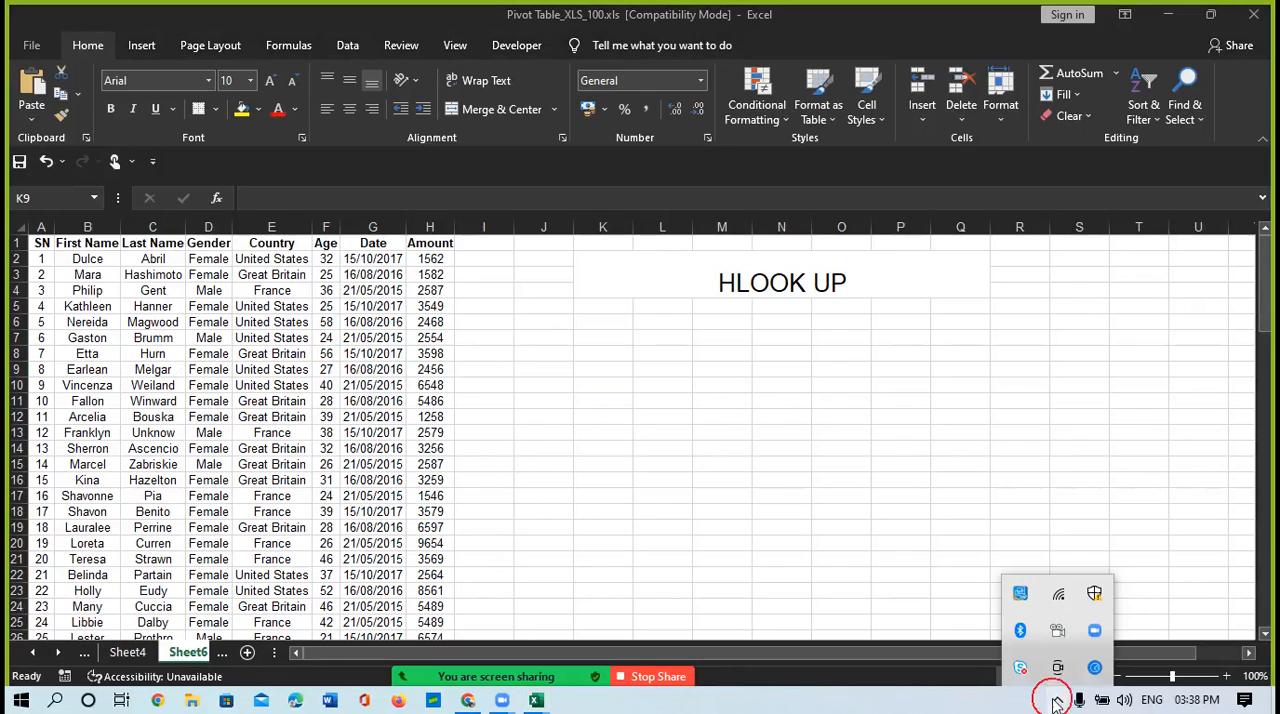
{"action": "left_click", "coordinate": [1056, 701]}
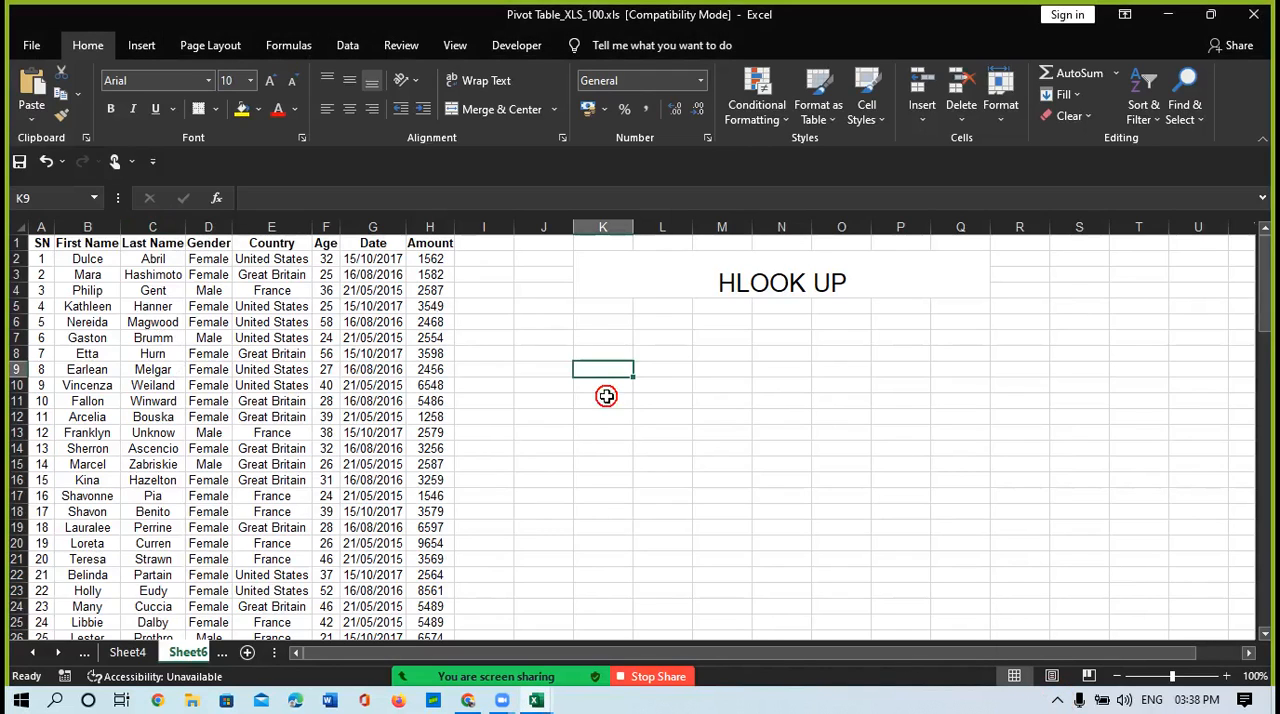
Step: Start an HLOOKUP formula in cell K9 with "Amount" as the lookup value
{"action": "type", "text": "="}
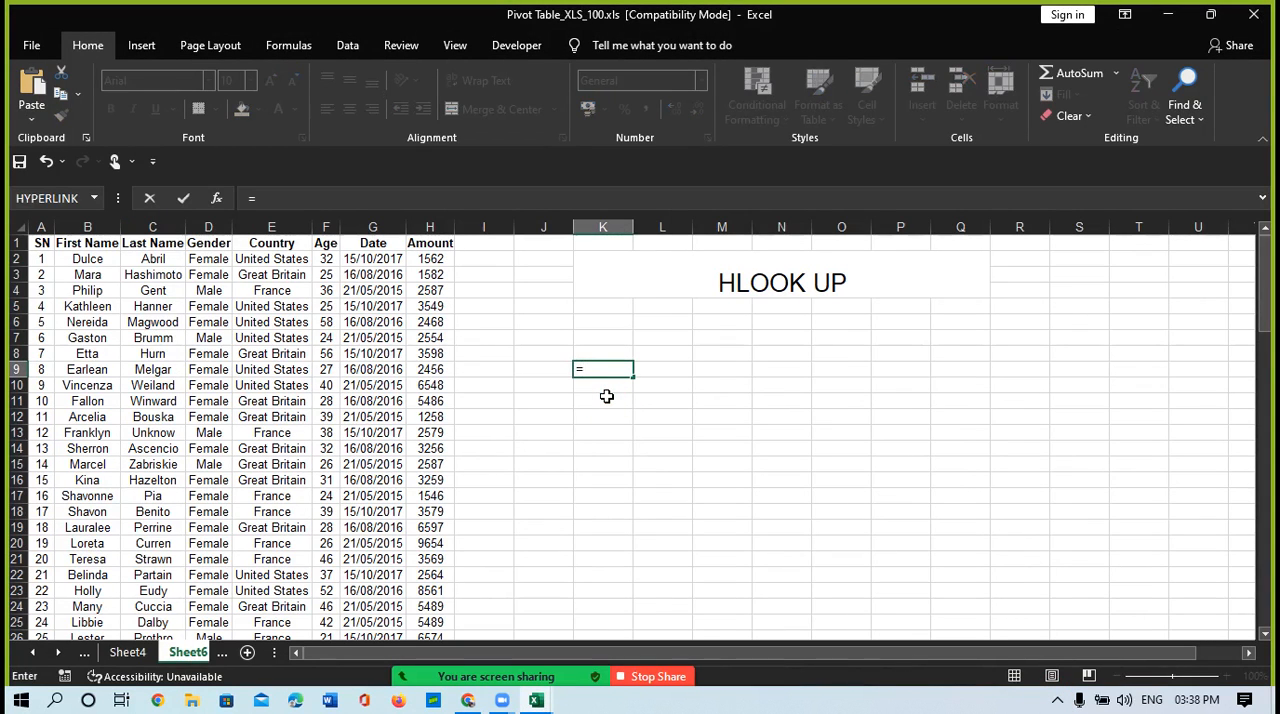
{"action": "type", "text": "vl"}
{"action": "key", "text": "BackSpace"}
{"action": "key", "text": "BackSpace"}
{"action": "type", "text": "hlo"}
{"action": "key", "text": "Tab"}
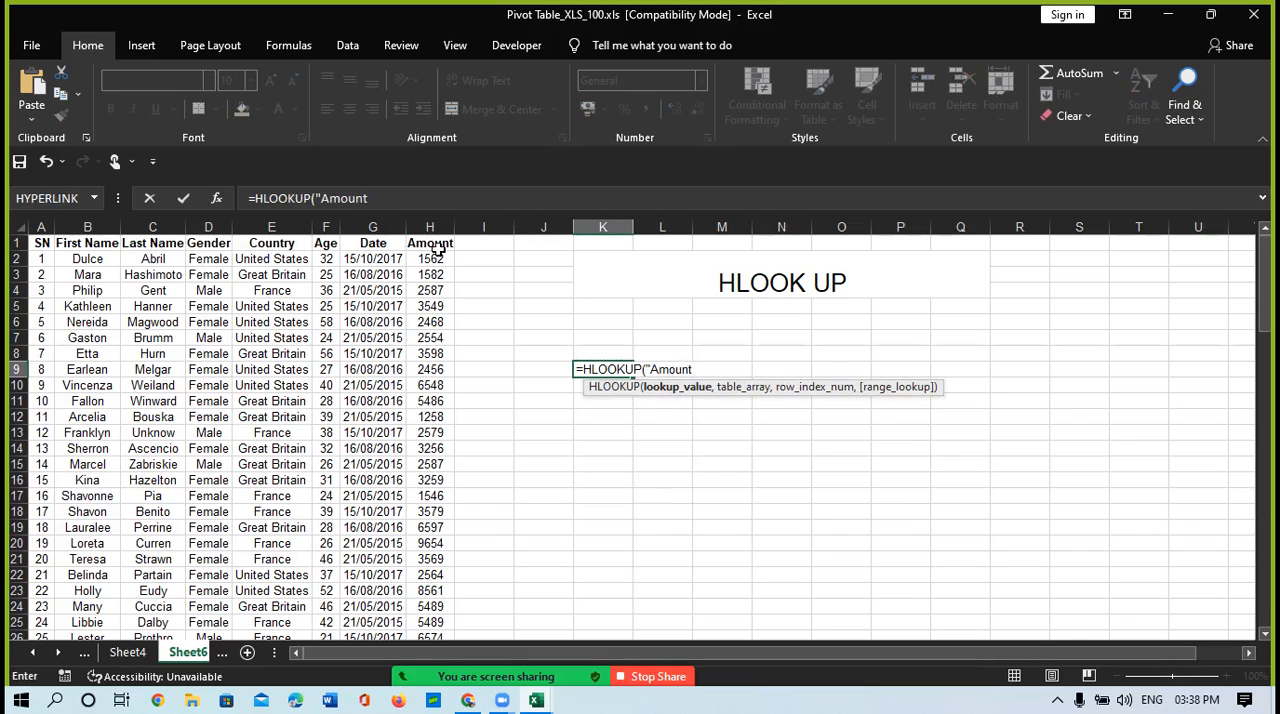
{"action": "type", "text": ","}
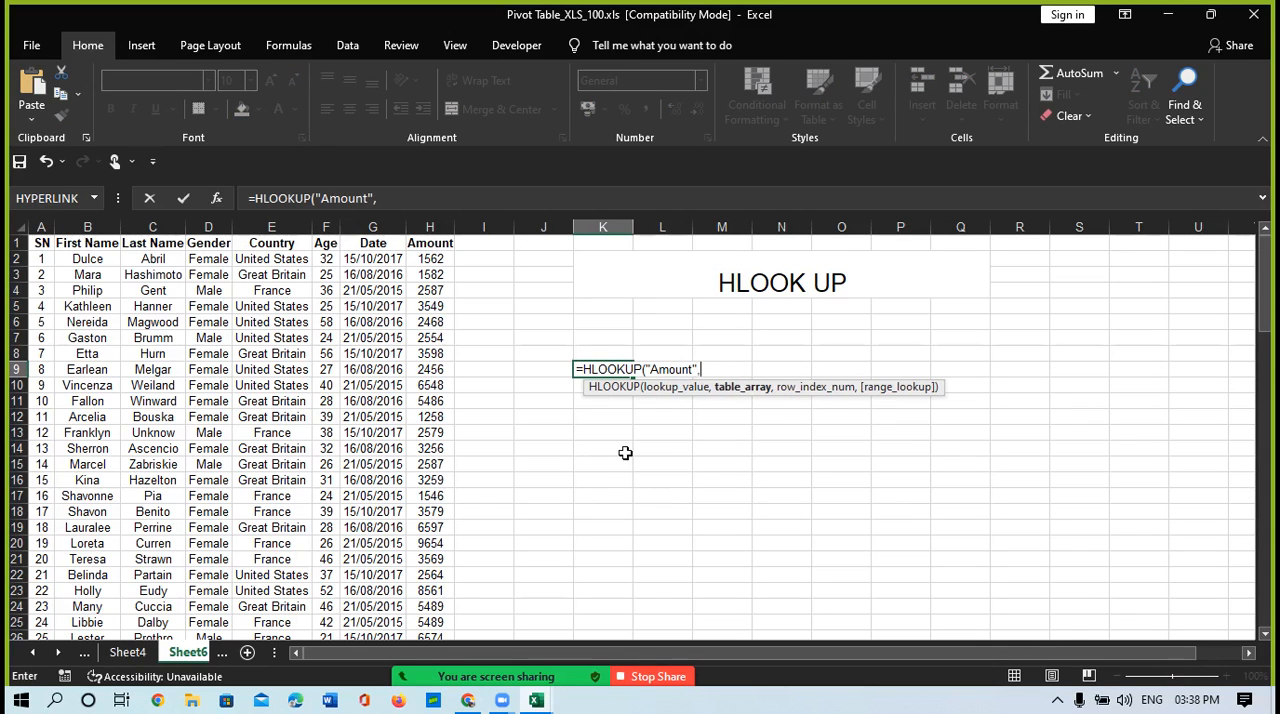
Step: Supply the whole data table A1:H101 as the table array of the K9 HLOOKUP formula
{"action": "left_click_drag", "start_coordinate": [41, 243], "coordinate": [424, 243]}
{"action": "key", "text": "ctrl+shift+Down"}
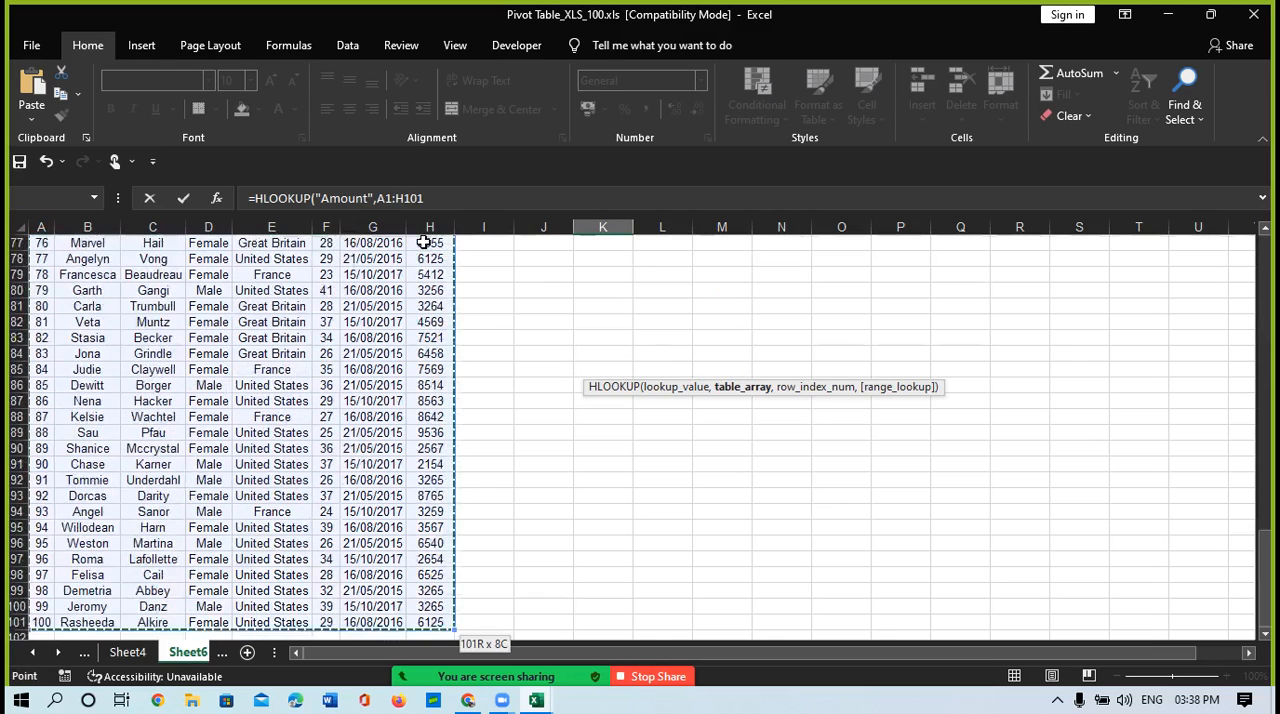
{"action": "type", "text": ","}
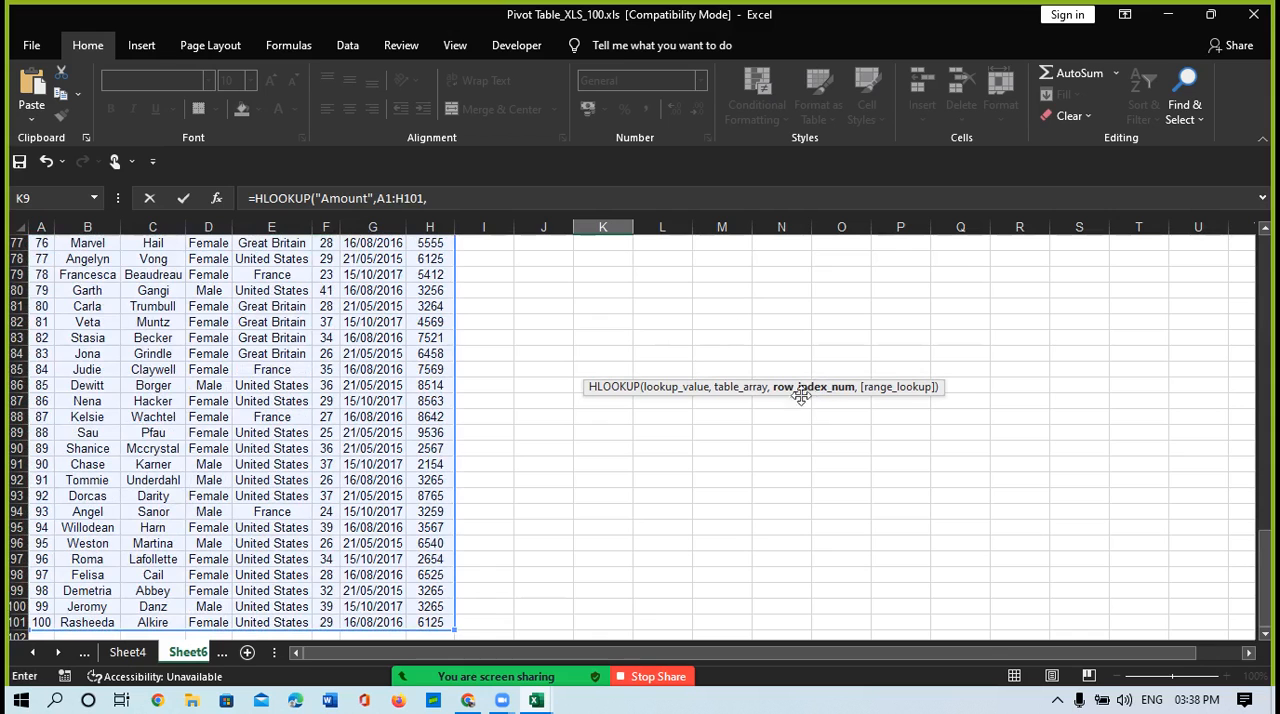
Step: Complete the K9 HLOOKUP with row index 9 and FALSE for an exact match, and enter the formula
{"action": "scroll", "coordinate": [188, 401], "scroll_direction": "up", "scroll_amount": 20}
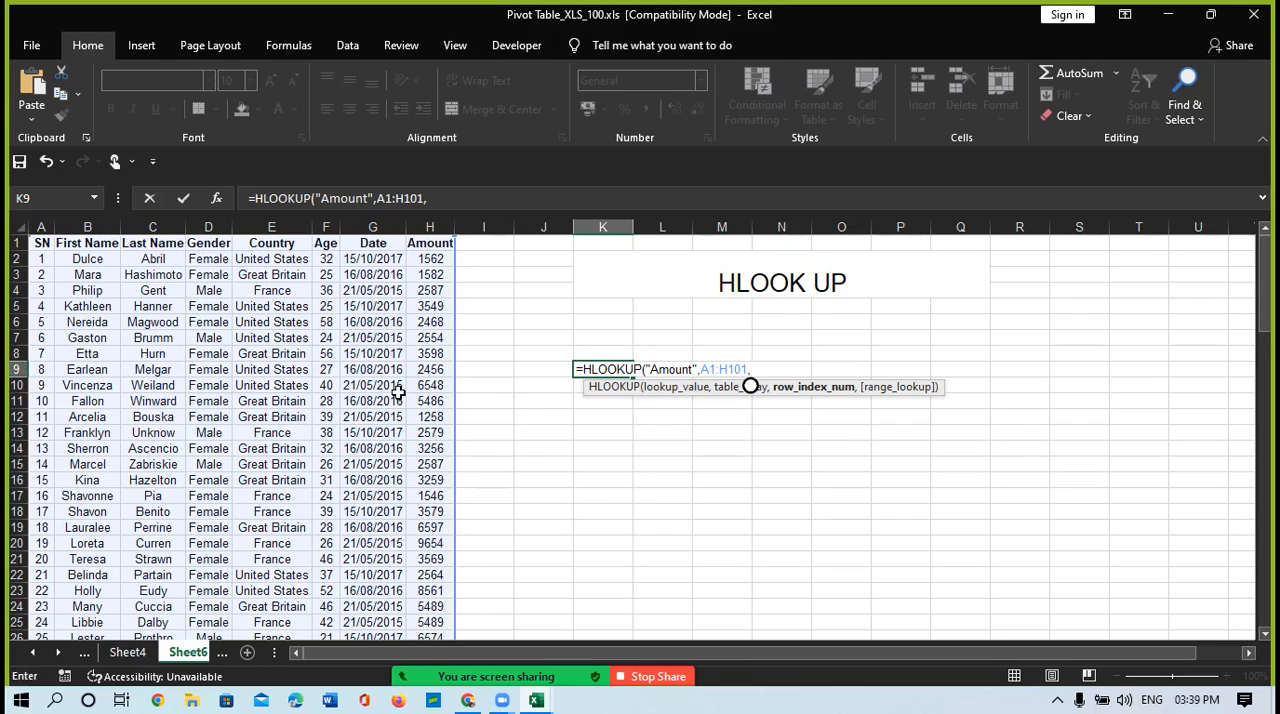
{"action": "type", "text": "9,"}
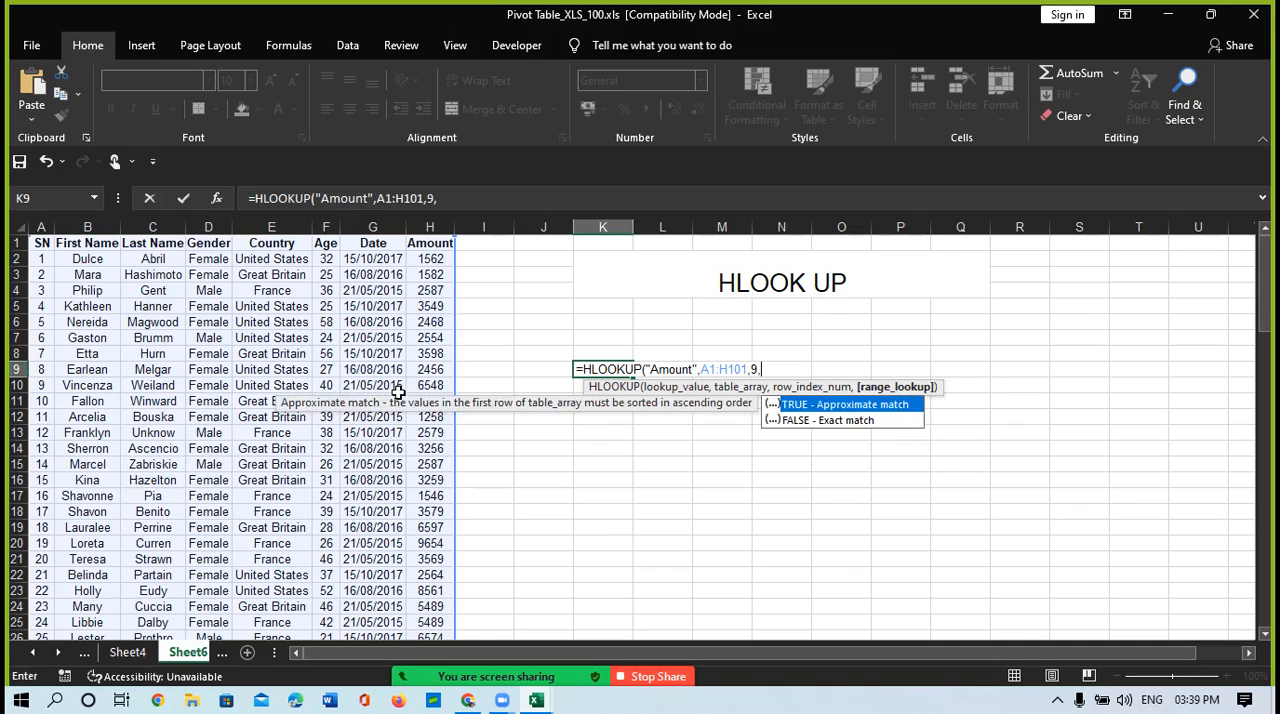
{"action": "key", "text": "Down"}
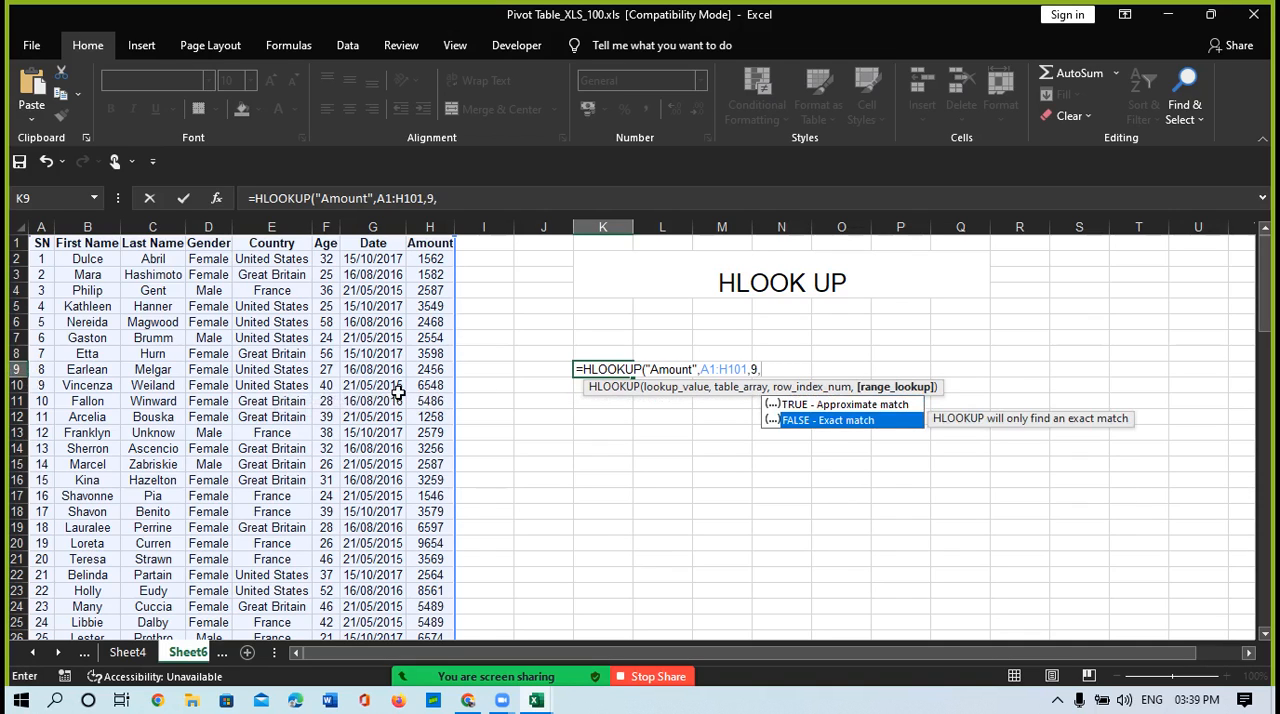
{"action": "key", "text": "Tab"}
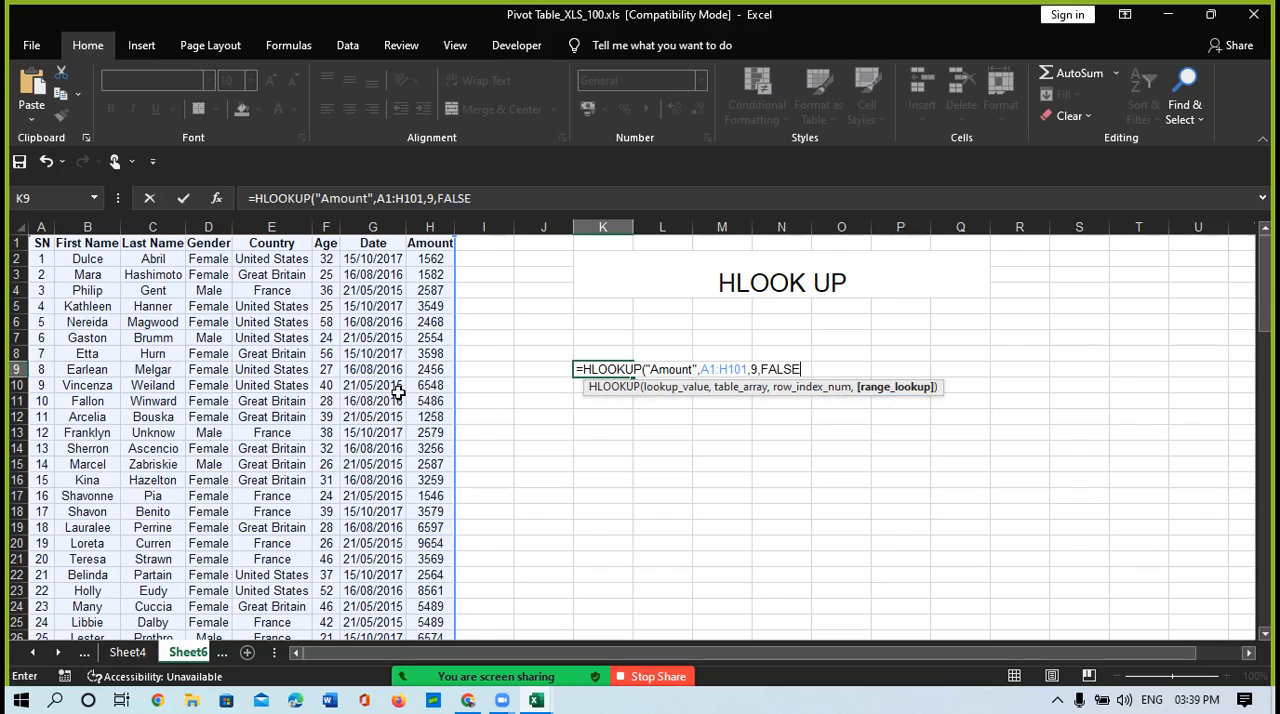
{"action": "type", "text": ")"}
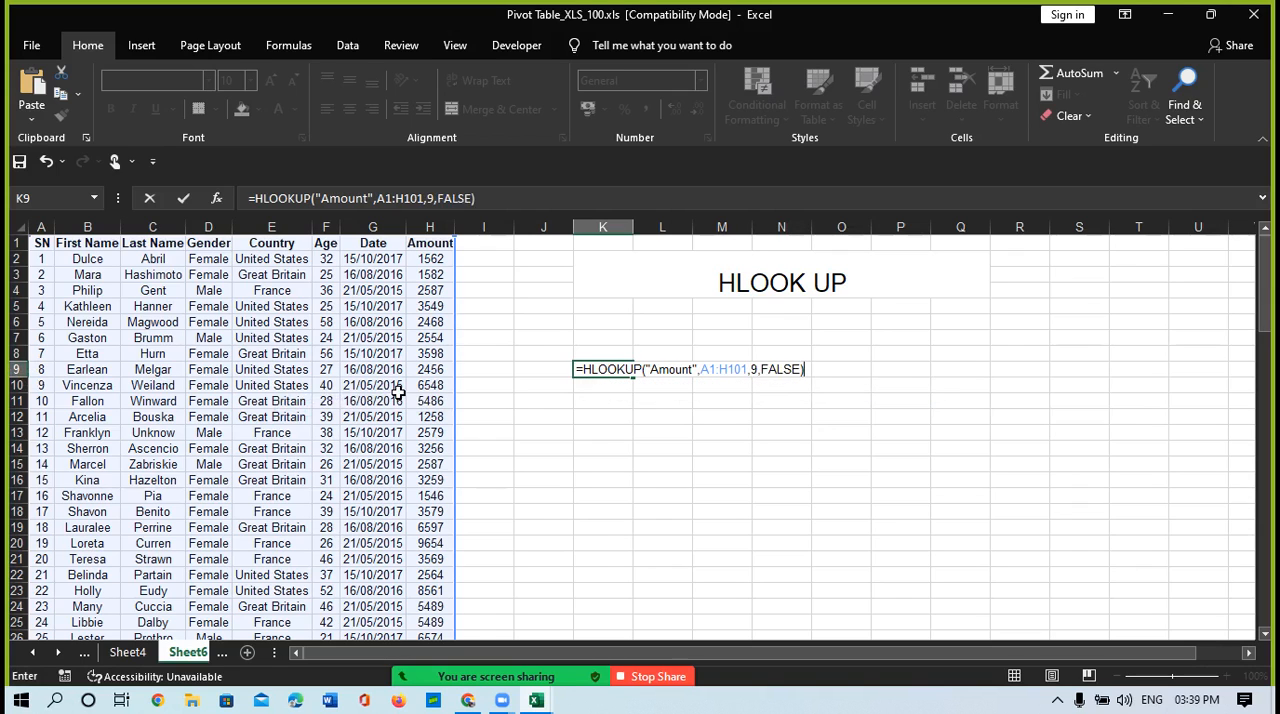
{"action": "key", "text": "Return"}
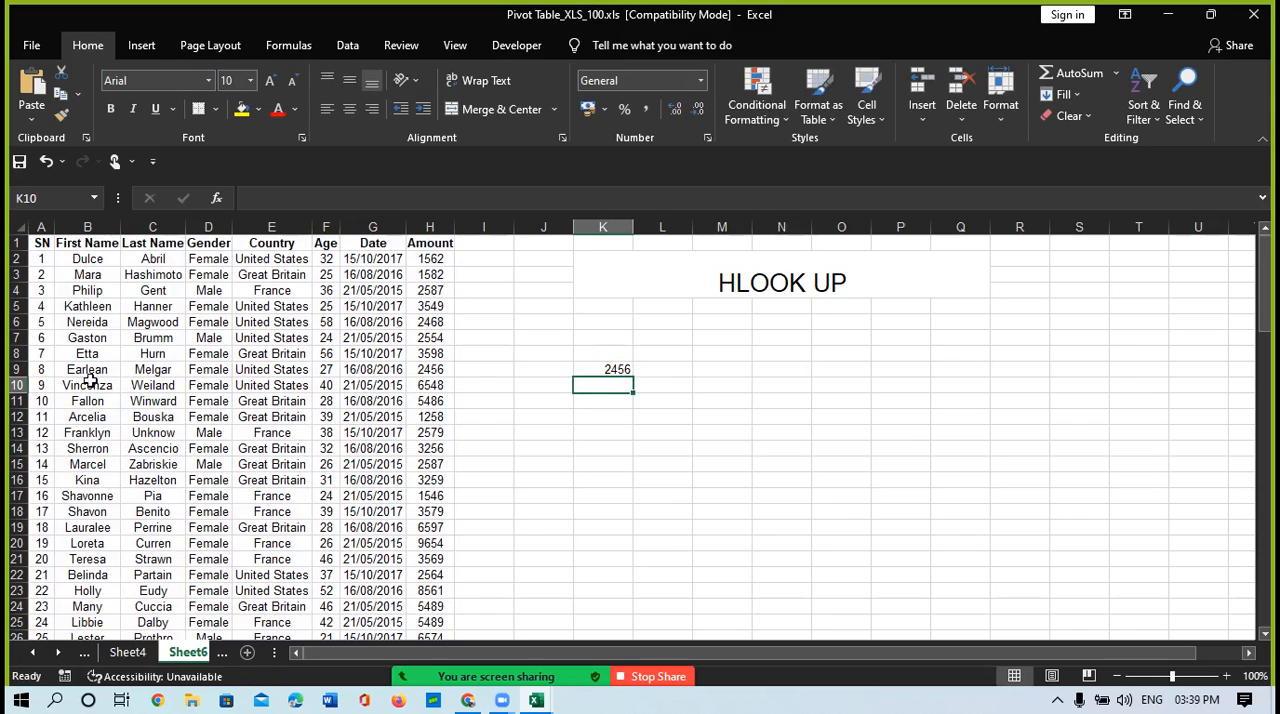
Step: Trace row 9 across to its Amount cell, and count the rows down column A from the header to row 9
{"action": "left_click", "coordinate": [58, 369]}
{"action": "key", "text": "Right"}
{"action": "key", "text": "Right"}
{"action": "key", "text": "Right"}
{"action": "key", "text": "Right"}
{"action": "key", "text": "Right"}
{"action": "key", "text": "Right"}
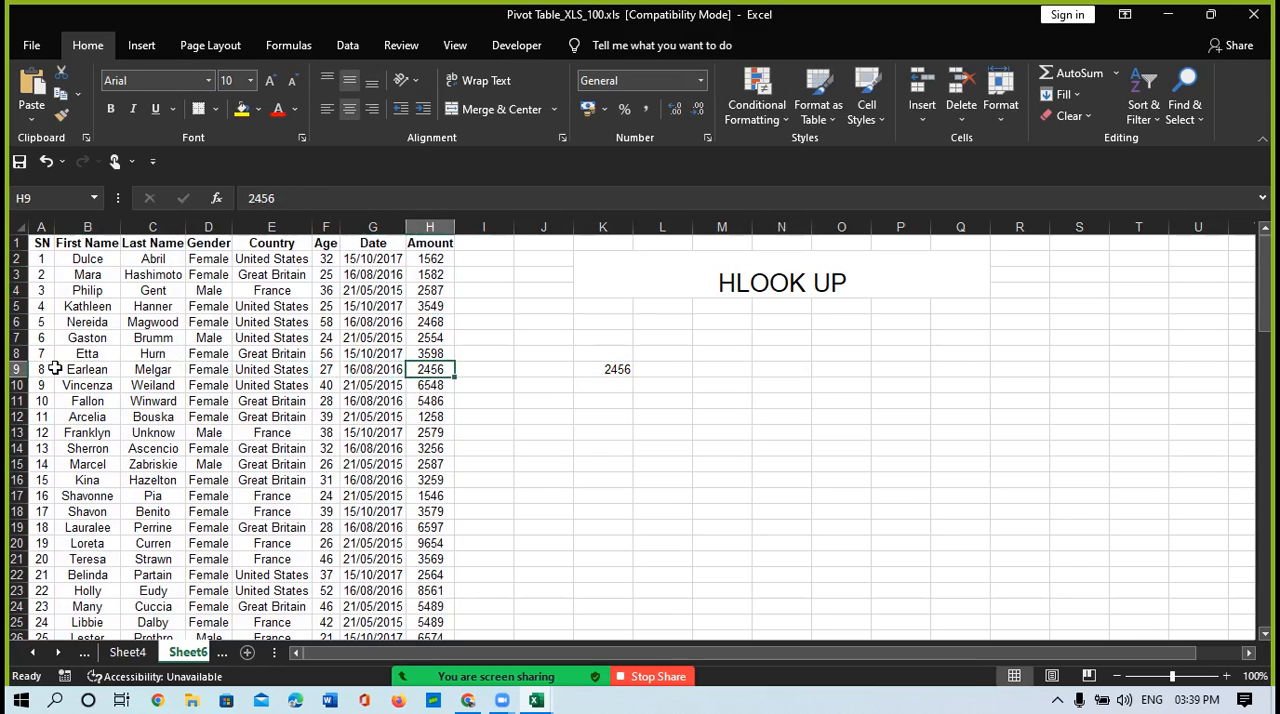
{"action": "left_click", "coordinate": [41, 258]}
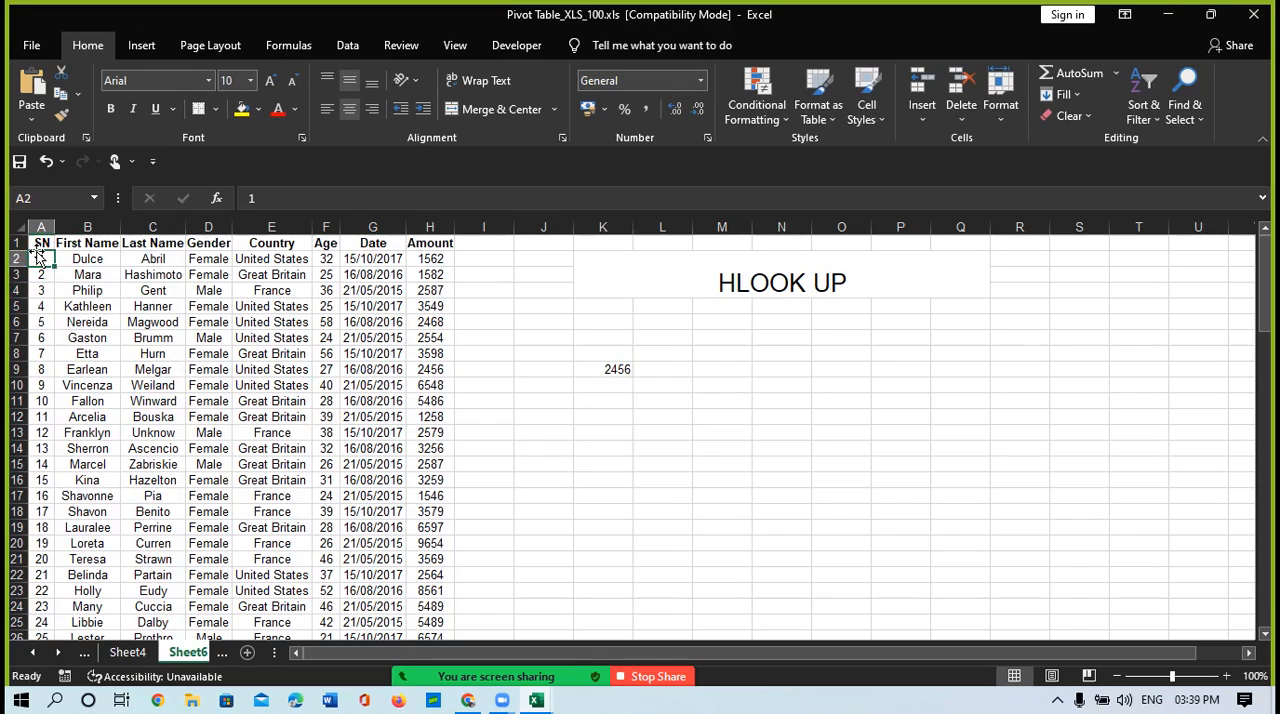
{"action": "left_click", "coordinate": [37, 249]}
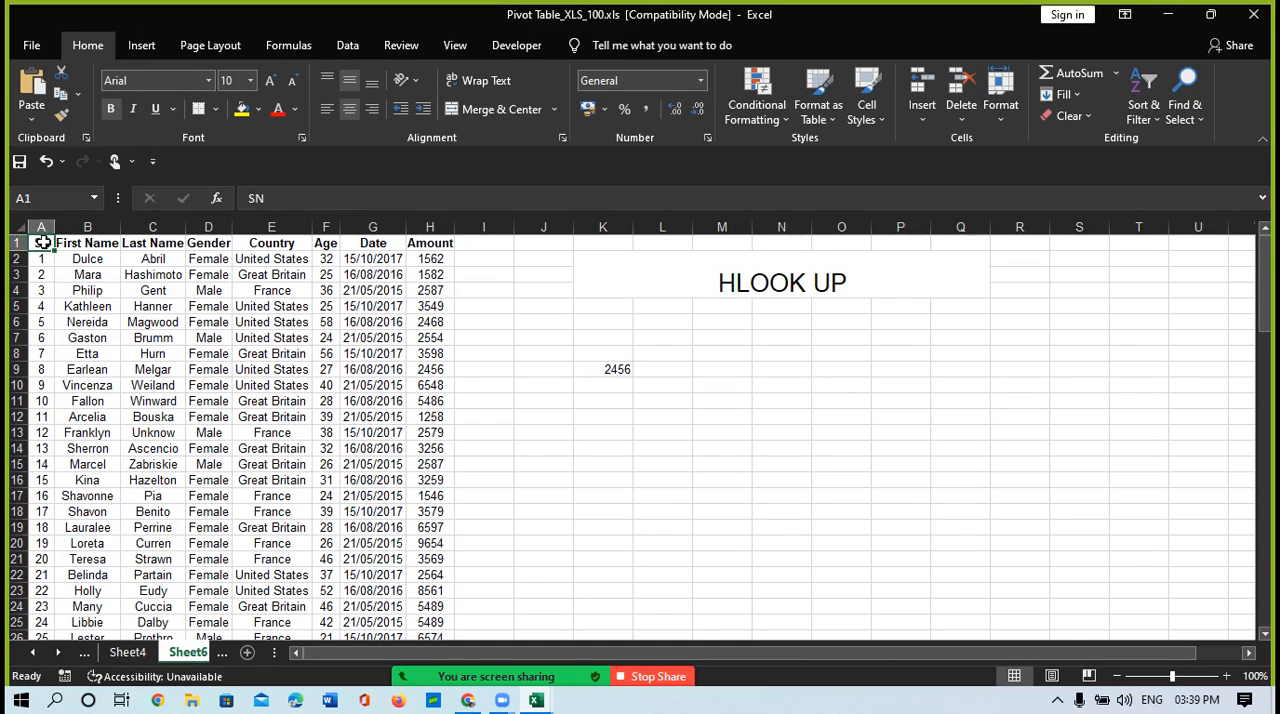
{"action": "key", "text": "Down"}
{"action": "key", "text": "Down"}
{"action": "key", "text": "Down"}
{"action": "key", "text": "Down"}
{"action": "key", "text": "Down"}
{"action": "key", "text": "Down"}
{"action": "key", "text": "Down"}
{"action": "key", "text": "Down"}
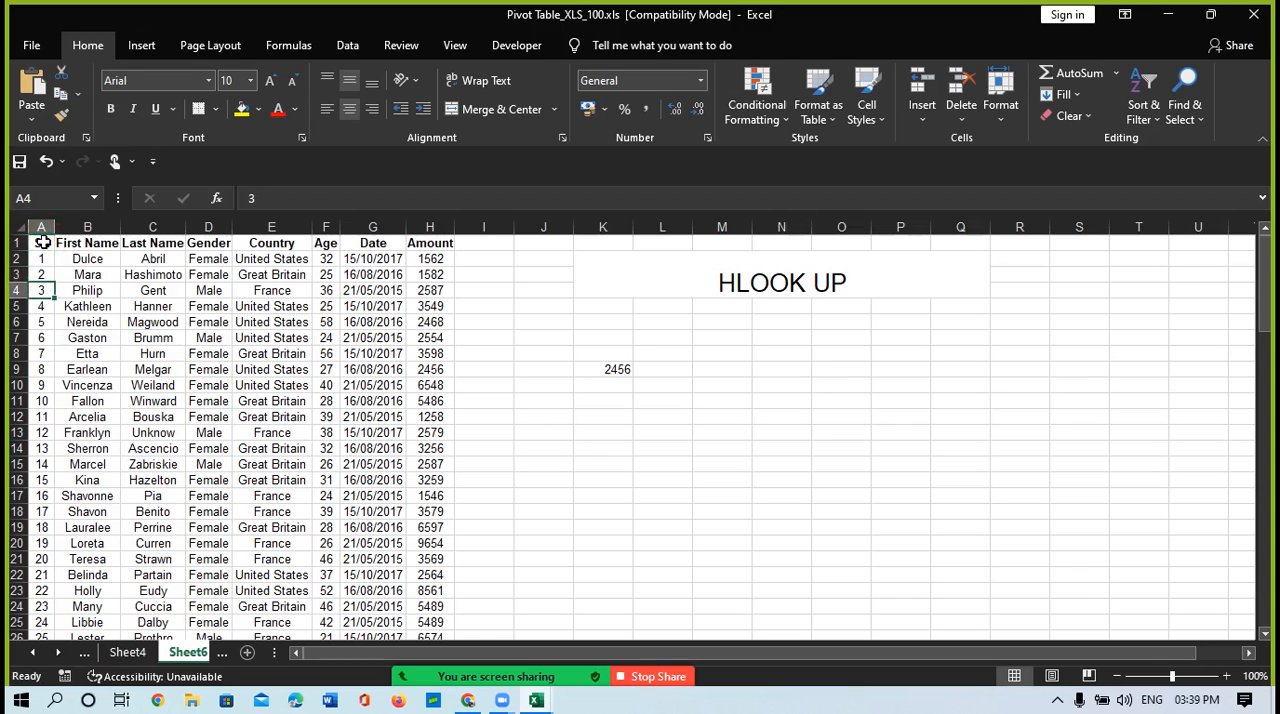
{"action": "key", "text": "Up"}
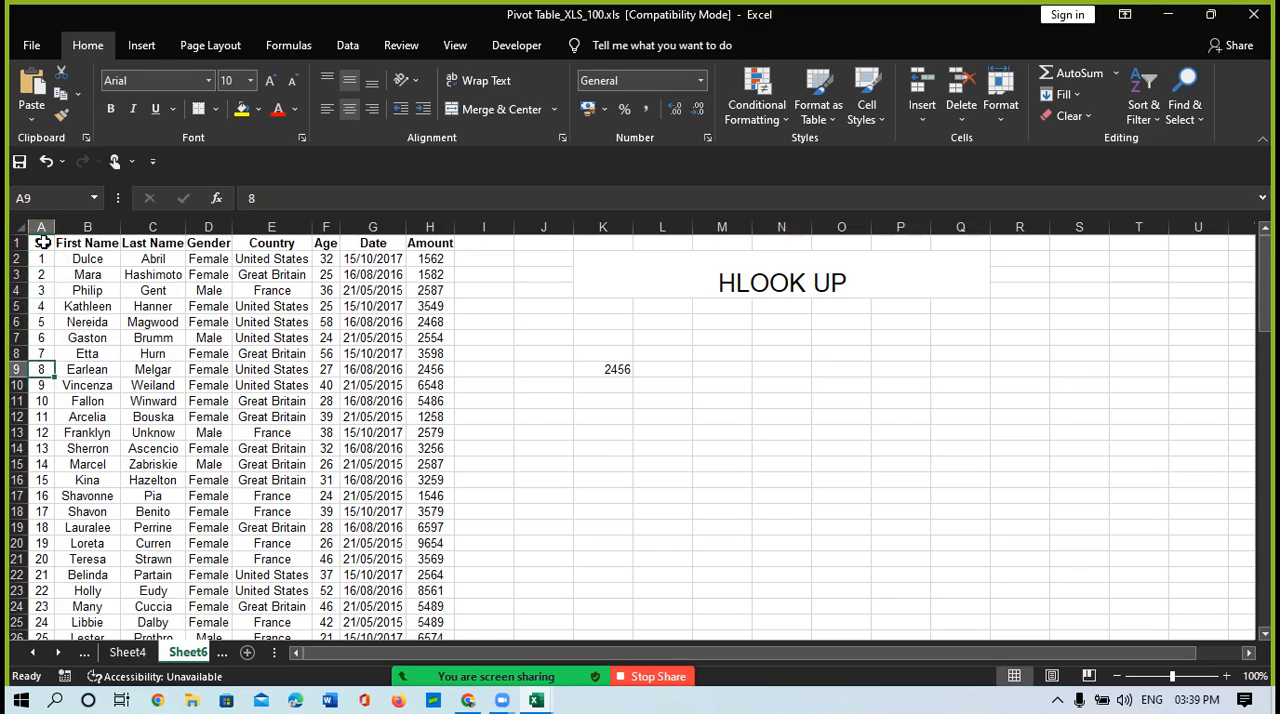
Step: Compare the Amount entries in rows 10 and 9 with the HLOOKUP result in K9
{"action": "left_click", "coordinate": [43, 386]}
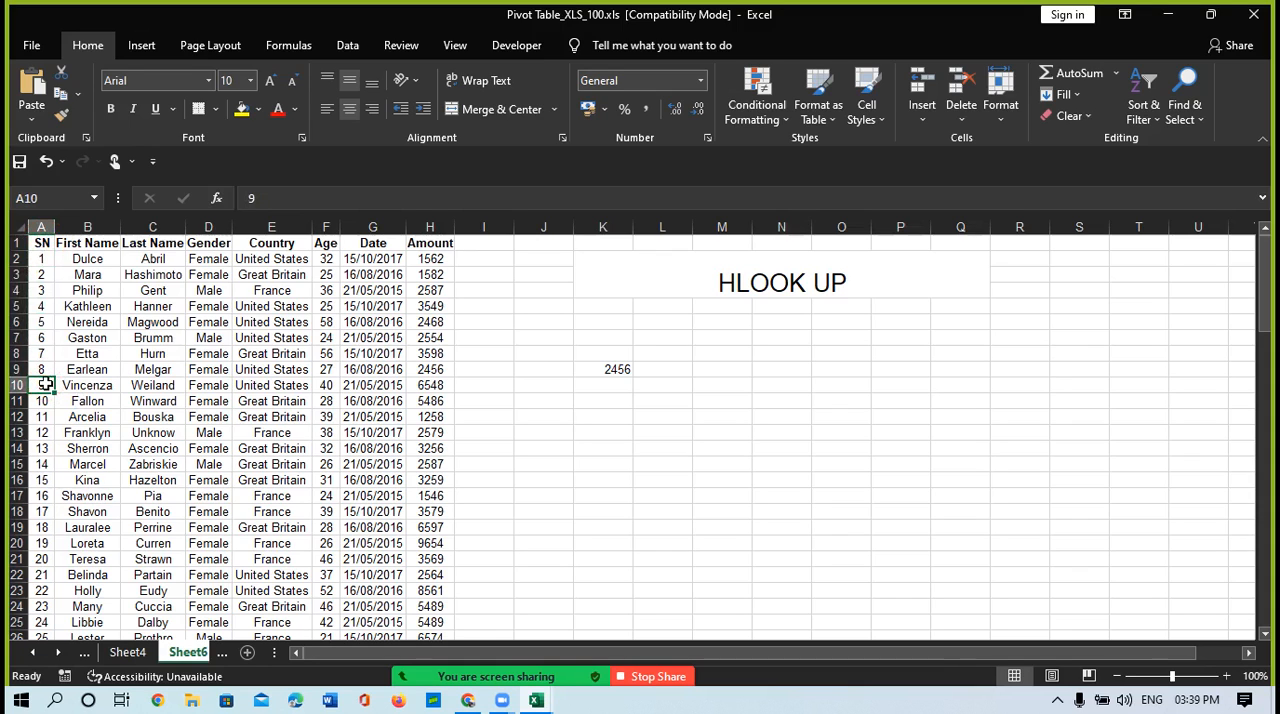
{"action": "key", "text": "Right"}
{"action": "key", "text": "Right"}
{"action": "key", "text": "Right"}
{"action": "key", "text": "Right"}
{"action": "key", "text": "Right"}
{"action": "key", "text": "Right"}
{"action": "key", "text": "Right"}
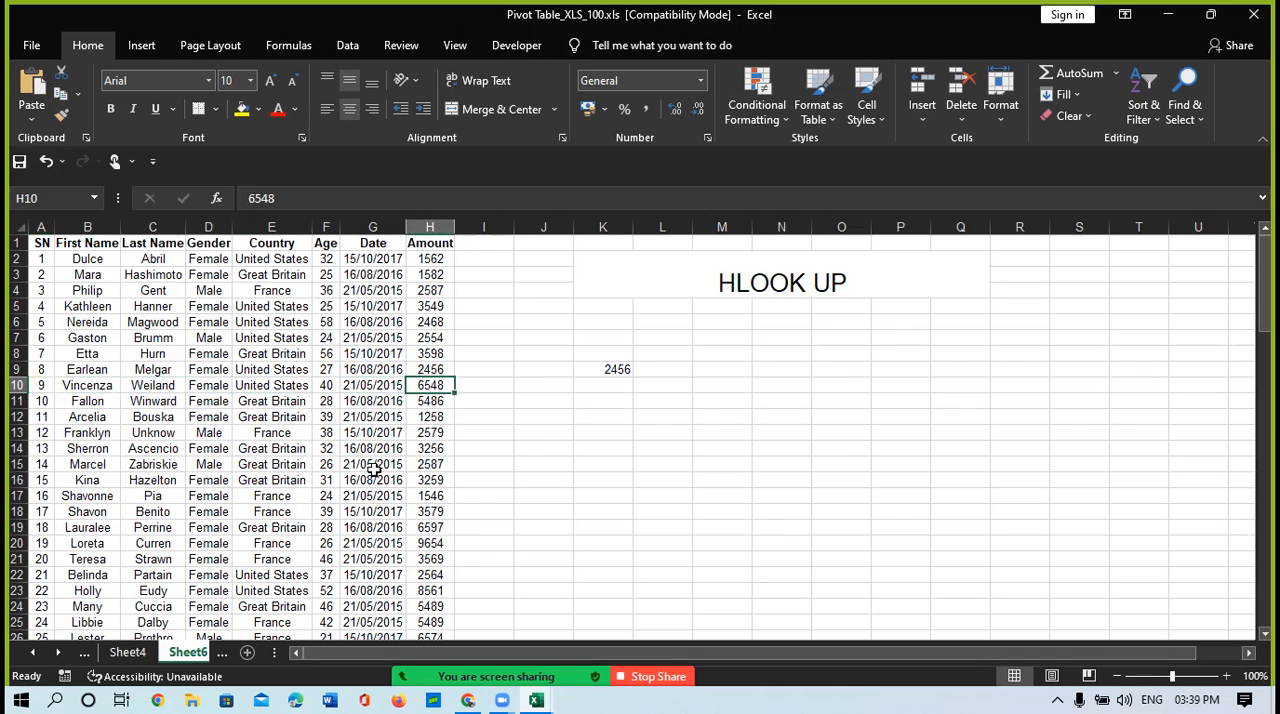
{"action": "left_click", "coordinate": [435, 366]}
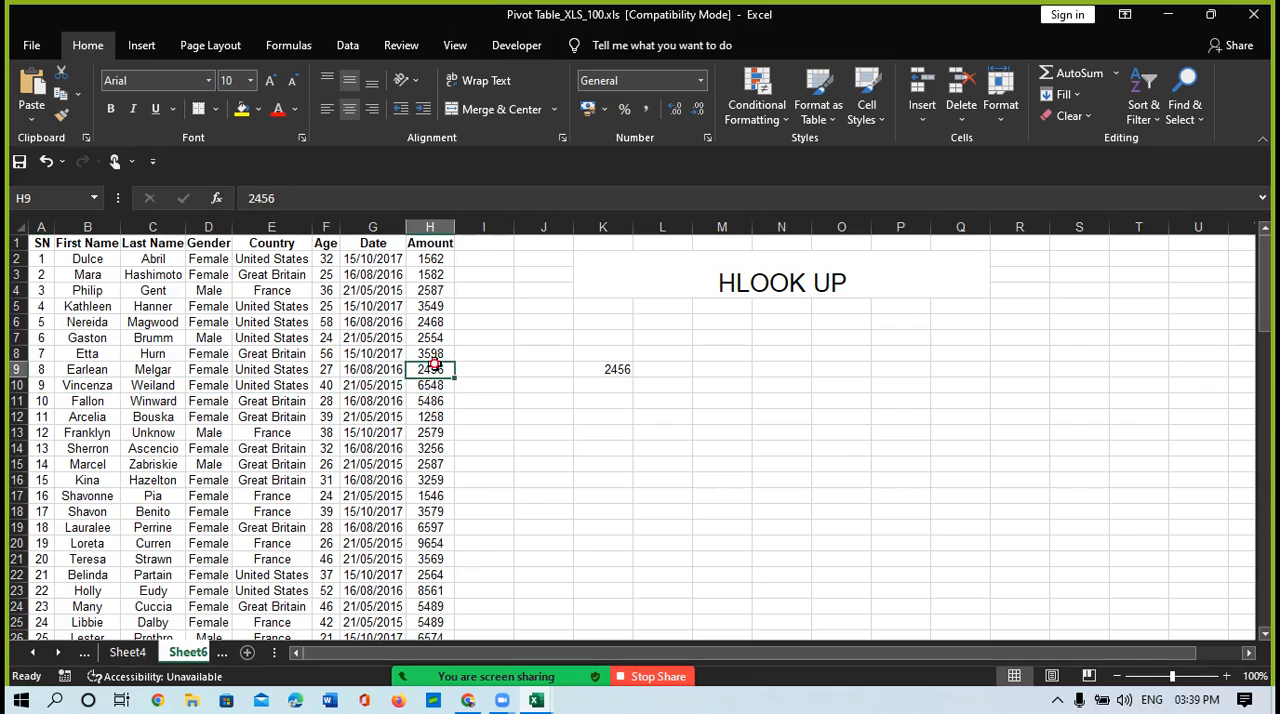
{"action": "left_click", "coordinate": [614, 369]}
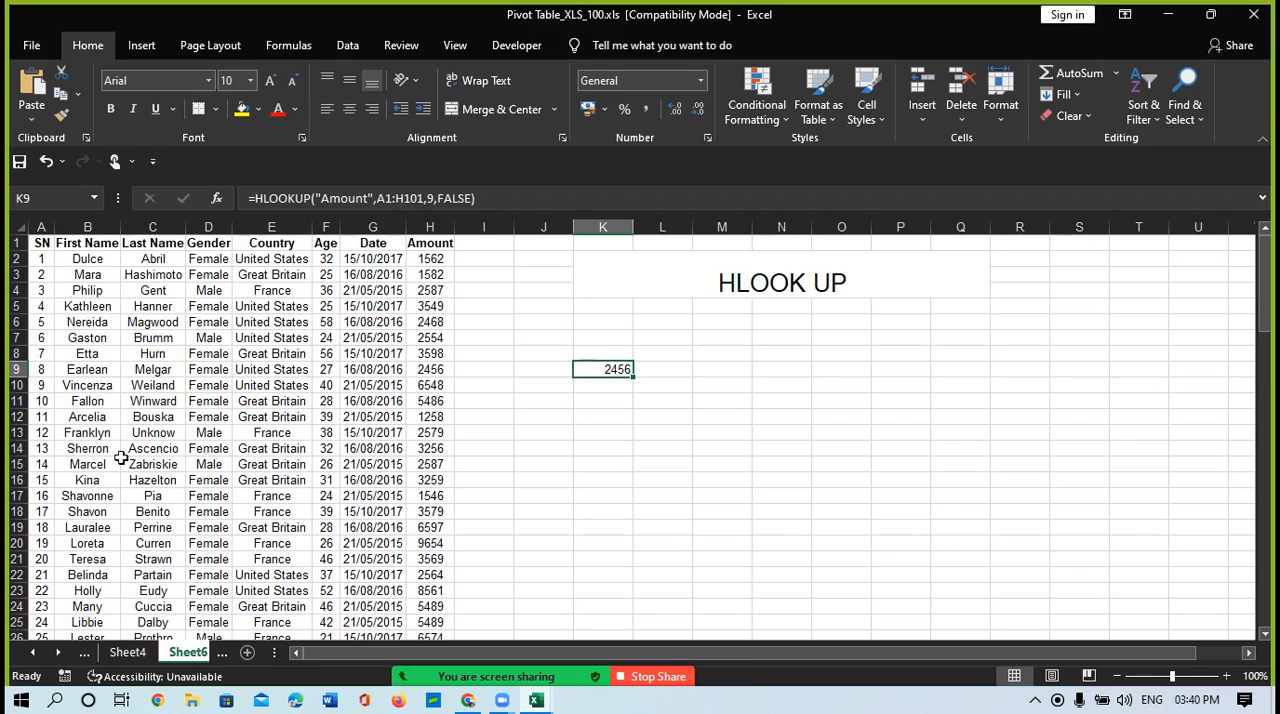
{"action": "key", "text": "Return"}
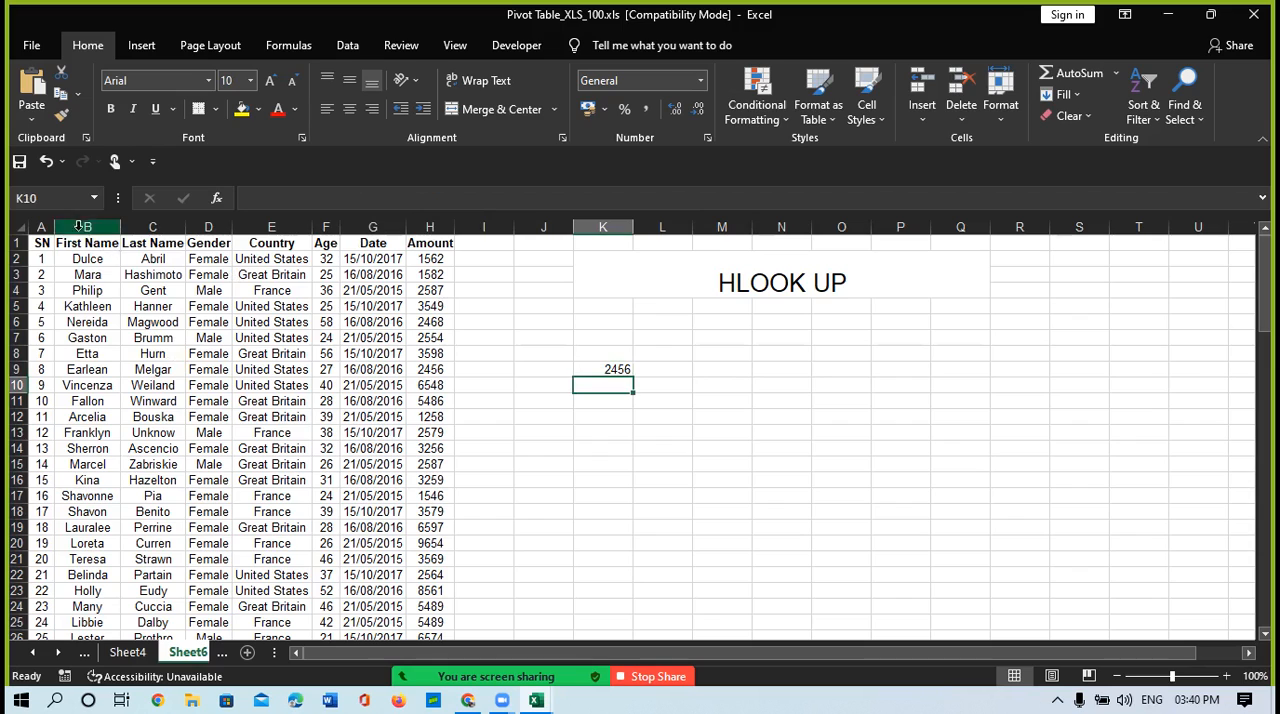
Step: Follow row 9 from the serial number to the Amount column again, and select the entire sheet row
{"action": "left_click", "coordinate": [41, 242]}
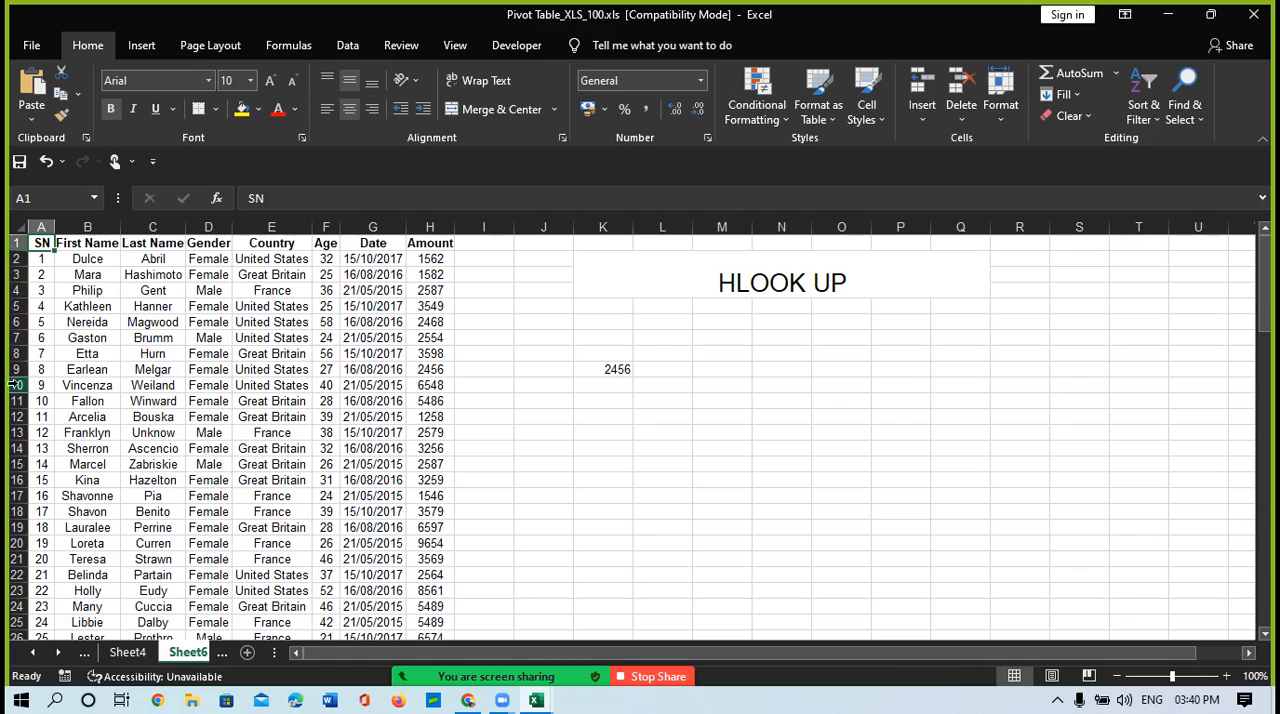
{"action": "left_click", "coordinate": [42, 369]}
{"action": "key", "text": "Right"}
{"action": "key", "text": "Right"}
{"action": "key", "text": "Right"}
{"action": "key", "text": "Right"}
{"action": "key", "text": "Right"}
{"action": "key", "text": "Right"}
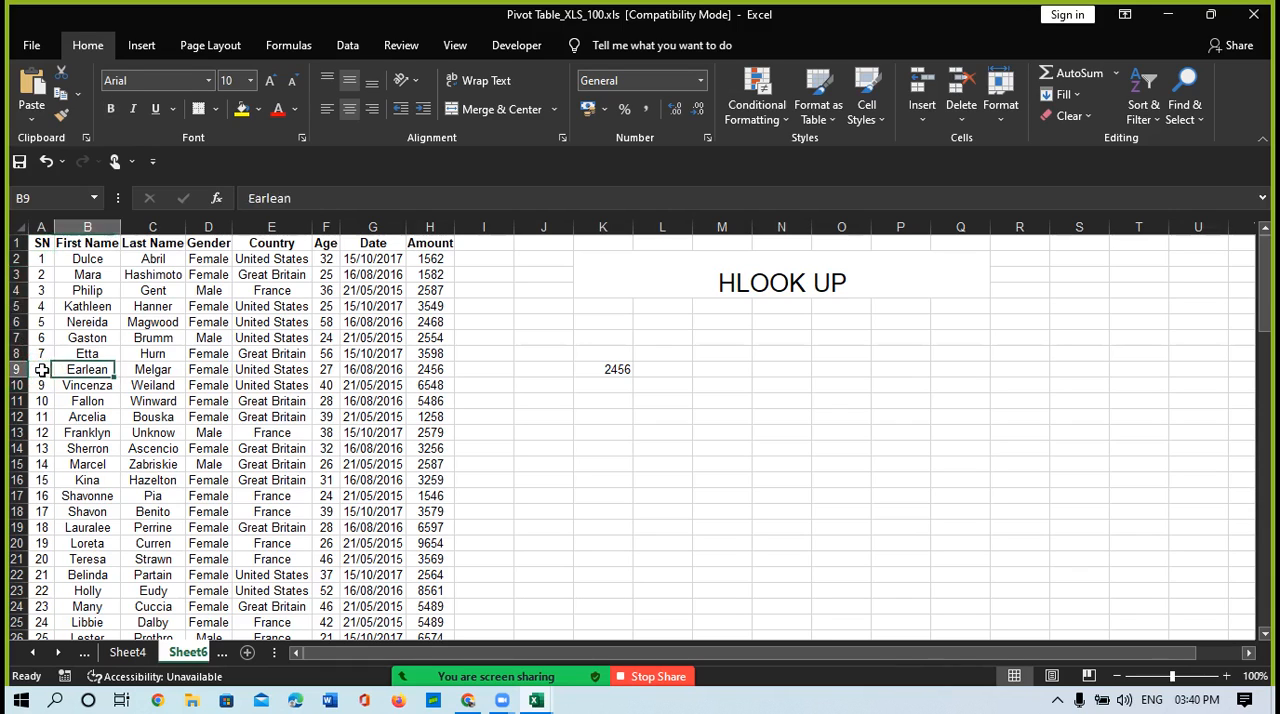
{"action": "key", "text": "Right"}
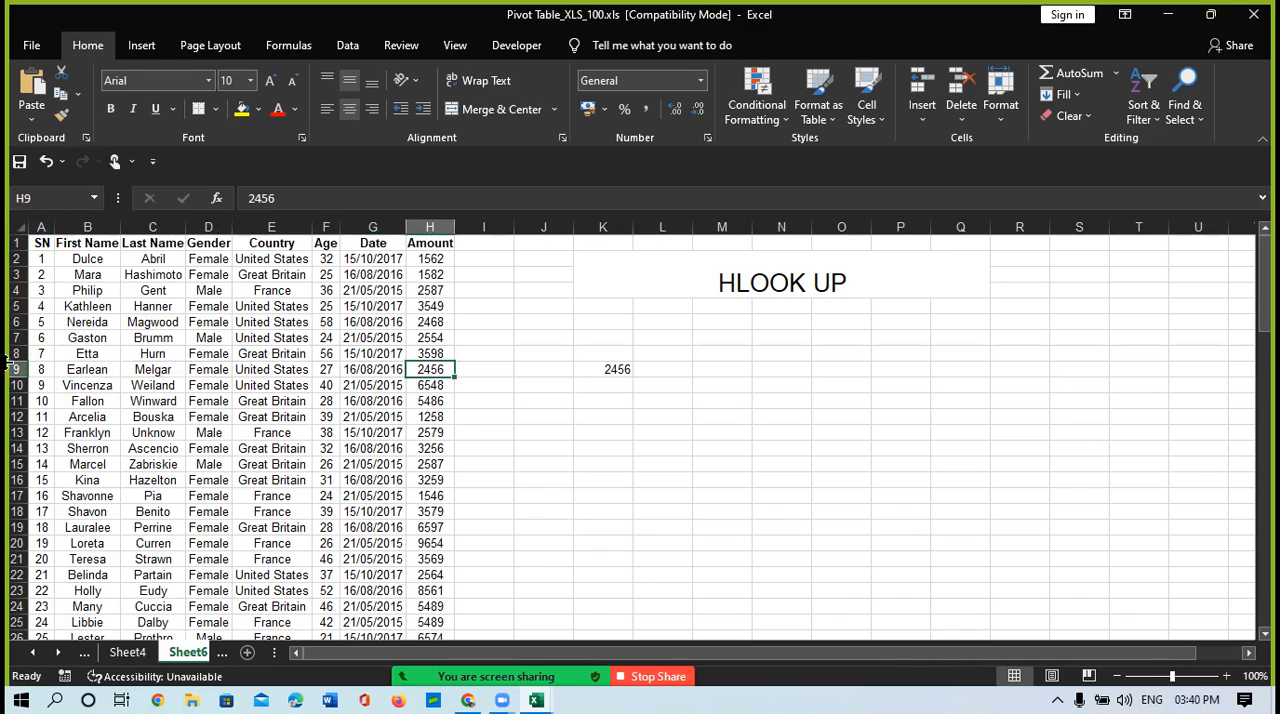
{"action": "left_click", "coordinate": [16, 369]}
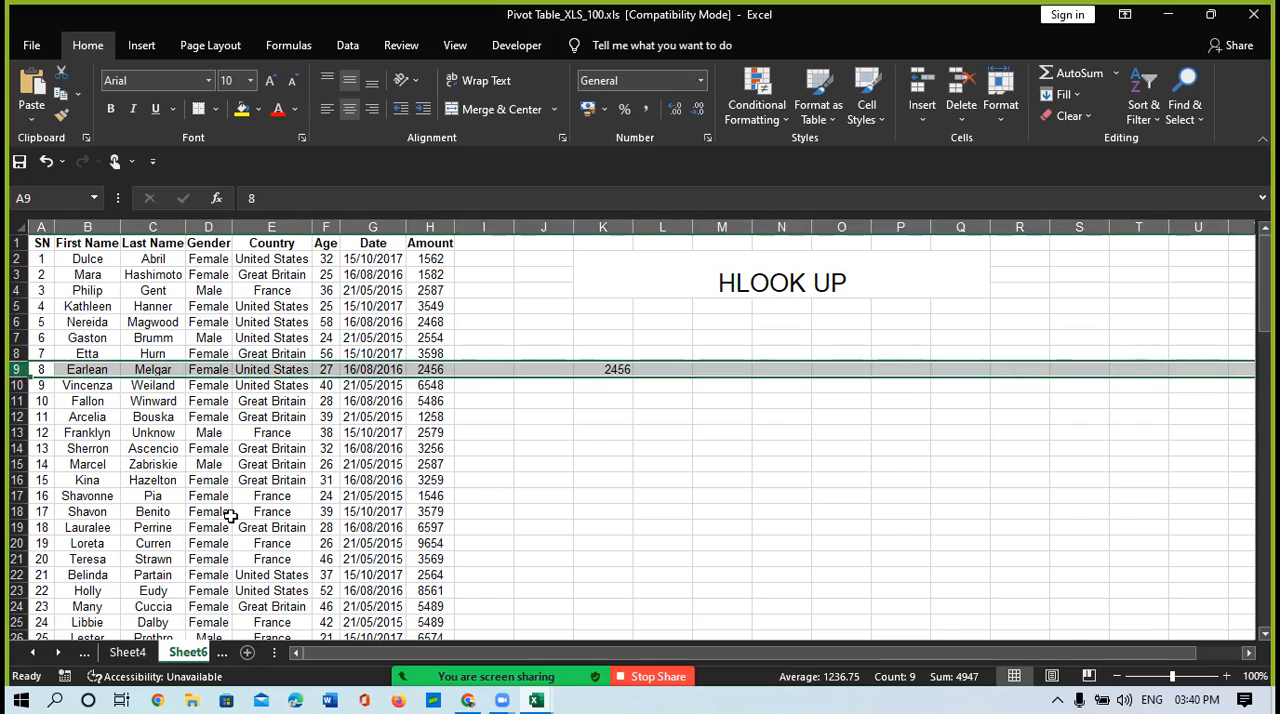
Step: Enter the formula =ROW() in cell K13
{"action": "left_click", "coordinate": [691, 431]}
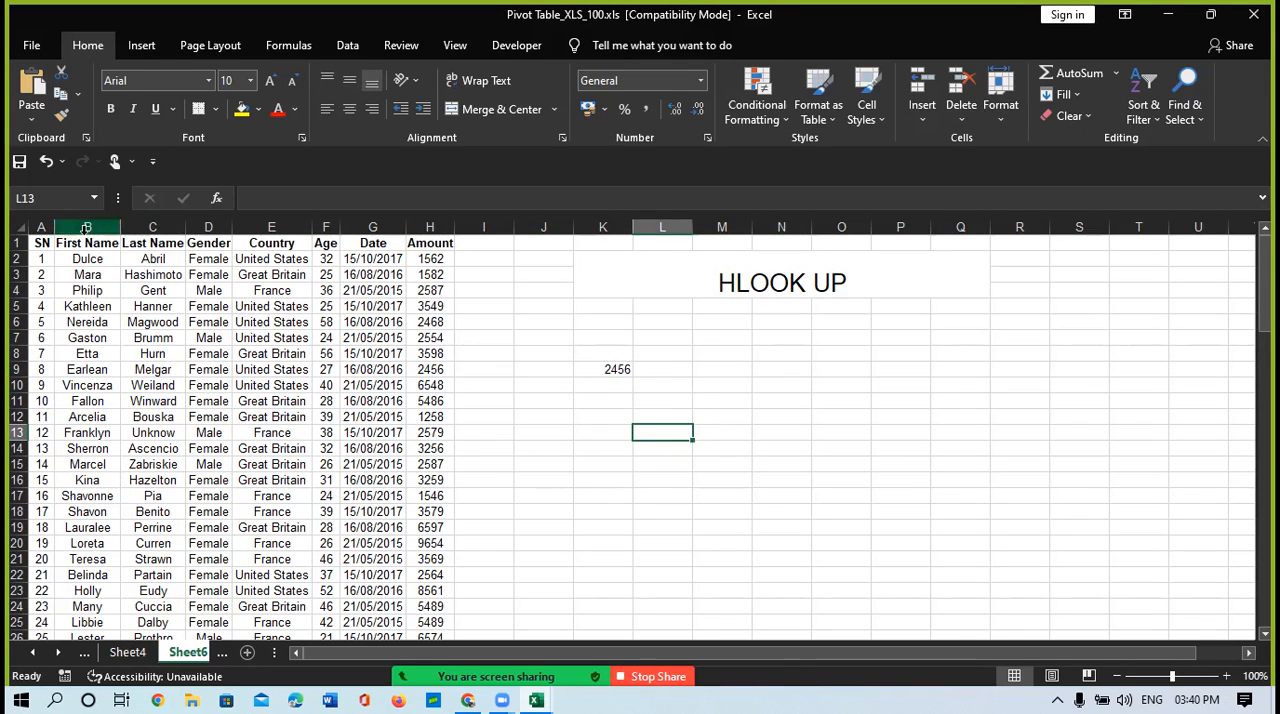
{"action": "left_click", "coordinate": [608, 431]}
{"action": "type", "text": "="}
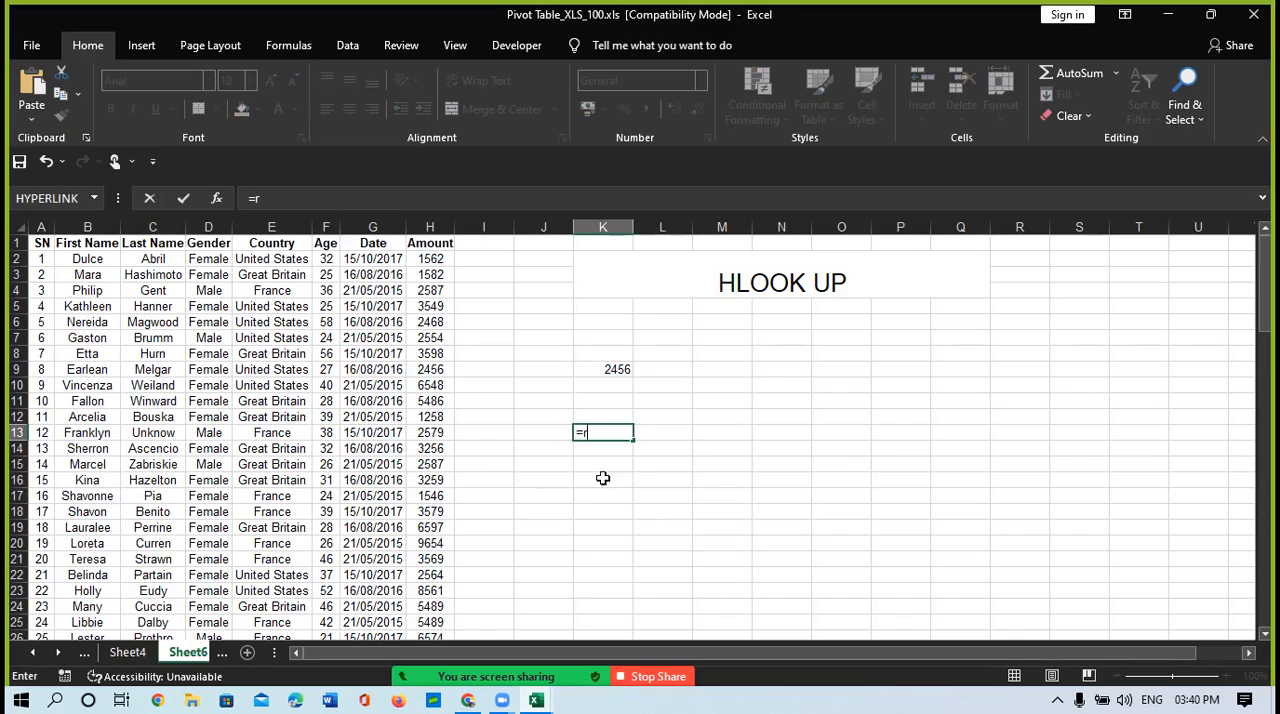
{"action": "type", "text": "row()"}
{"action": "key", "text": "Return"}
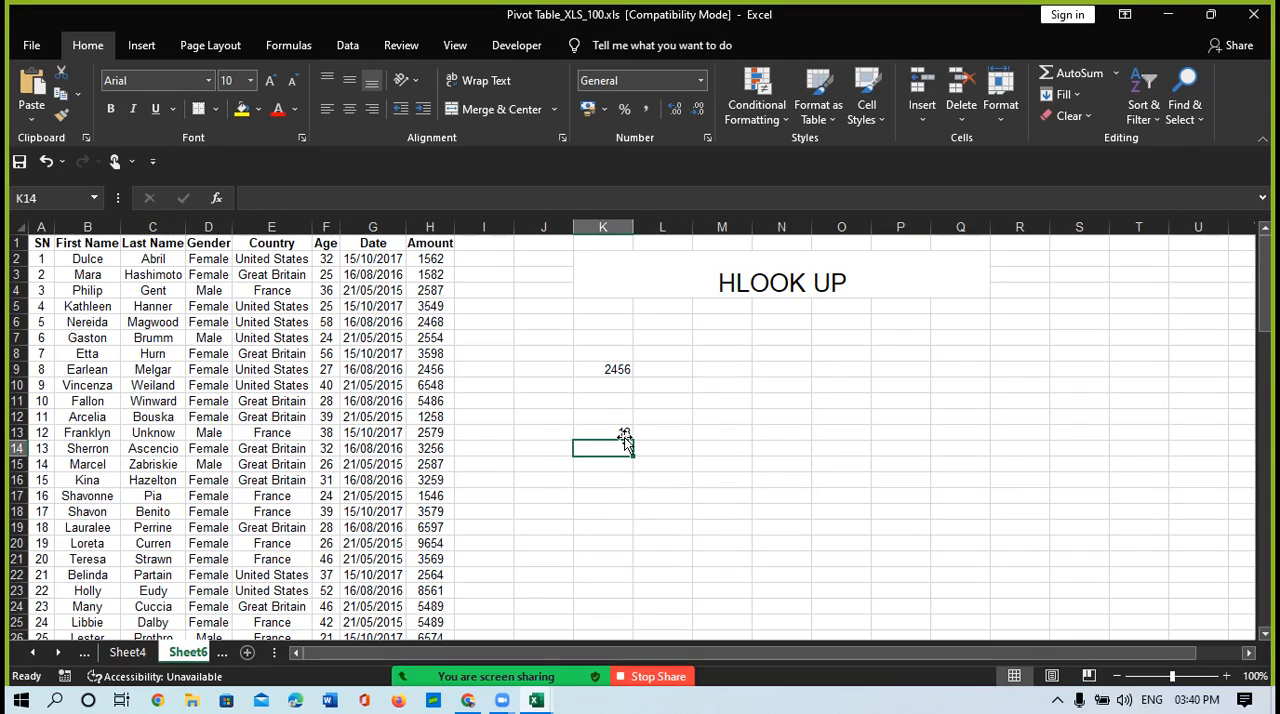
Step: Enter =ROW() in cell J9 beside the HLOOKUP result, and review the formulas in J9 and K9
{"action": "left_click", "coordinate": [535, 368]}
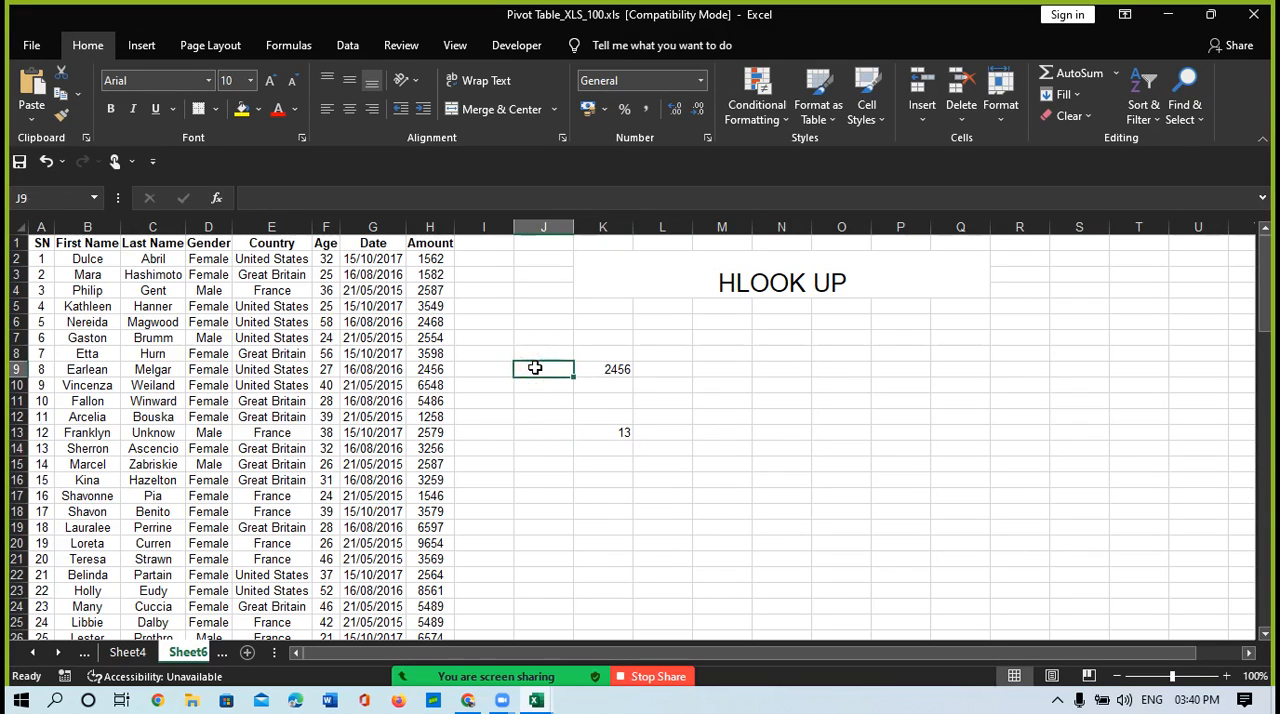
{"action": "type", "text": "=row()"}
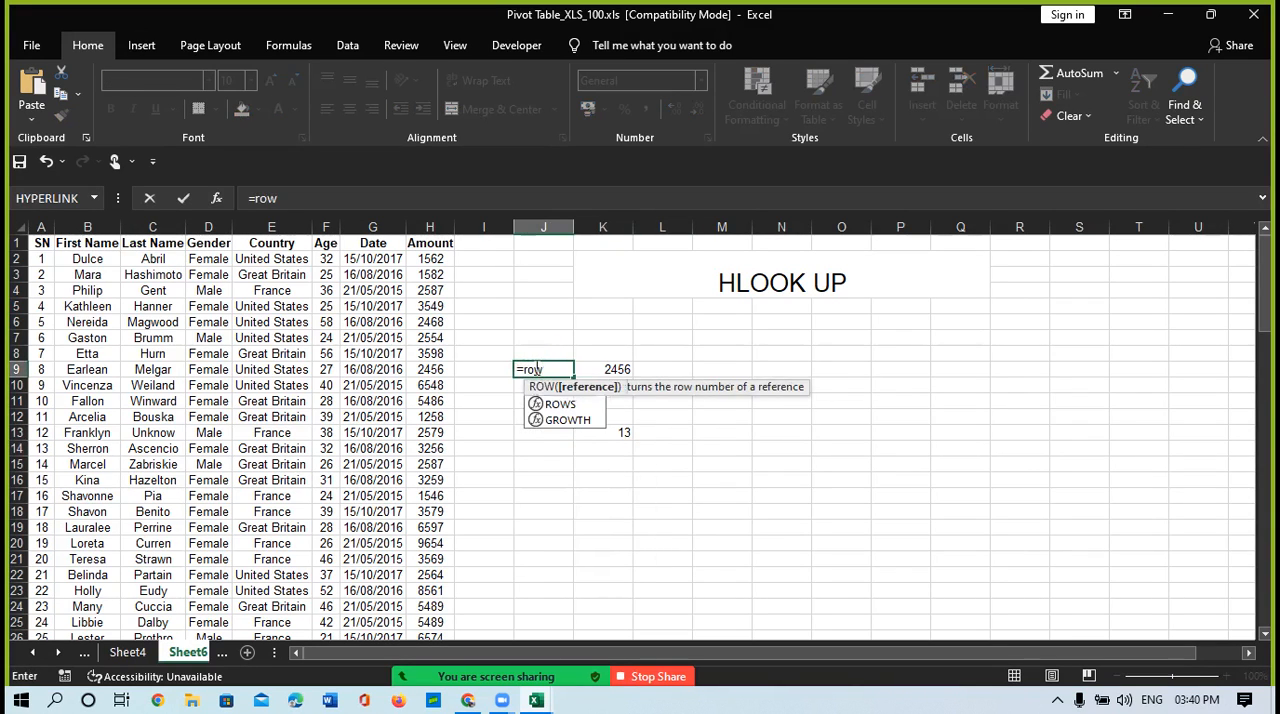
{"action": "key", "text": "Return"}
{"action": "left_click", "coordinate": [530, 371]}
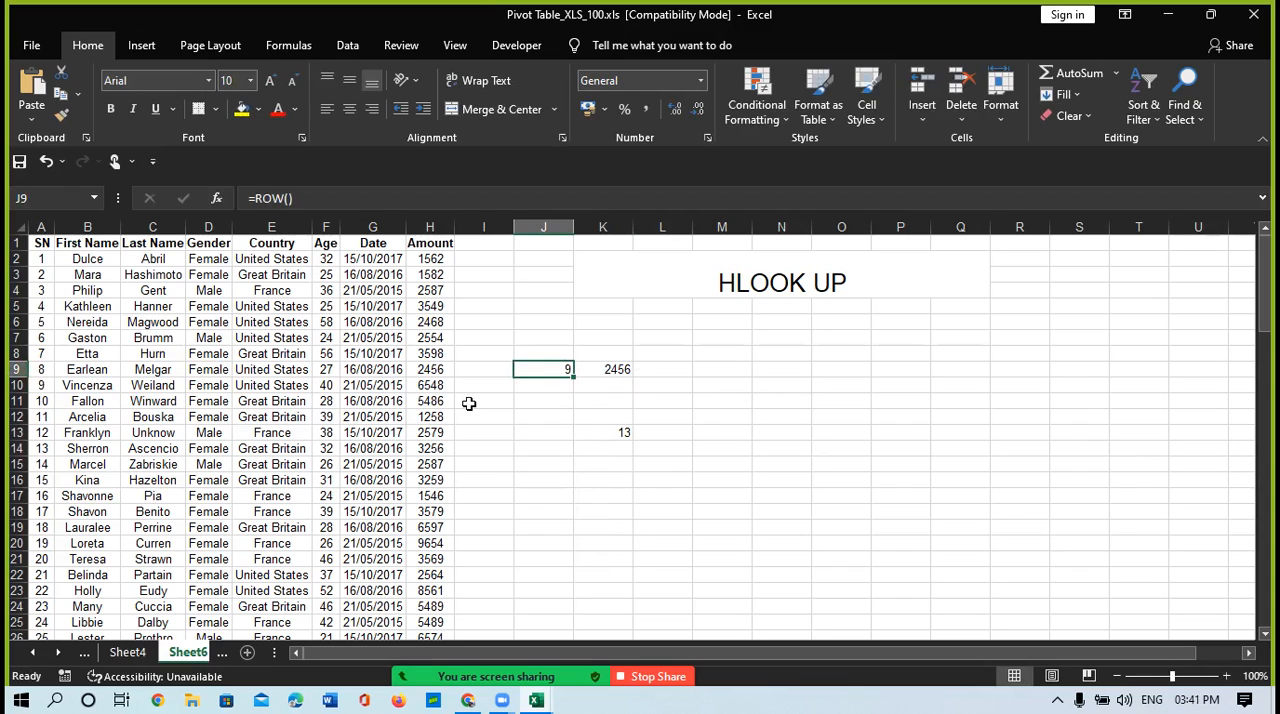
{"action": "left_click", "coordinate": [661, 367]}
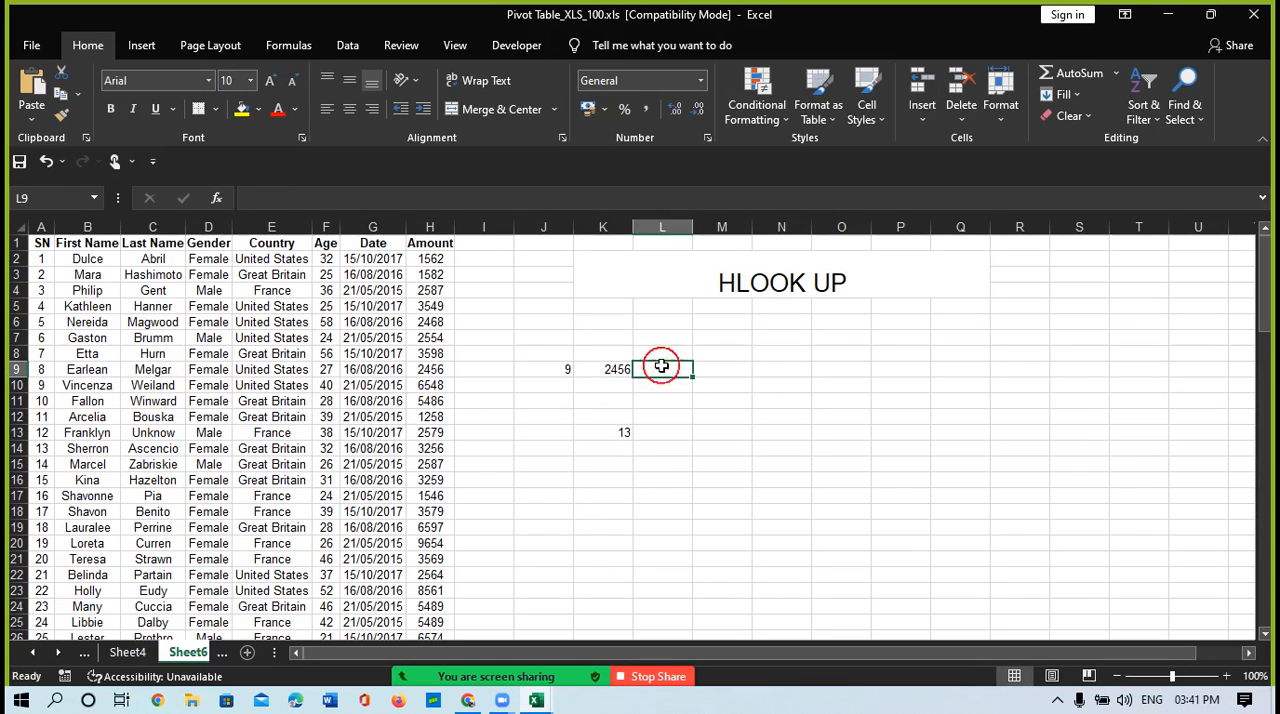
{"action": "left_click", "coordinate": [607, 367]}
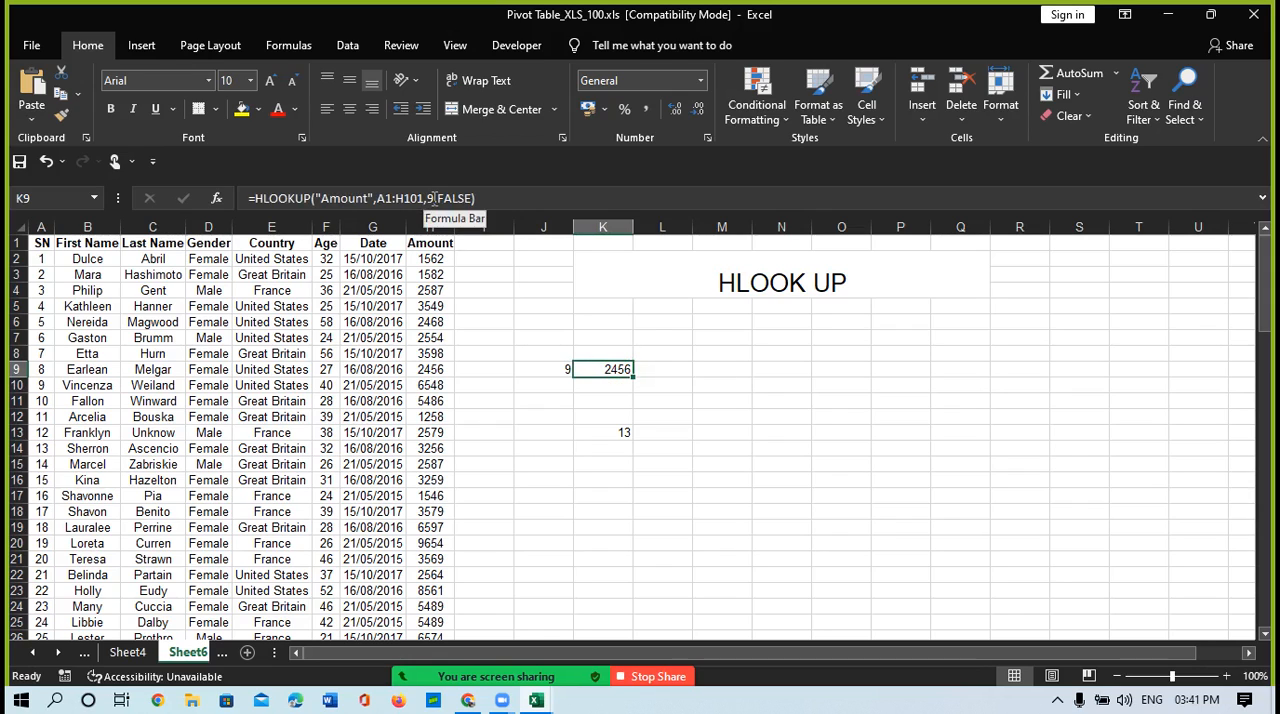
Step: Begin an HLOOKUP formula in cell K11 with "Age" as the lookup value
{"action": "left_click", "coordinate": [619, 401]}
{"action": "type", "text": "="}
{"action": "type", "text": "vo"}
{"action": "key", "text": "BackSpace"}
{"action": "key", "text": "BackSpace"}
{"action": "type", "text": "hl"}
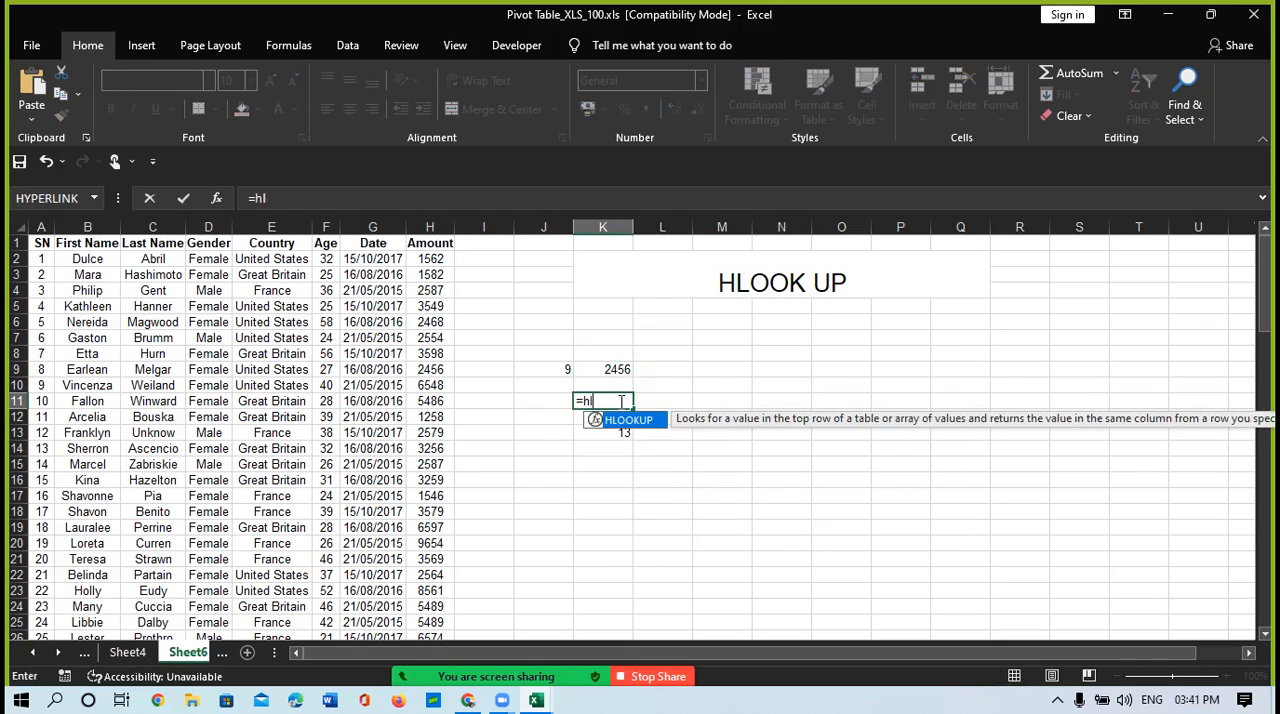
{"action": "key", "text": "Tab"}
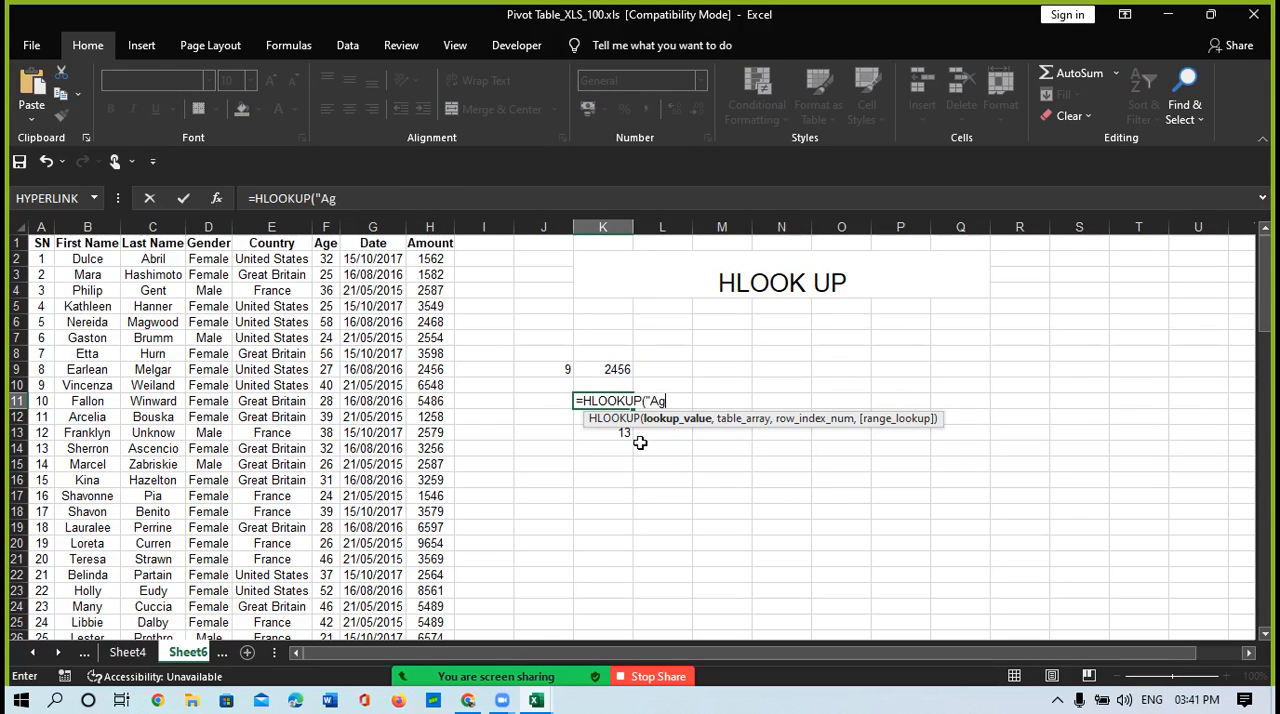
{"action": "type", "text": "\"Age\","}
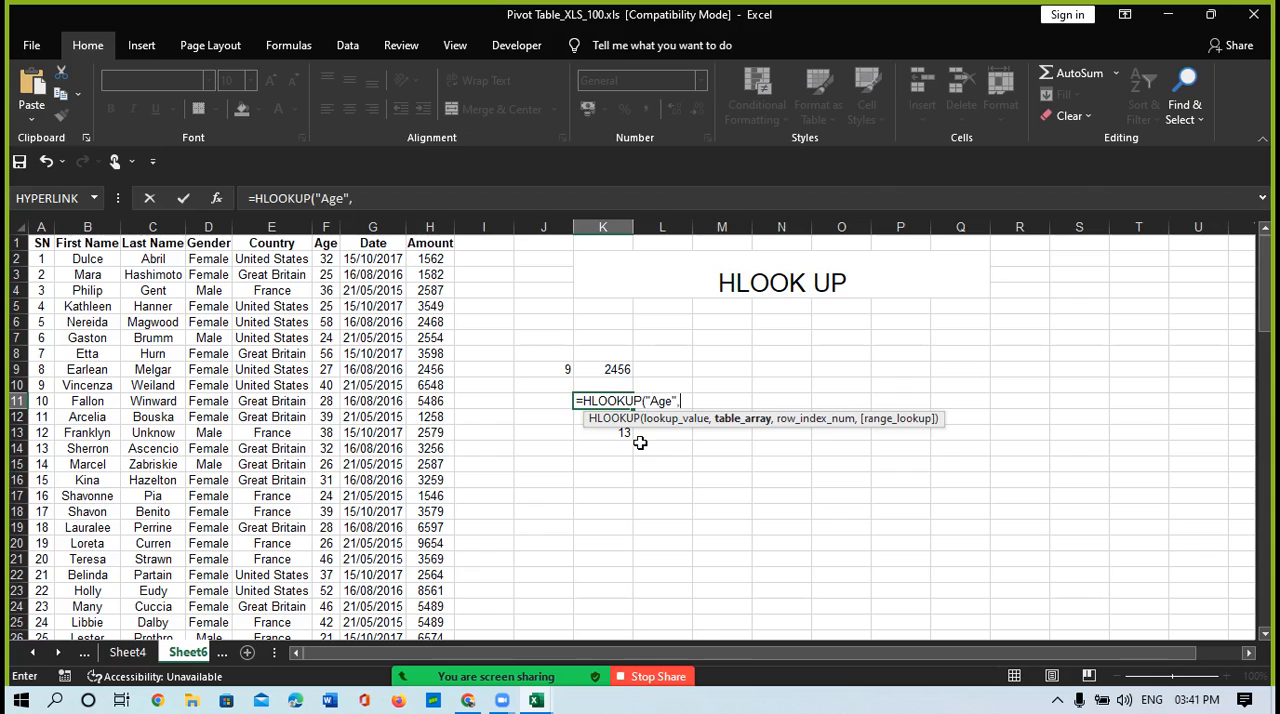
Step: Set the table array of the K11 HLOOKUP formula to the whole data table, A1:H101
{"action": "left_click_drag", "start_coordinate": [38, 243], "coordinate": [335, 247]}
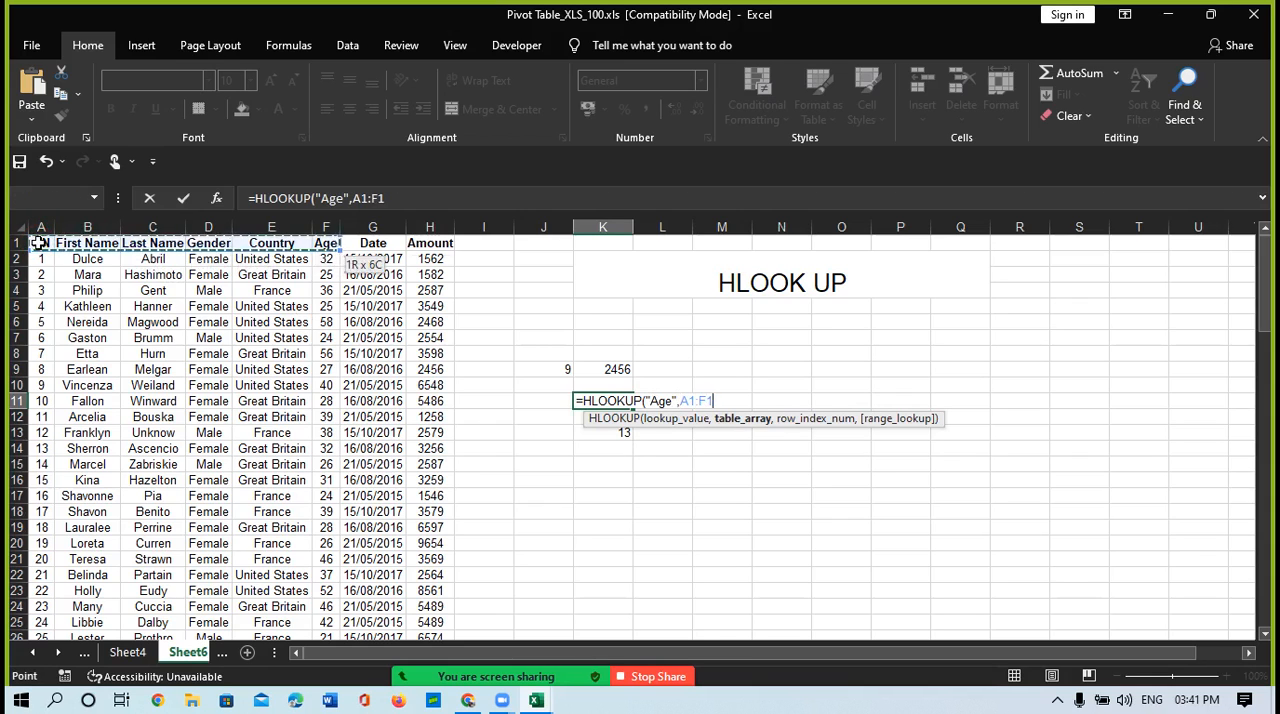
{"action": "key", "text": "ctrl+shift+Right"}
{"action": "key", "text": "ctrl+shift+Down"}
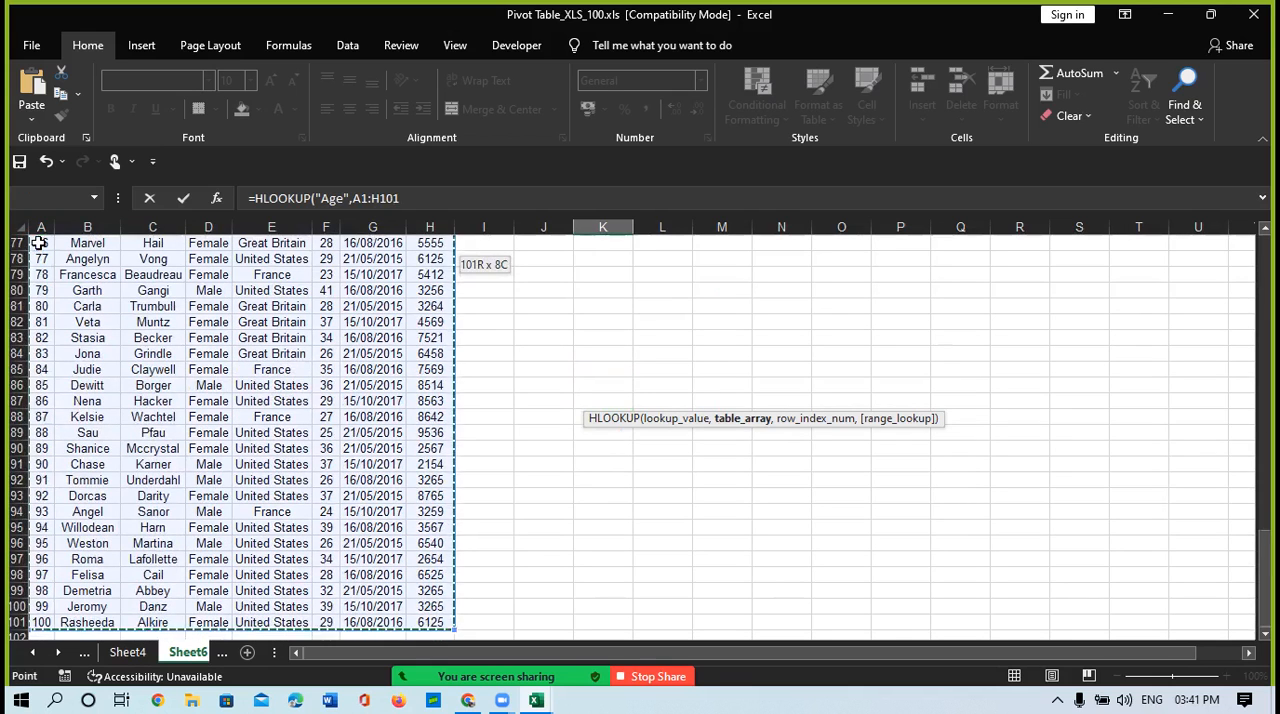
{"action": "type", "text": ","}
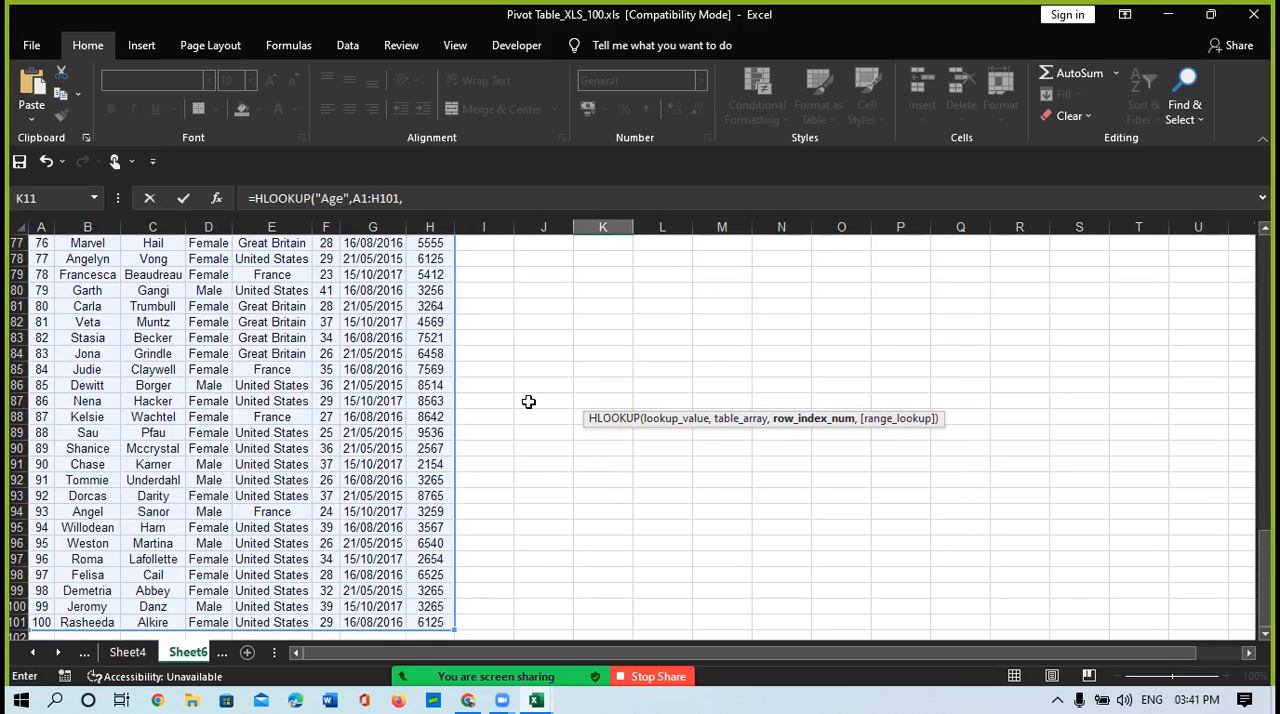
{"action": "type", "text": "row()"}
Step: Complete the K11 formula with ROW() as the row index and FALSE for an exact match, and review it
{"action": "left_click_drag", "start_coordinate": [1265, 578], "coordinate": [1223, 256]}
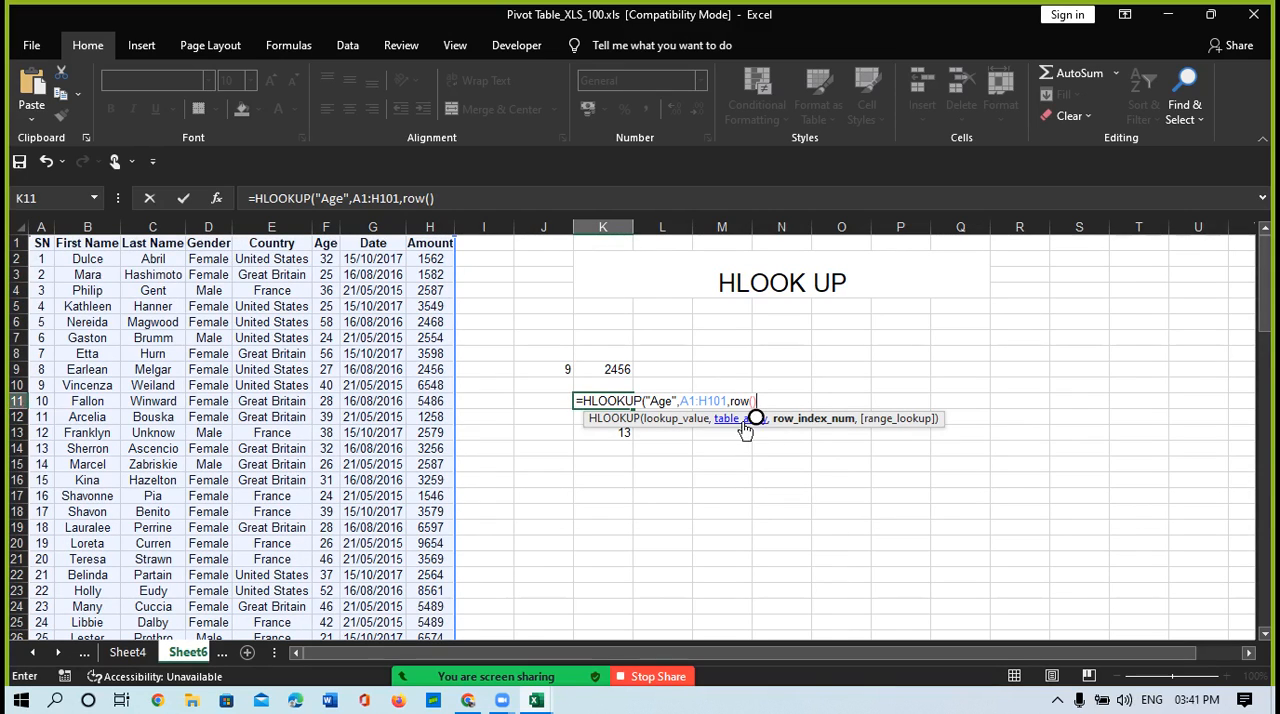
{"action": "type", "text": ","}
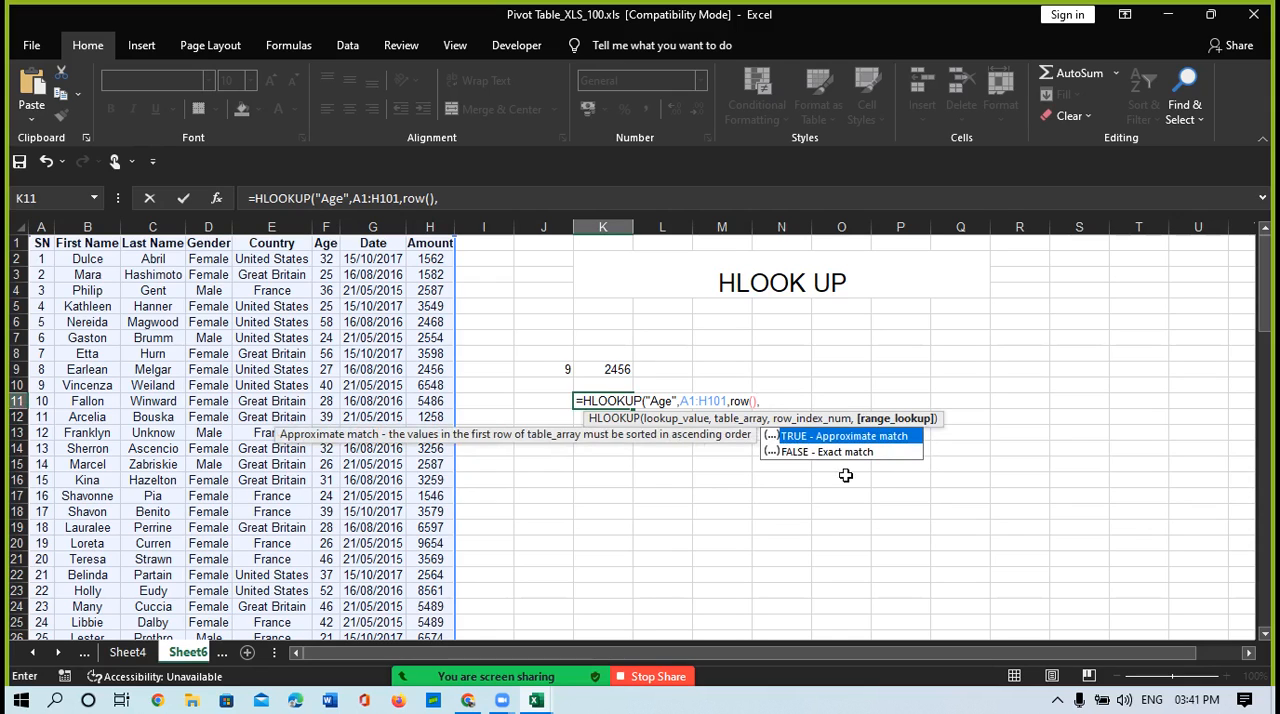
{"action": "key", "text": "Down"}
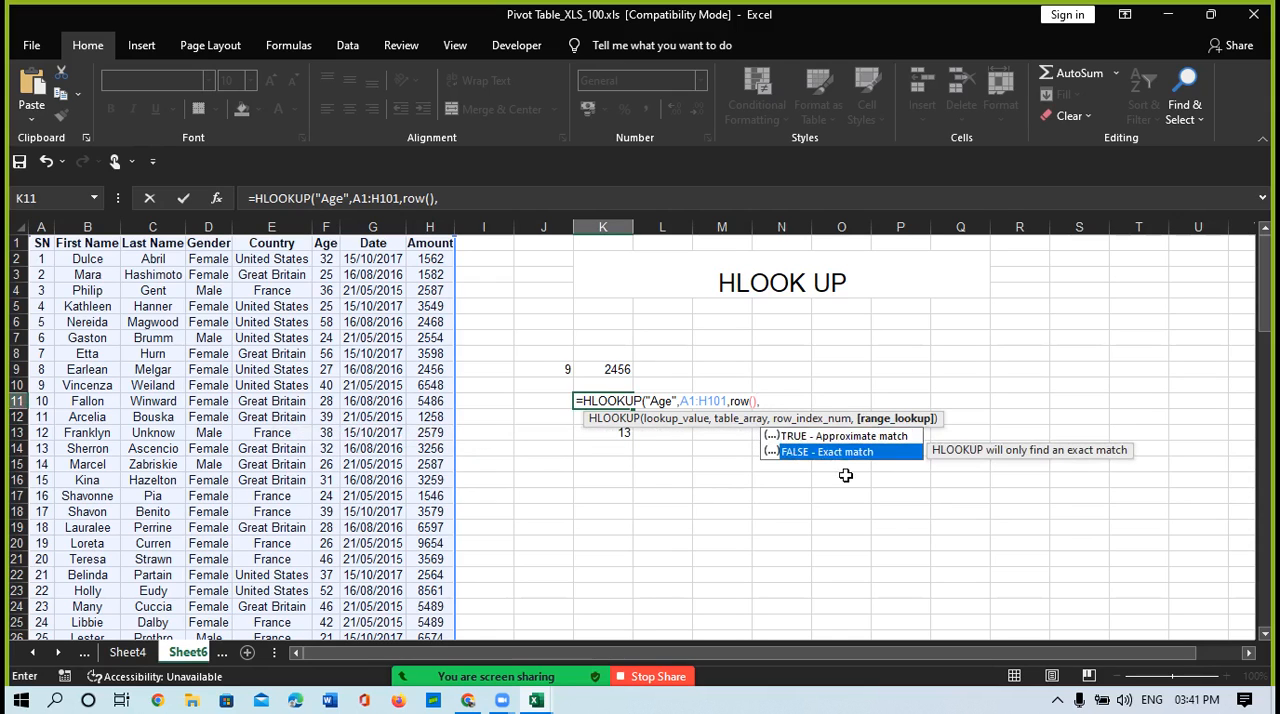
{"action": "key", "text": "Tab"}
{"action": "type", "text": ")"}
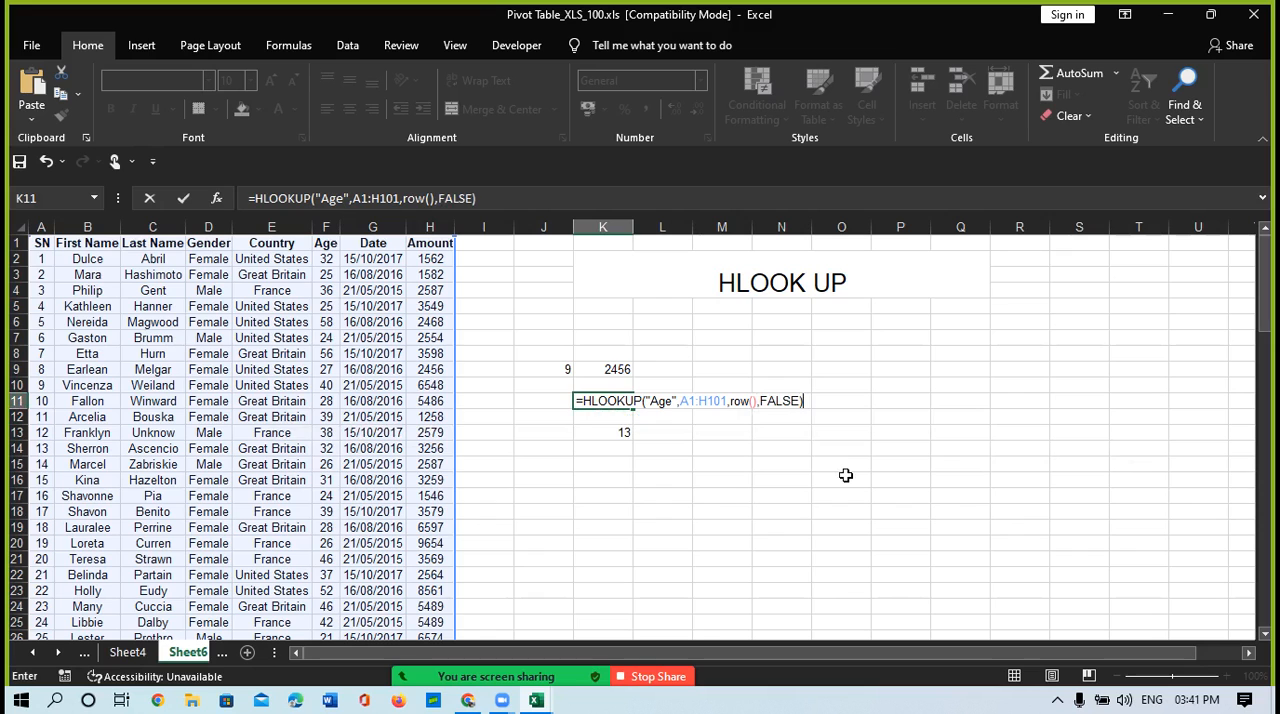
{"action": "key", "text": "Return"}
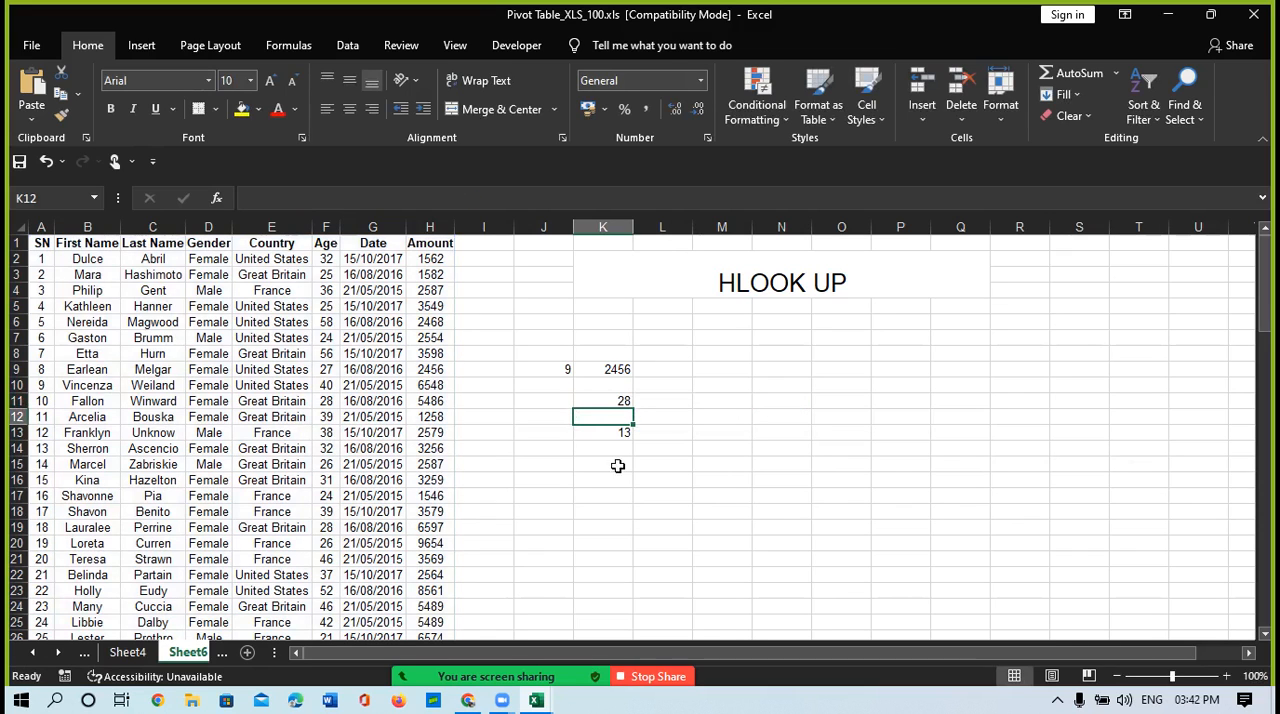
{"action": "left_click", "coordinate": [607, 400]}
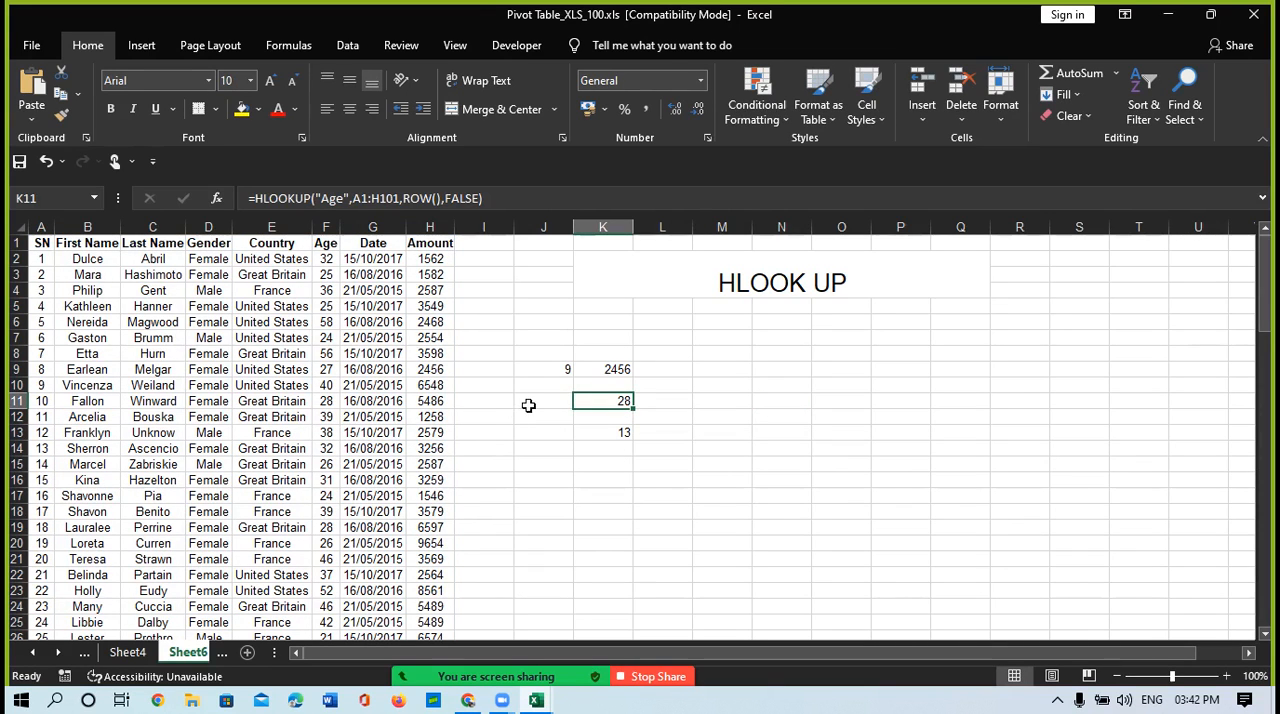
Step: Enter the formula =ROW() in cell J11 beside the Age lookup result
{"action": "left_click", "coordinate": [527, 402]}
{"action": "type", "text": "r"}
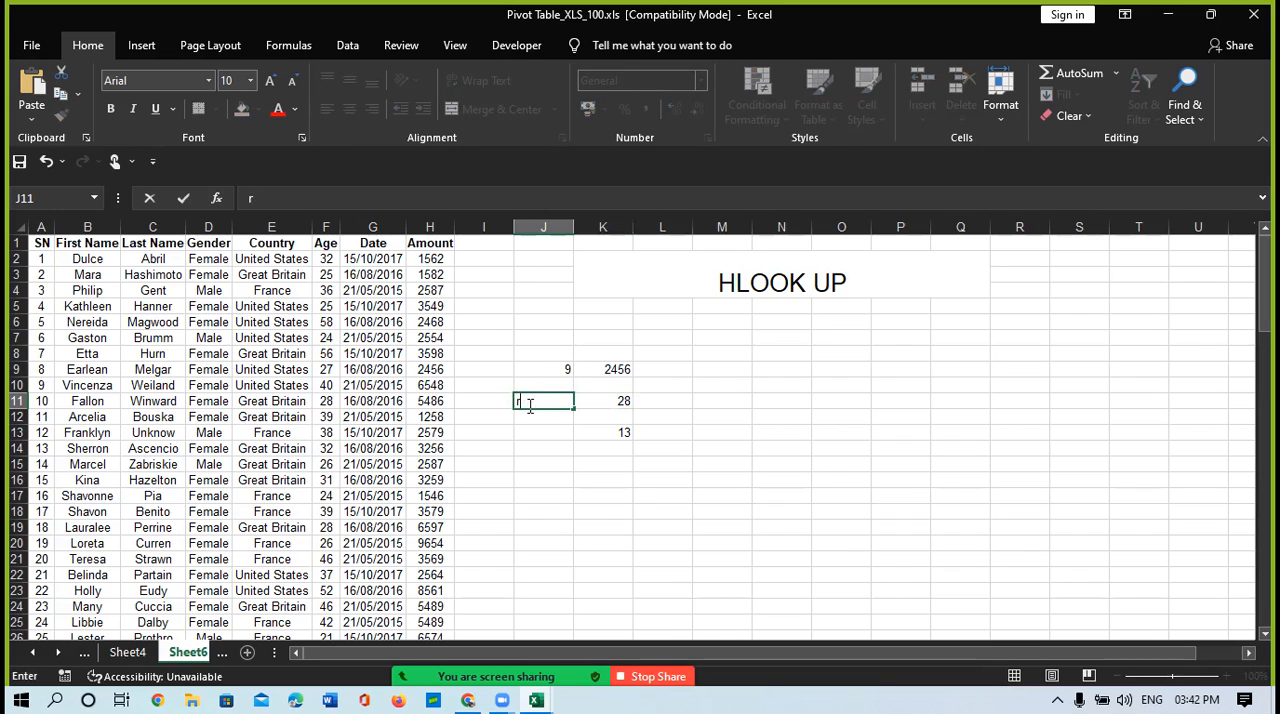
{"action": "type", "text": "o=row"}
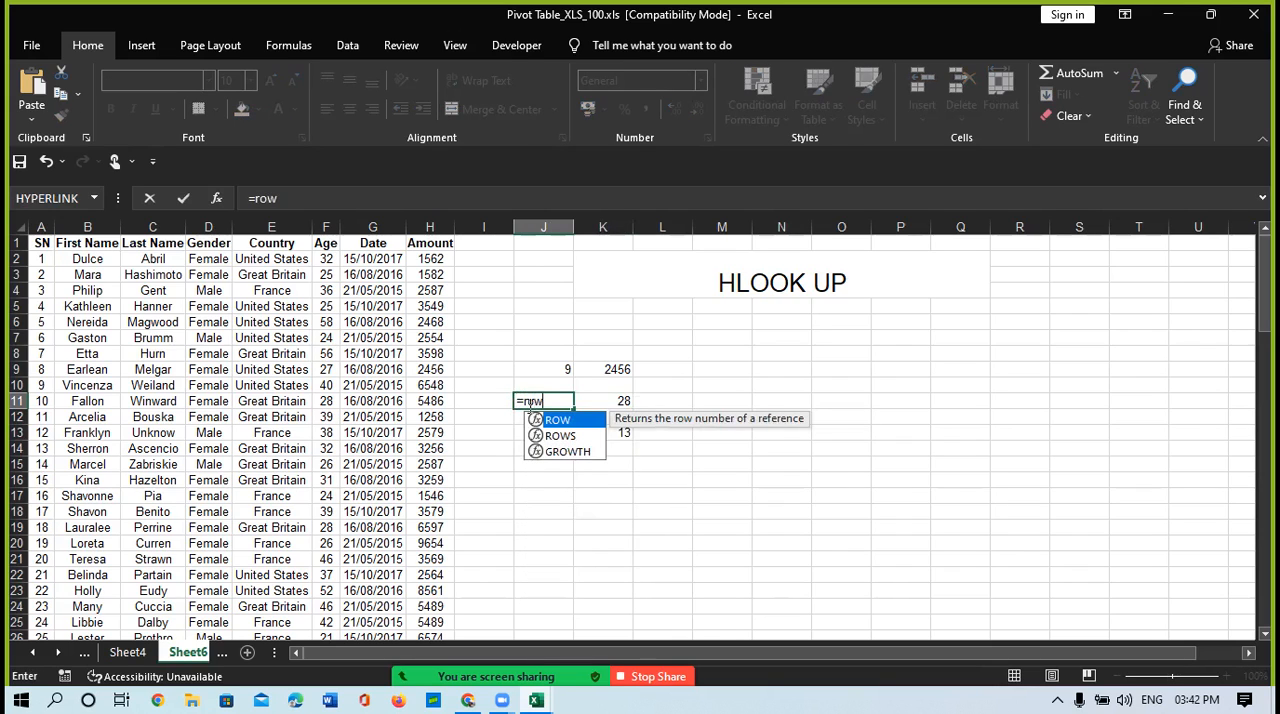
{"action": "key", "text": "Tab"}
{"action": "type", "text": ")"}
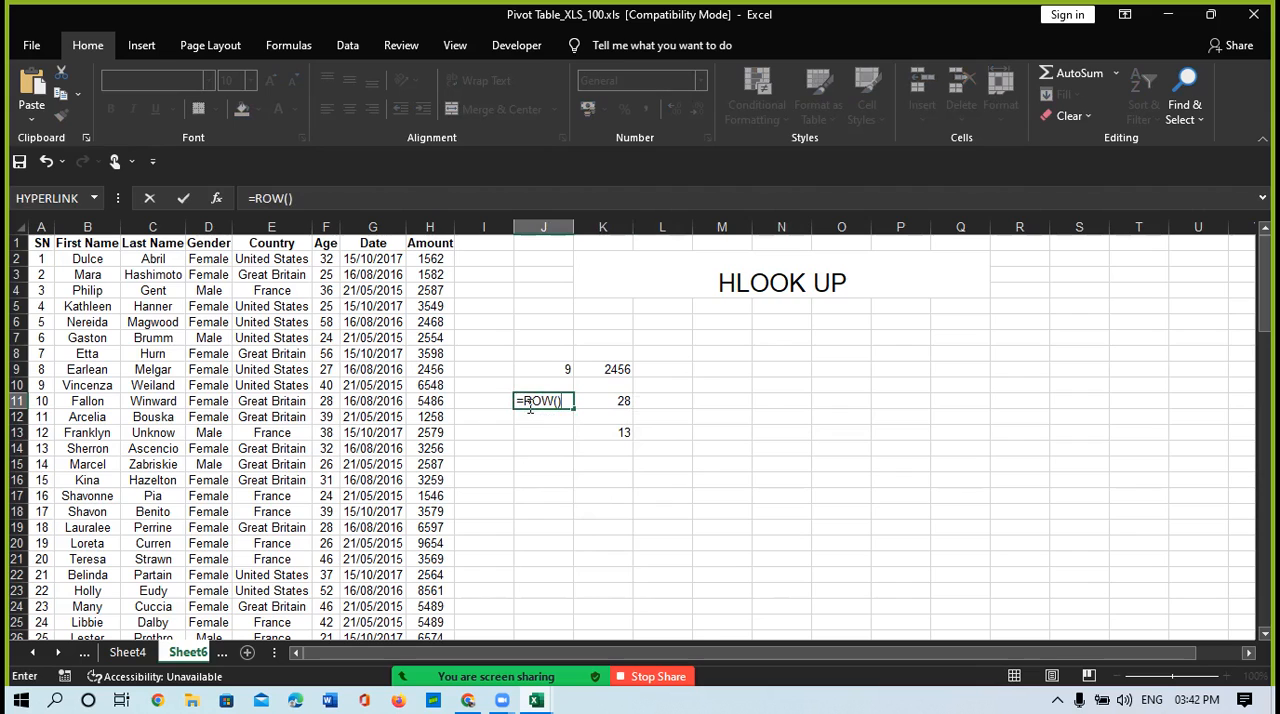
{"action": "key", "text": "Return"}
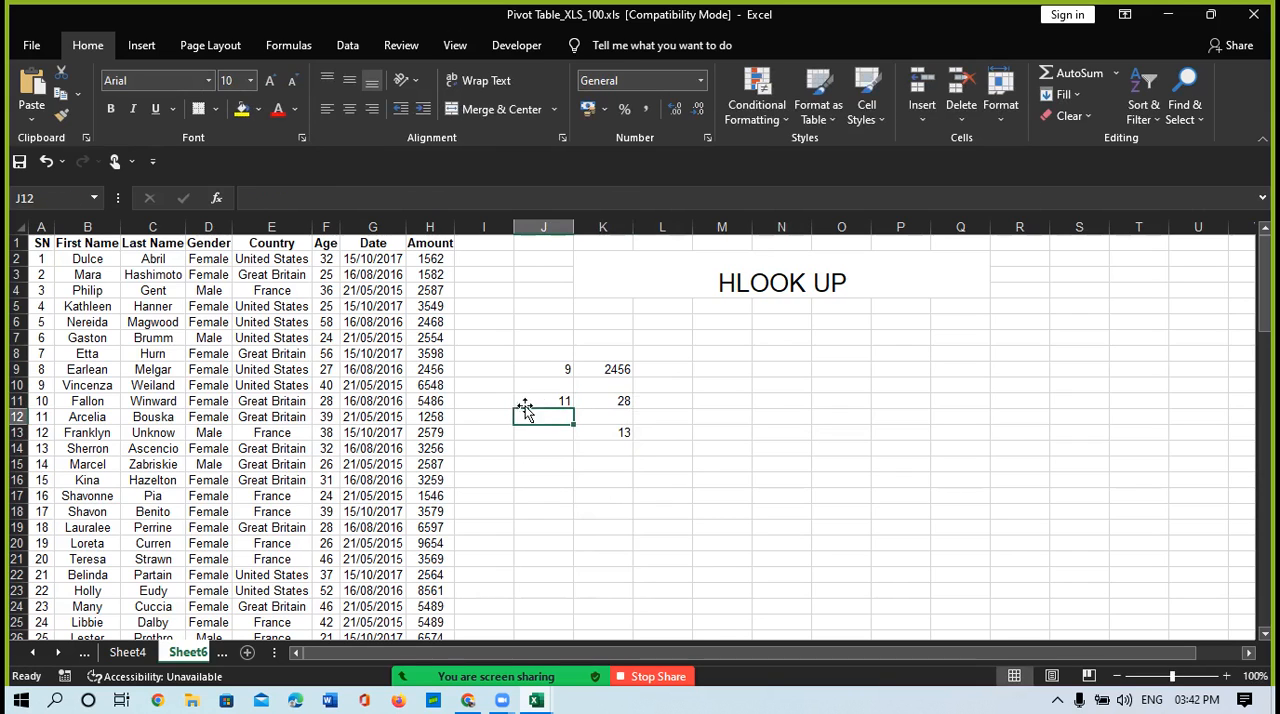
Step: Review the formulas in J11 and K11, and select the entire sheet row 11 to check its Age entry
{"action": "left_click", "coordinate": [555, 399]}
{"action": "key", "text": "Right"}
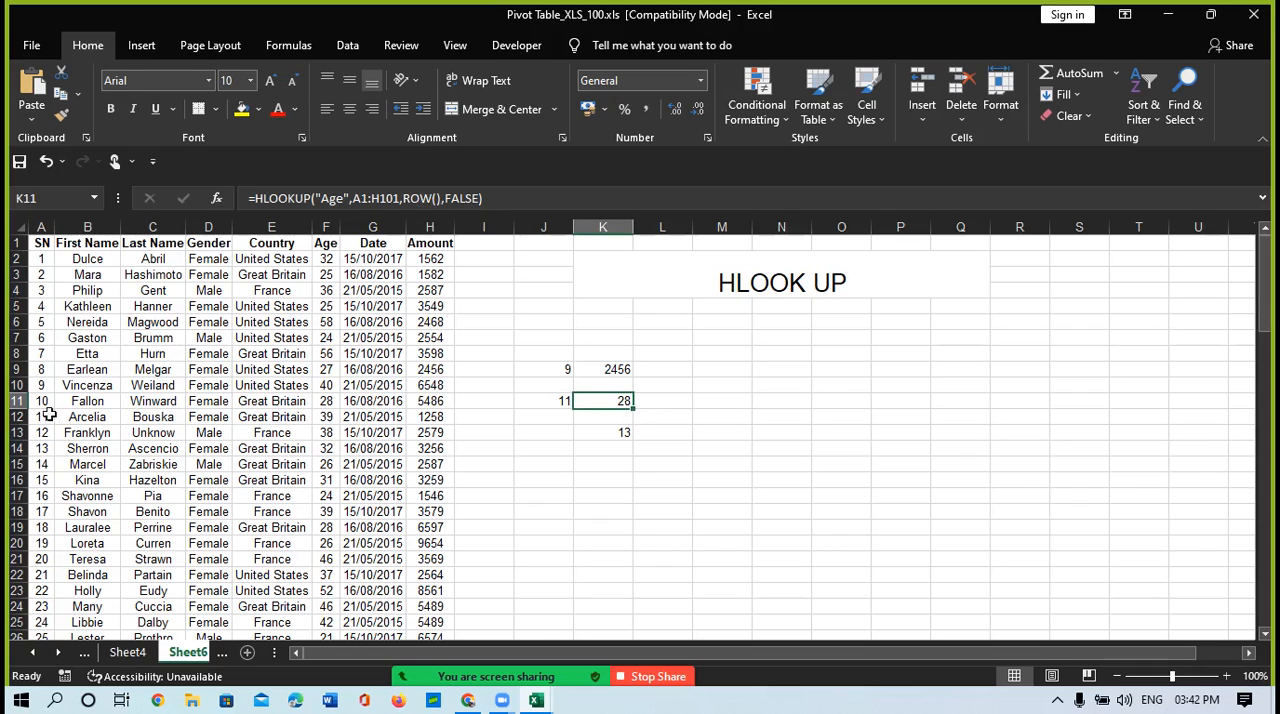
{"action": "left_click", "coordinate": [17, 400]}
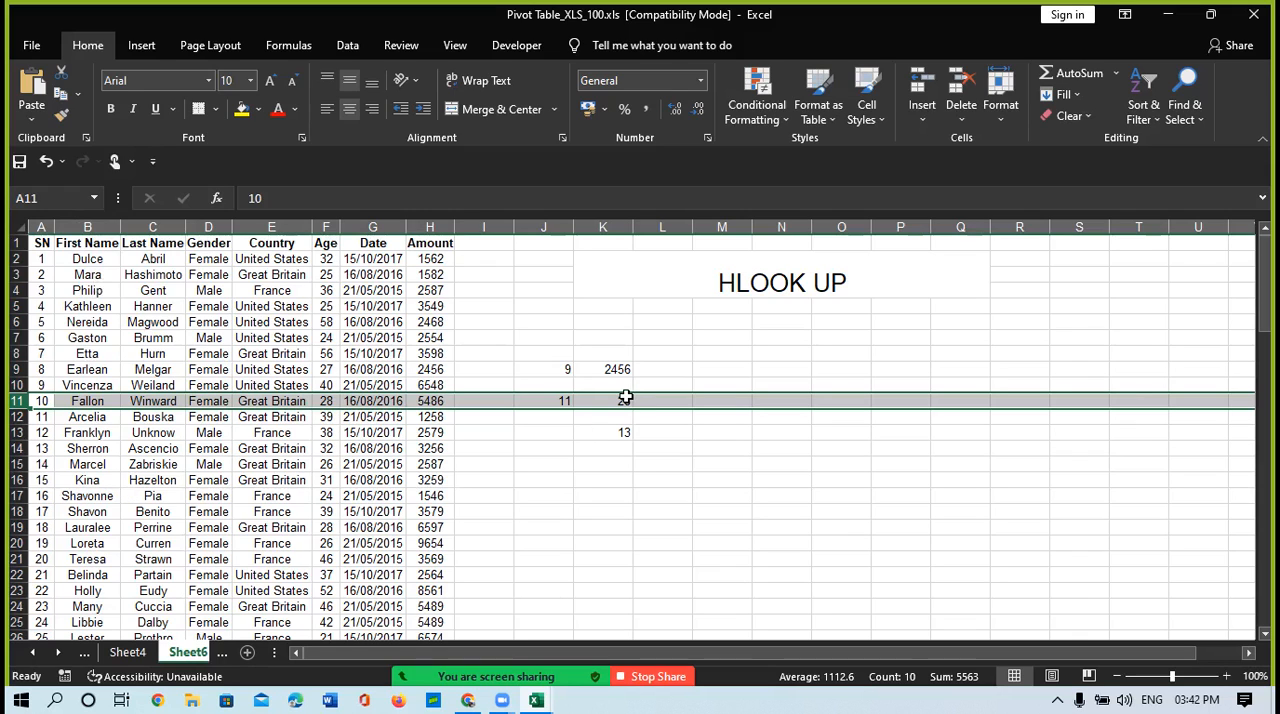
Step: Copy the whole data table, A1:H101, including its header row
{"action": "left_click", "coordinate": [41, 244]}
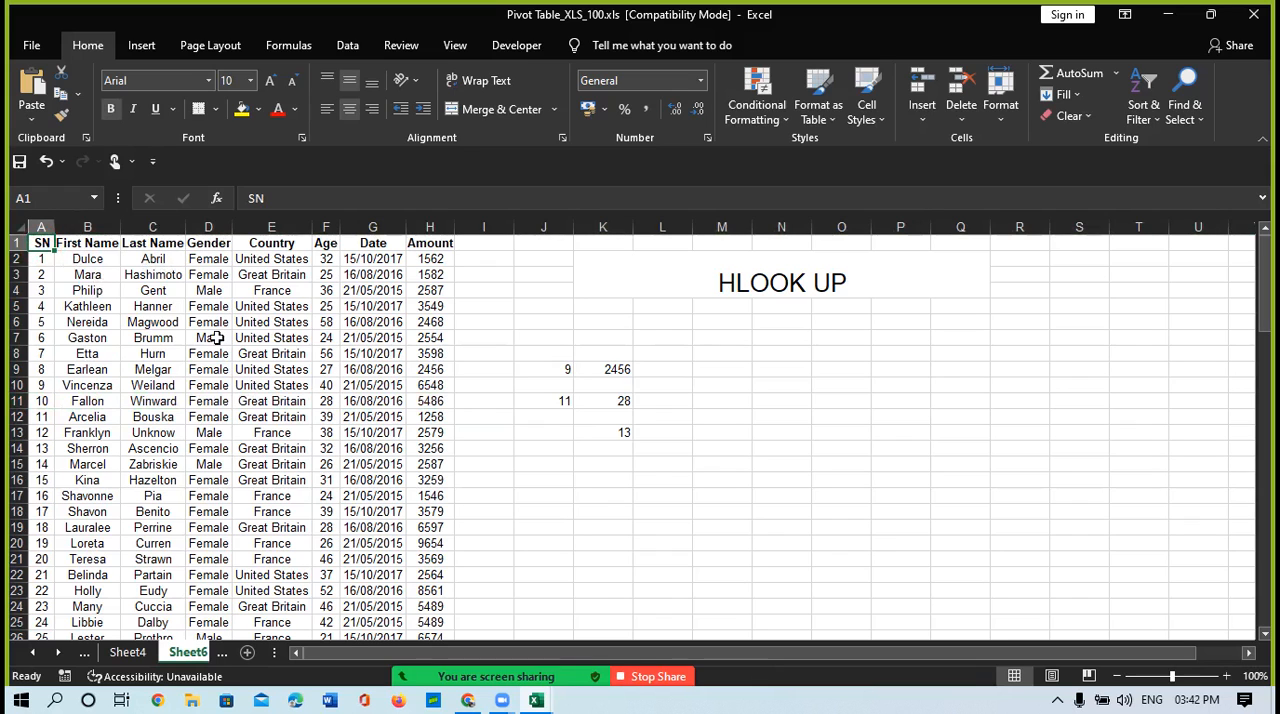
{"action": "key", "text": "shift+Right"}
{"action": "key", "text": "shift+Right"}
{"action": "key", "text": "shift+Right"}
{"action": "key", "text": "shift+Right"}
{"action": "key", "text": "shift+Right"}
{"action": "key", "text": "shift+Right"}
{"action": "key", "text": "shift+Right"}
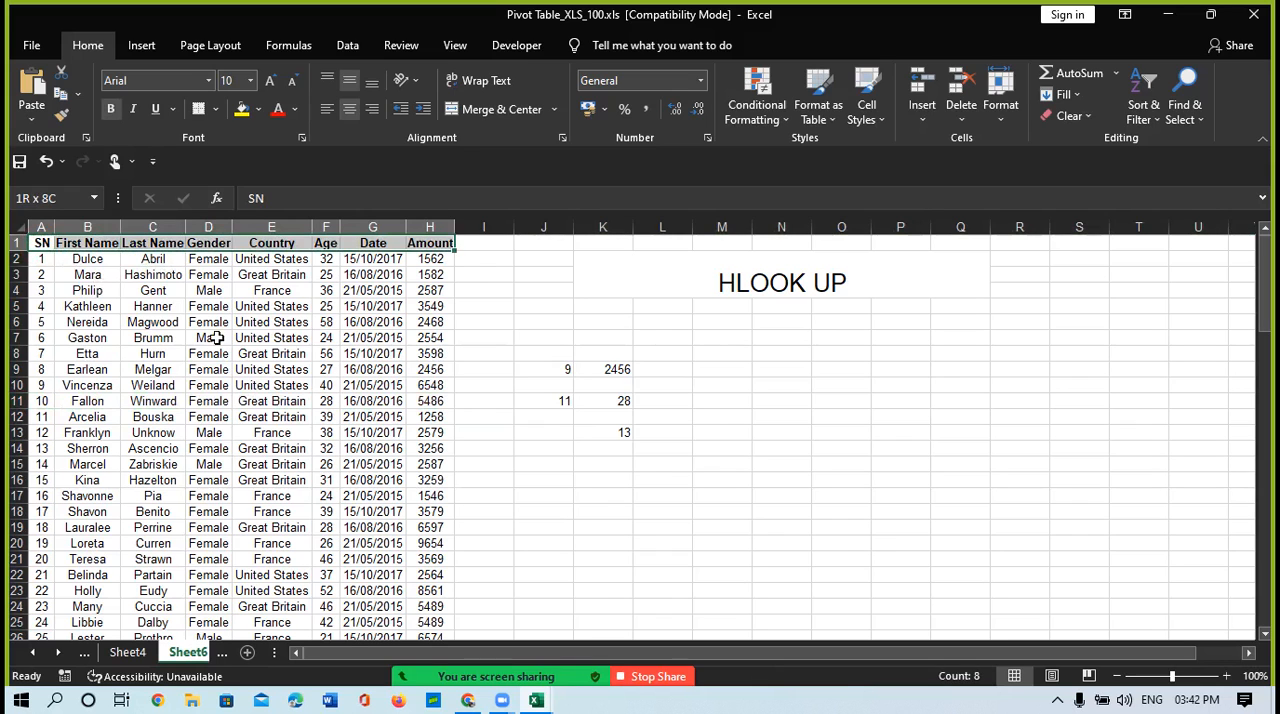
{"action": "key", "text": "shift+Down"}
{"action": "key", "text": "ctrl+shift+Down"}
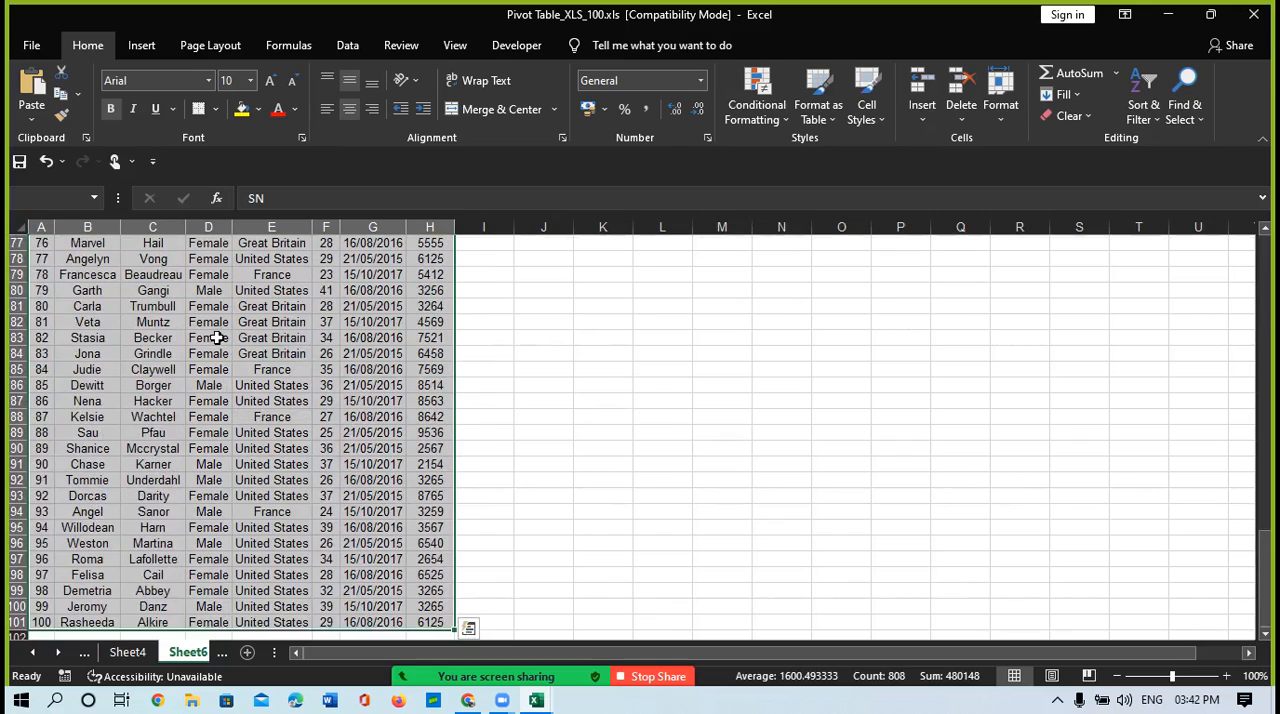
{"action": "key", "text": "ctrl+c"}
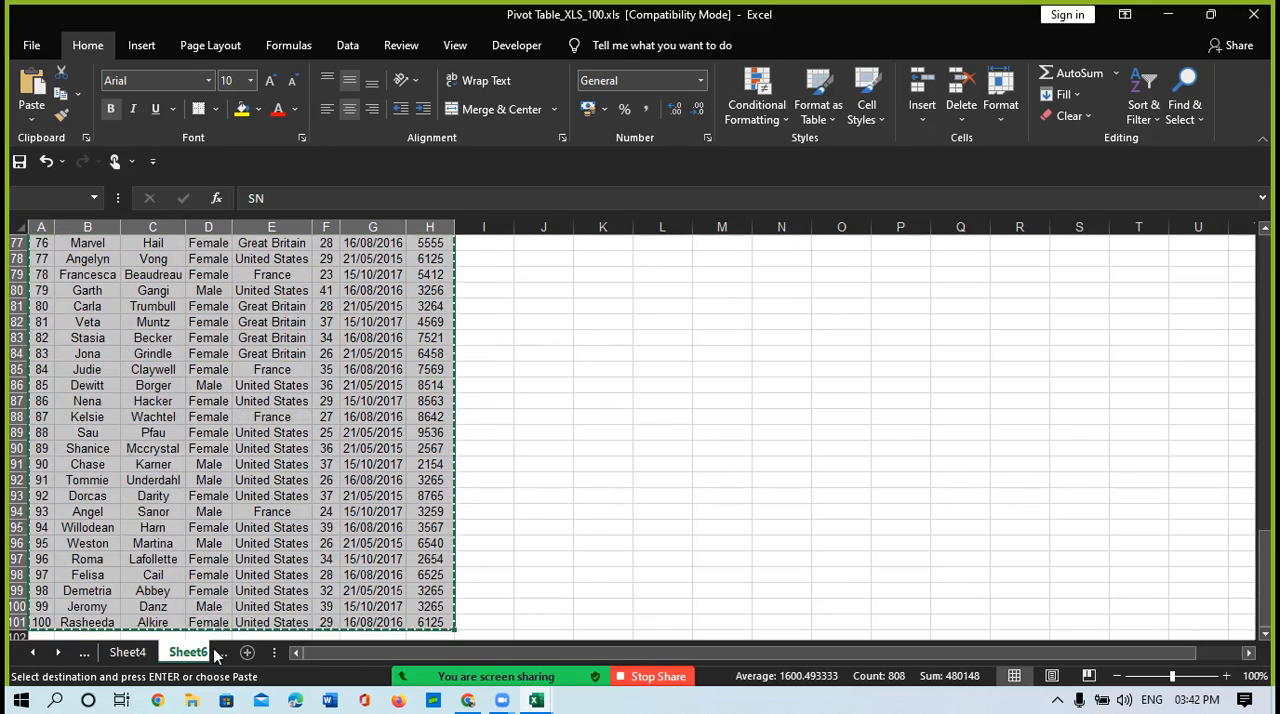
Step: Paste the copied table at A1 of a new worksheet and autofit its column widths
{"action": "left_click", "coordinate": [247, 652]}
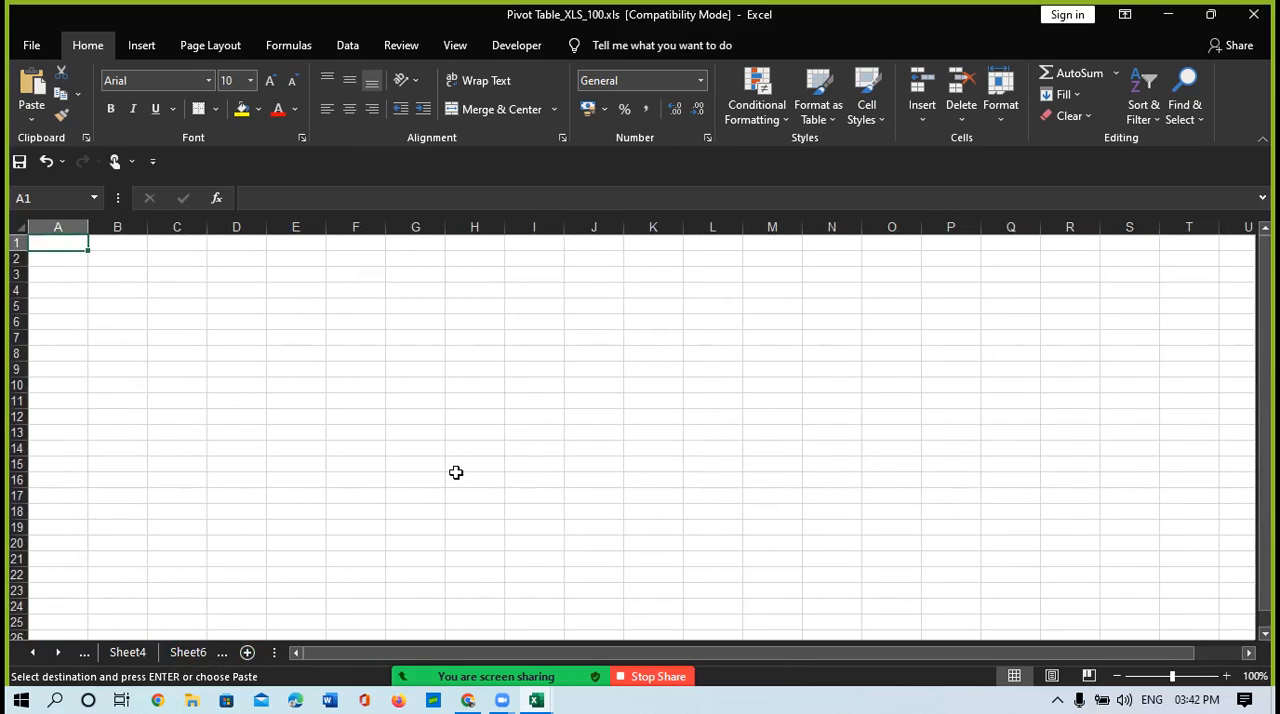
{"action": "key", "text": "ctrl+v"}
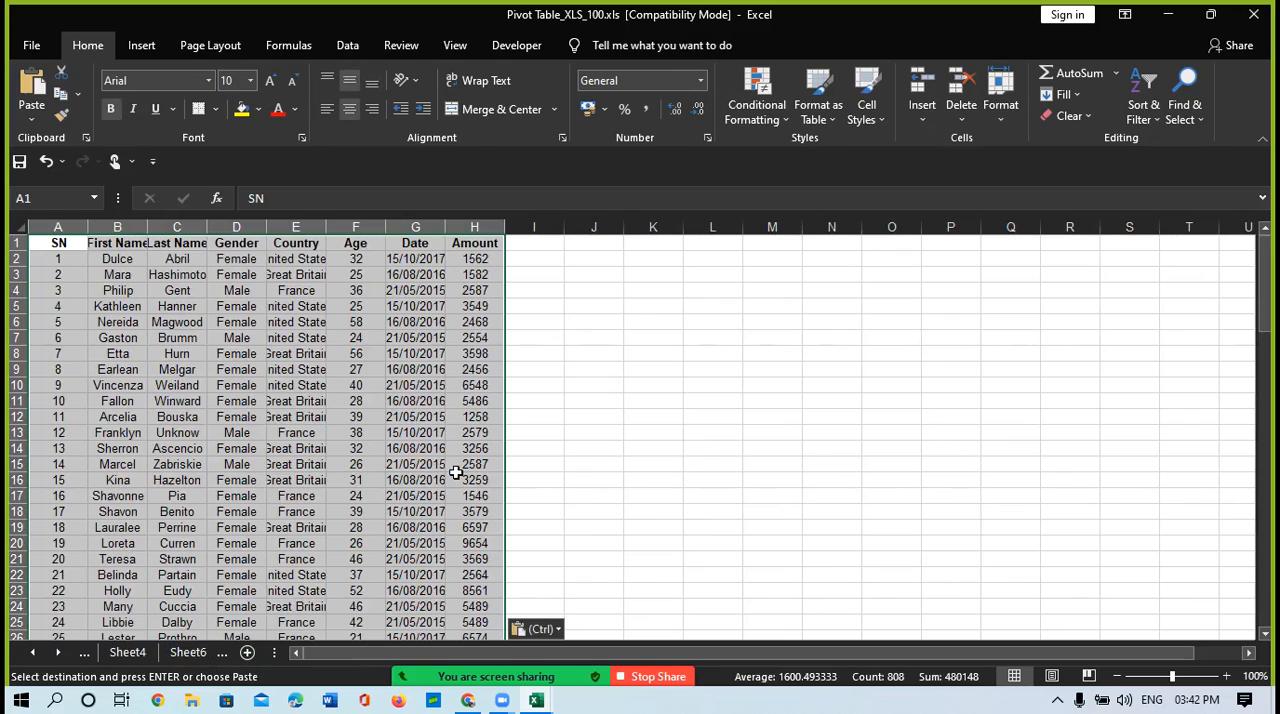
{"action": "key", "text": "alt+h"}
{"action": "key", "text": "o"}
{"action": "key", "text": "i"}
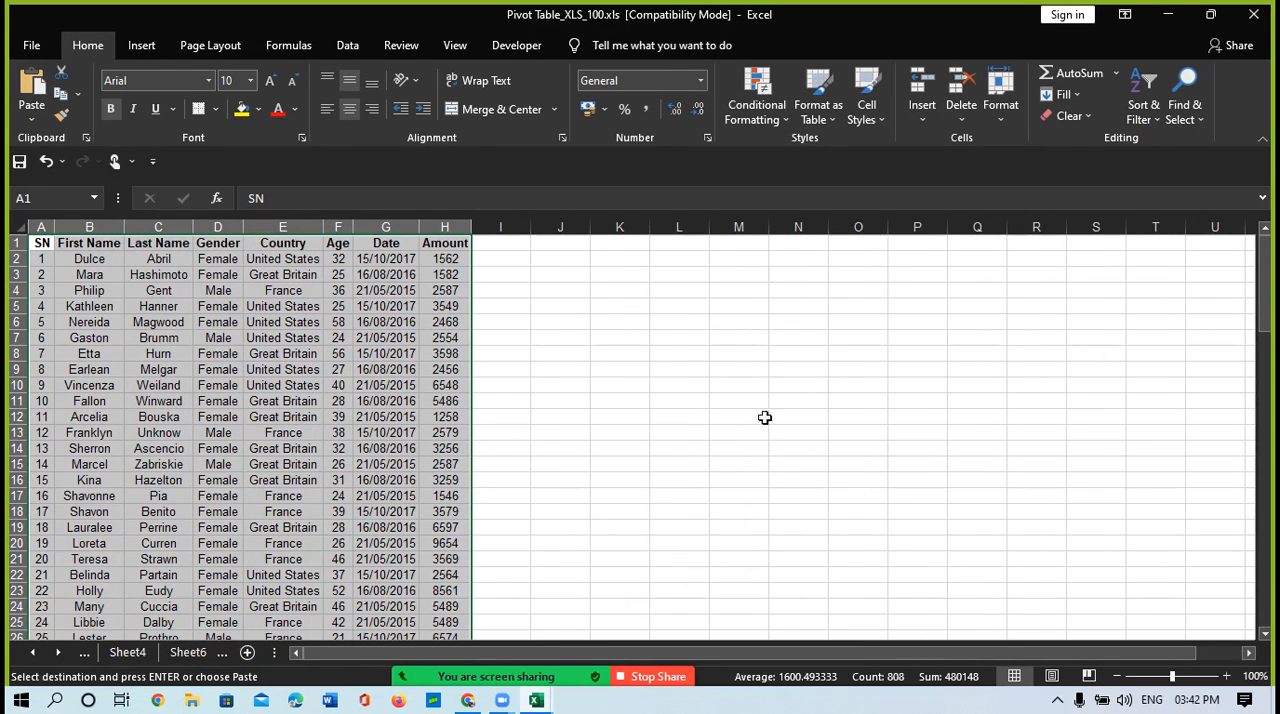
{"action": "left_click", "coordinate": [615, 434]}
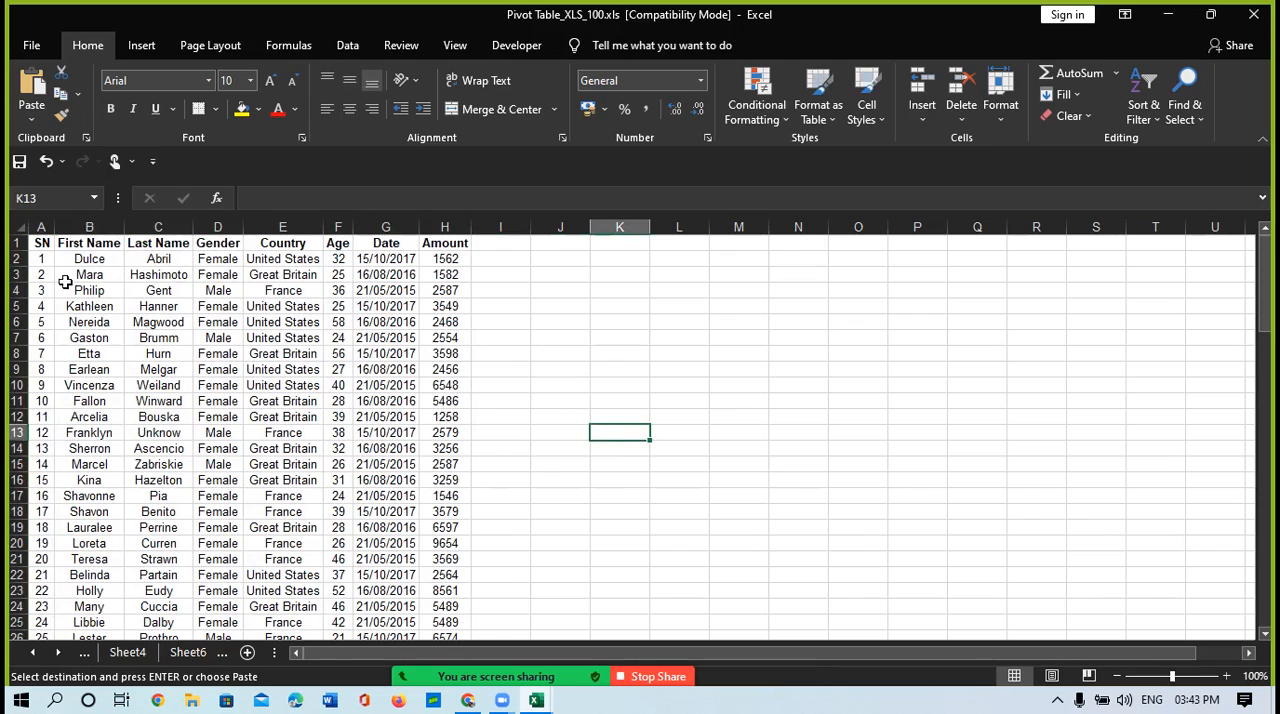
Step: Insert 11 blank rows above the table so that its headers sit in row 12
{"action": "left_click", "coordinate": [19, 242]}
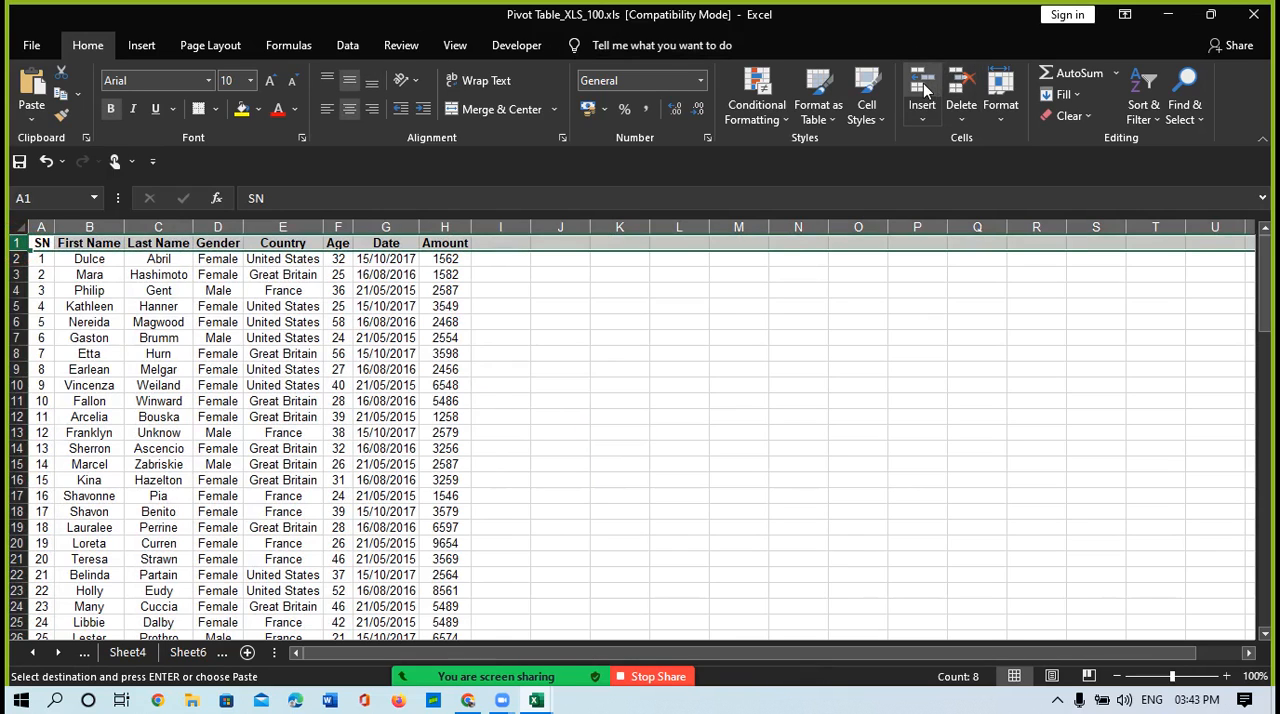
{"action": "left_click", "coordinate": [924, 88]}
{"action": "left_click", "coordinate": [924, 89]}
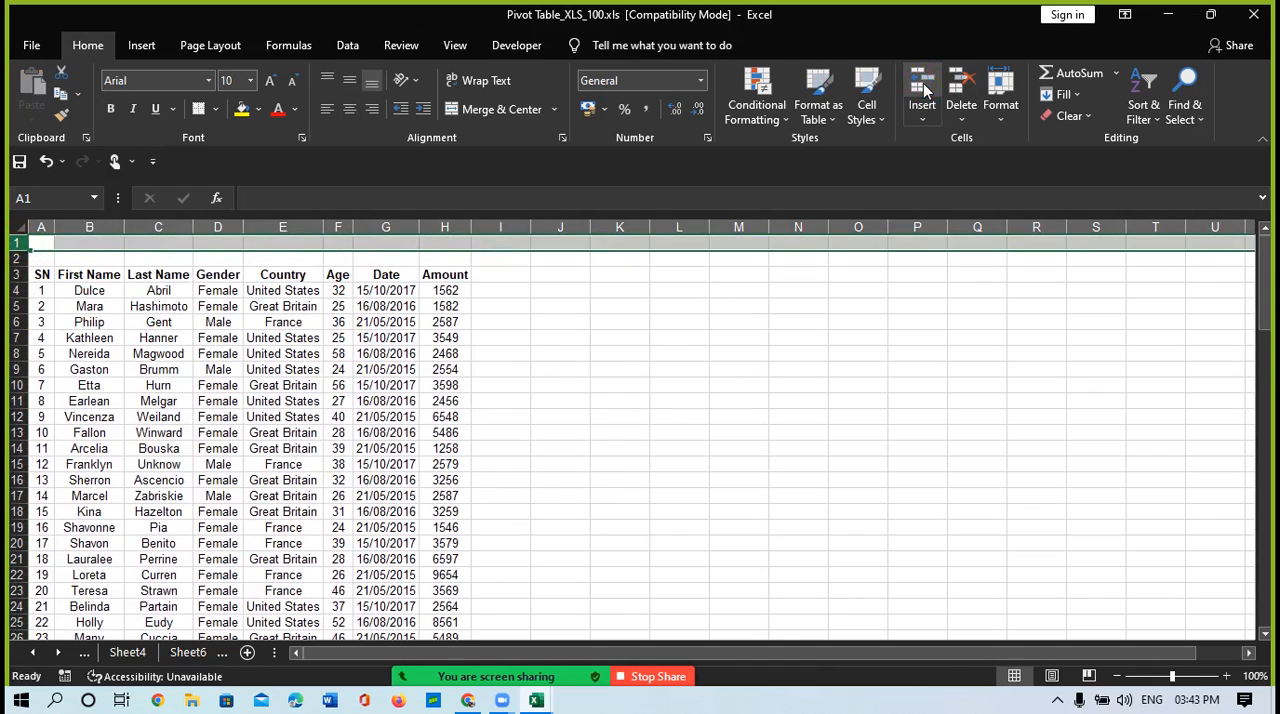
{"action": "left_click", "coordinate": [924, 89]}
{"action": "left_click", "coordinate": [924, 89]}
{"action": "left_click", "coordinate": [924, 89]}
{"action": "left_click", "coordinate": [924, 89]}
{"action": "left_click", "coordinate": [924, 89]}
{"action": "left_click", "coordinate": [924, 89]}
{"action": "left_click", "coordinate": [924, 89]}
{"action": "left_click", "coordinate": [924, 89]}
{"action": "left_click", "coordinate": [924, 89]}
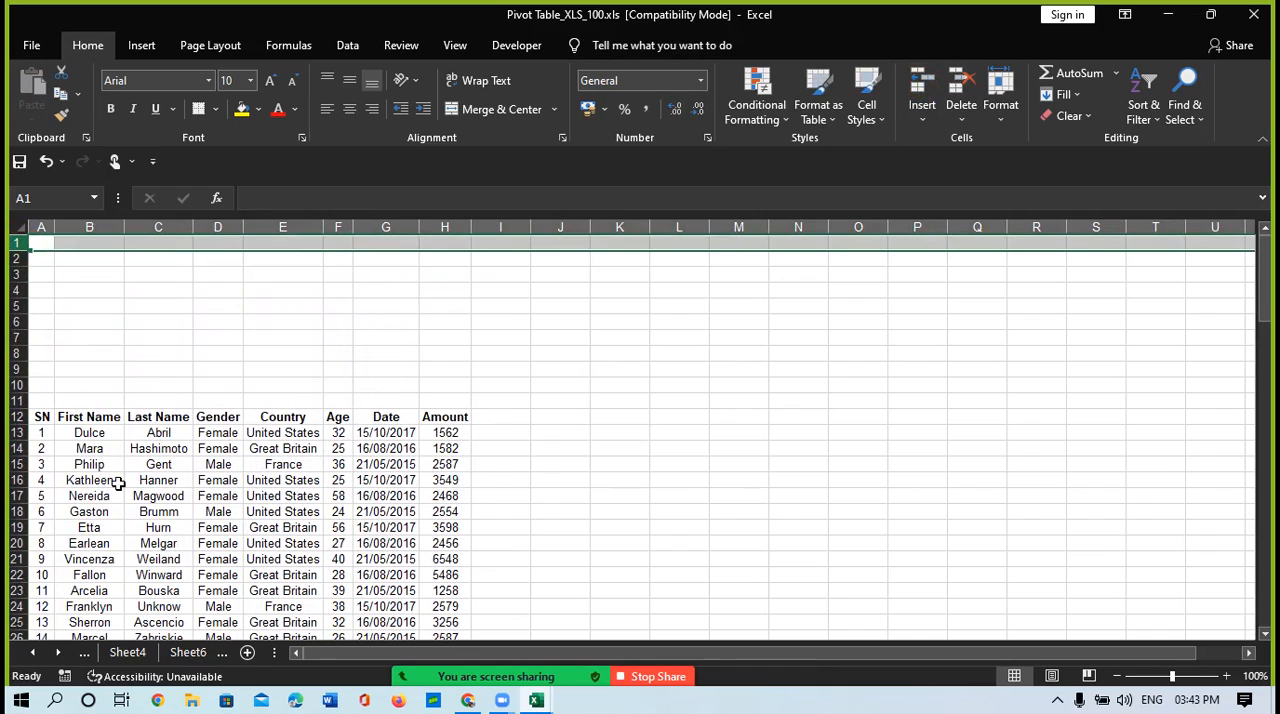
Step: Enter =ROW() in cell J20, level with serial number 8, and select the SN header cell
{"action": "scroll", "coordinate": [118, 484], "scroll_direction": "down", "scroll_amount": 3}
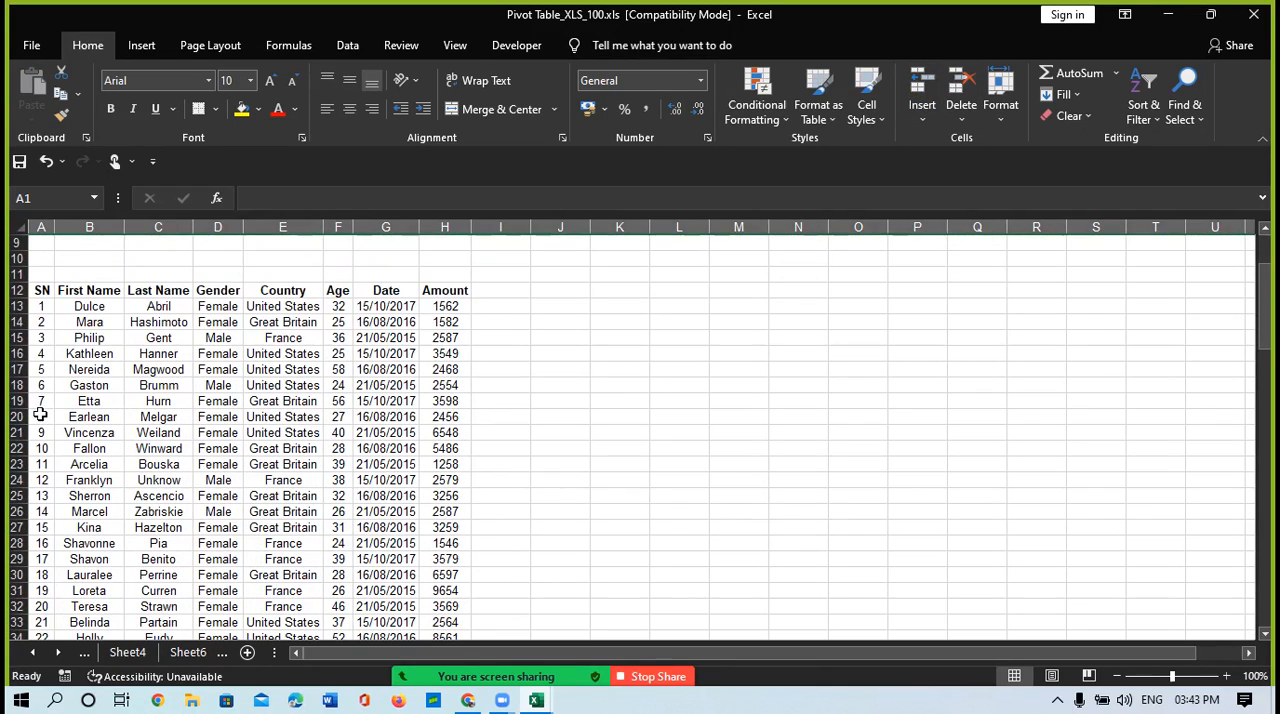
{"action": "left_click", "coordinate": [40, 414]}
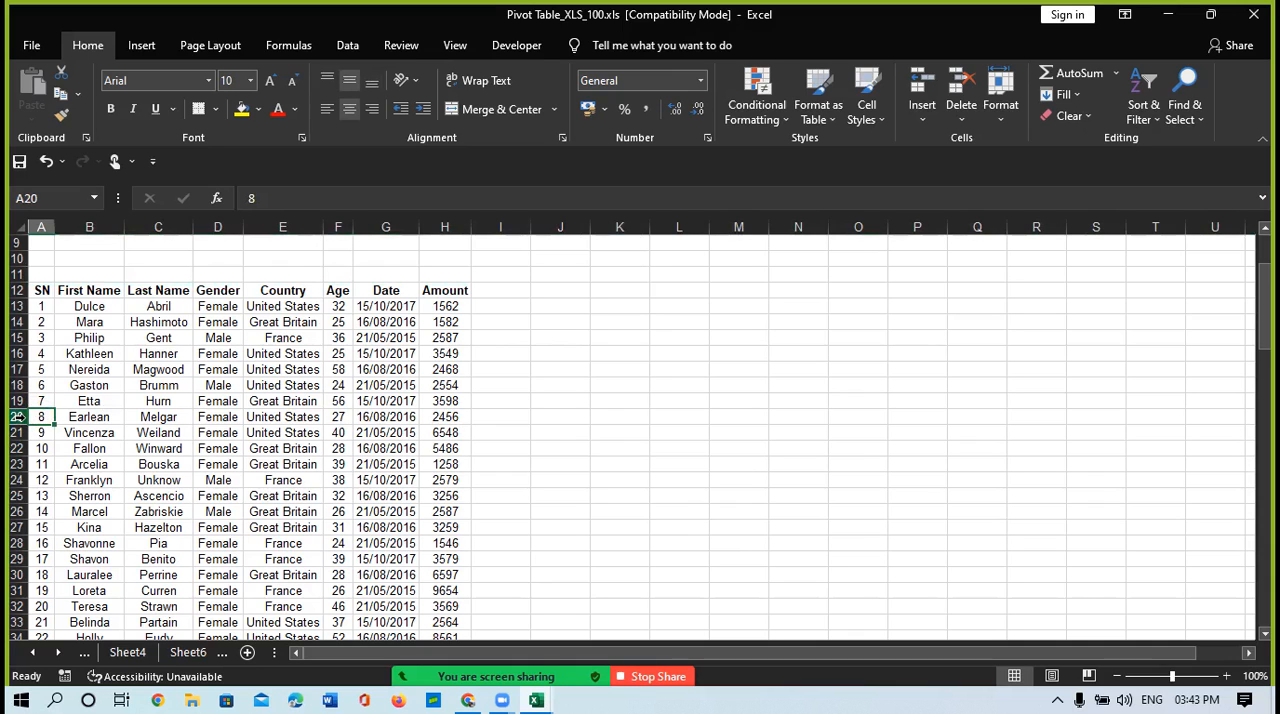
{"action": "left_click", "coordinate": [565, 414]}
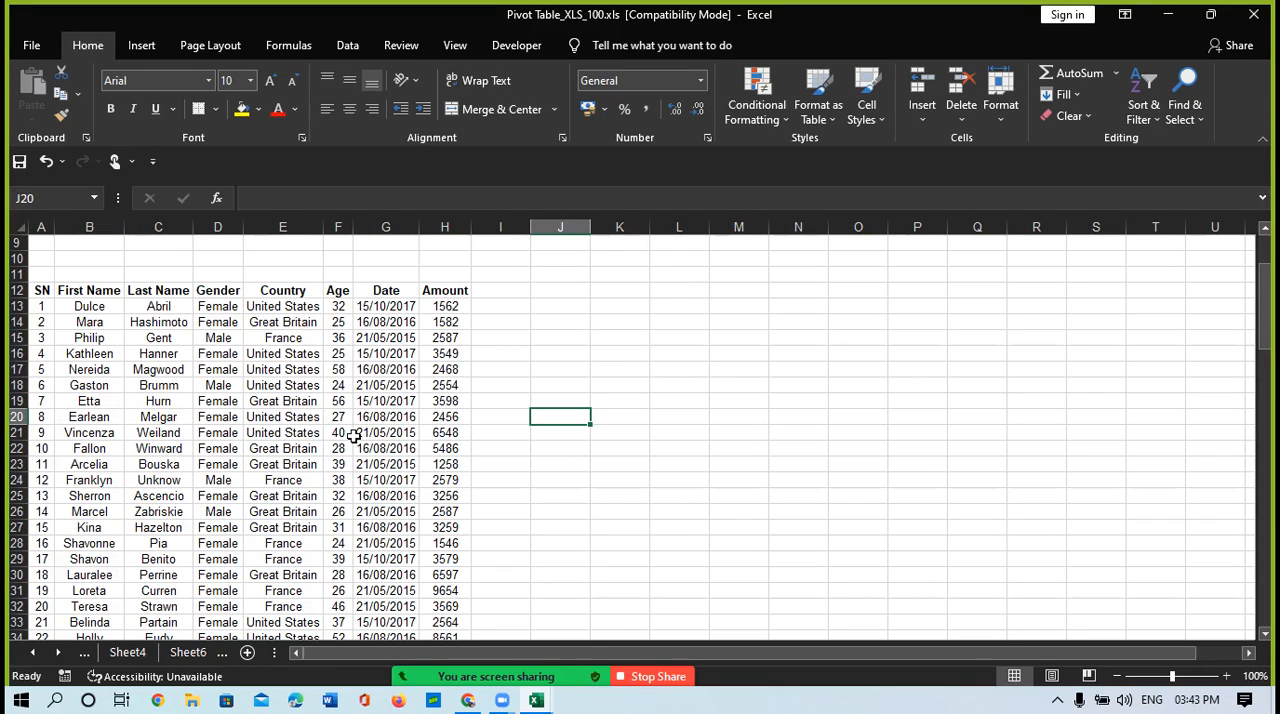
{"action": "type", "text": "=row()"}
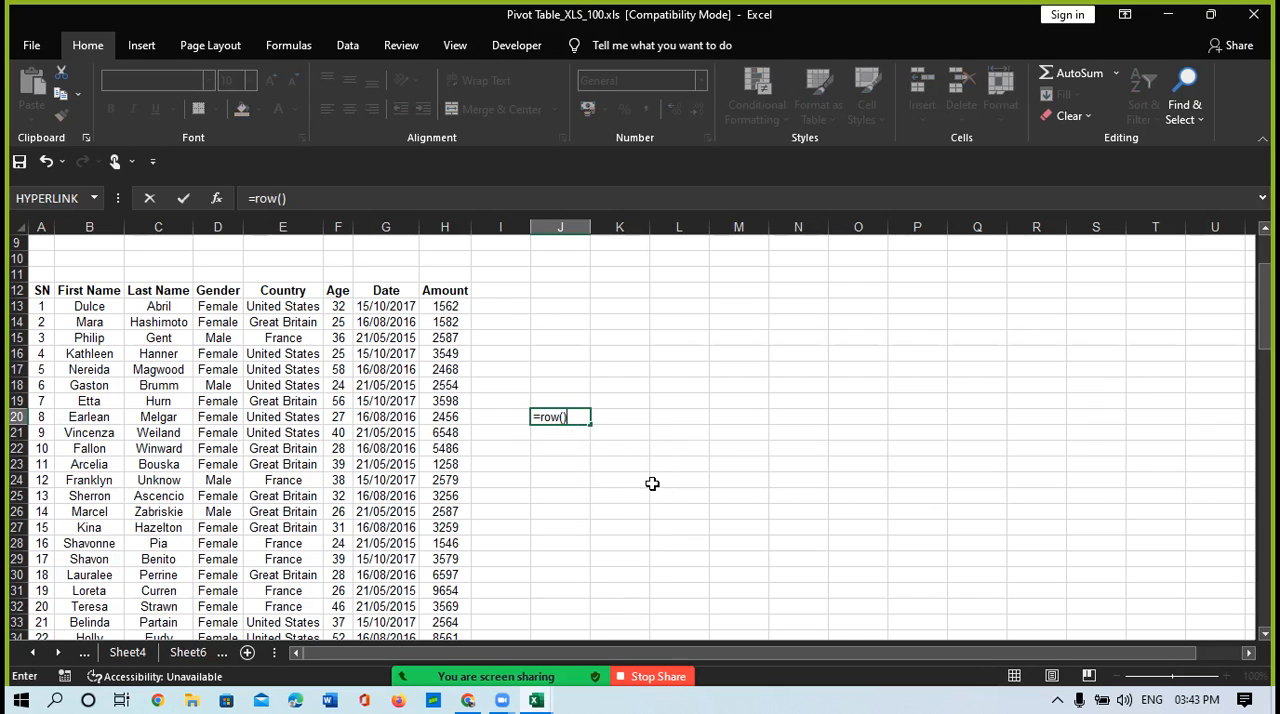
{"action": "key", "text": "Return"}
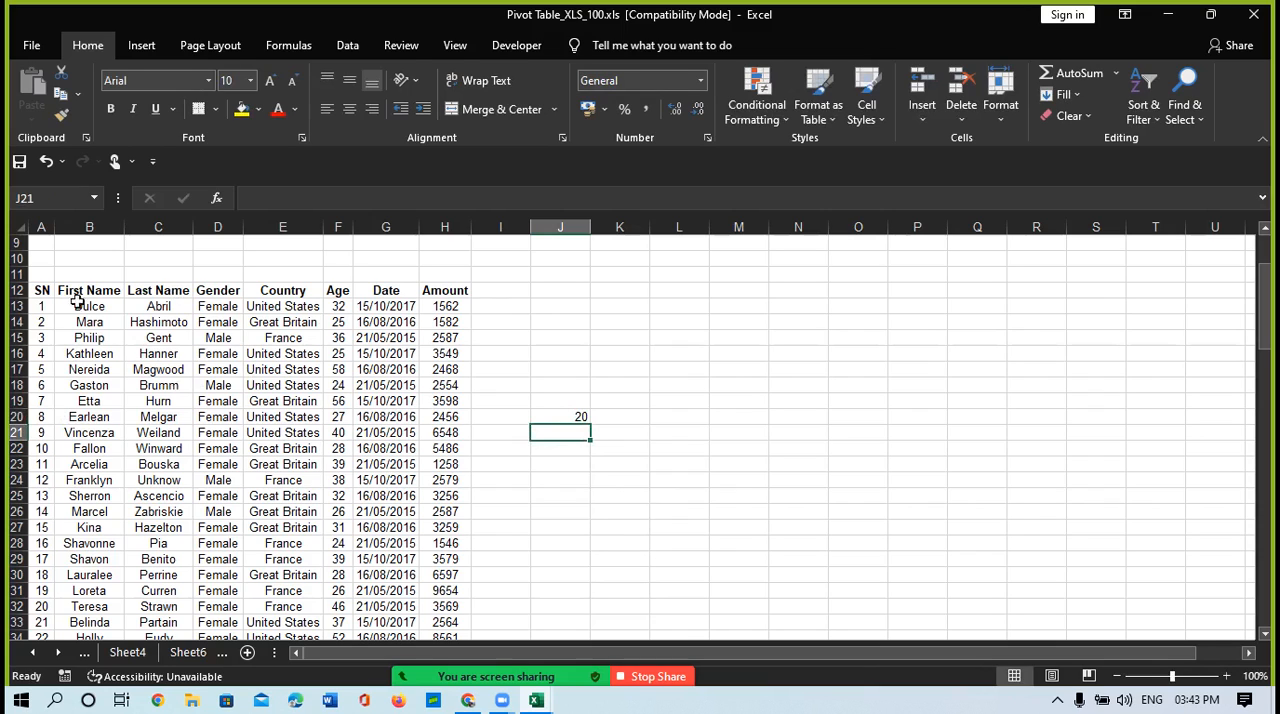
{"action": "left_click", "coordinate": [43, 291]}
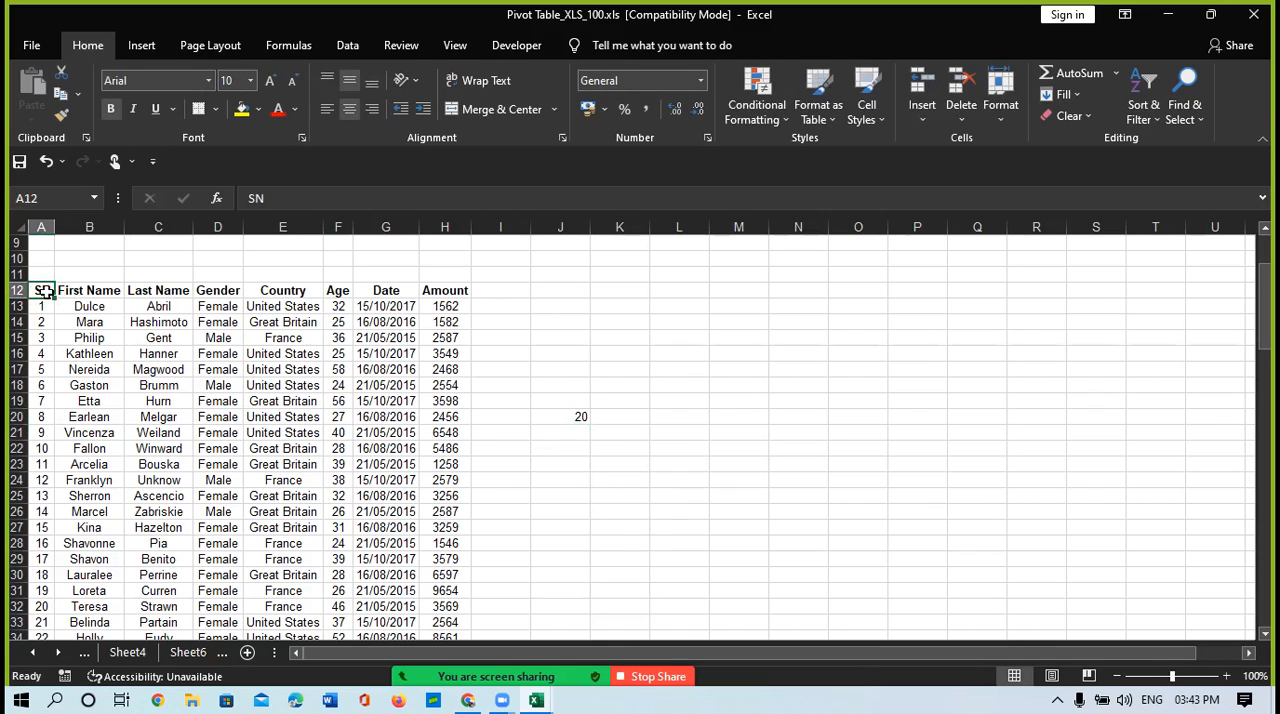
Step: Select the SN column from its header in A12 down to serial number 8 to count the rows
{"action": "key", "text": "shift+Down"}
{"action": "key", "text": "shift+Down"}
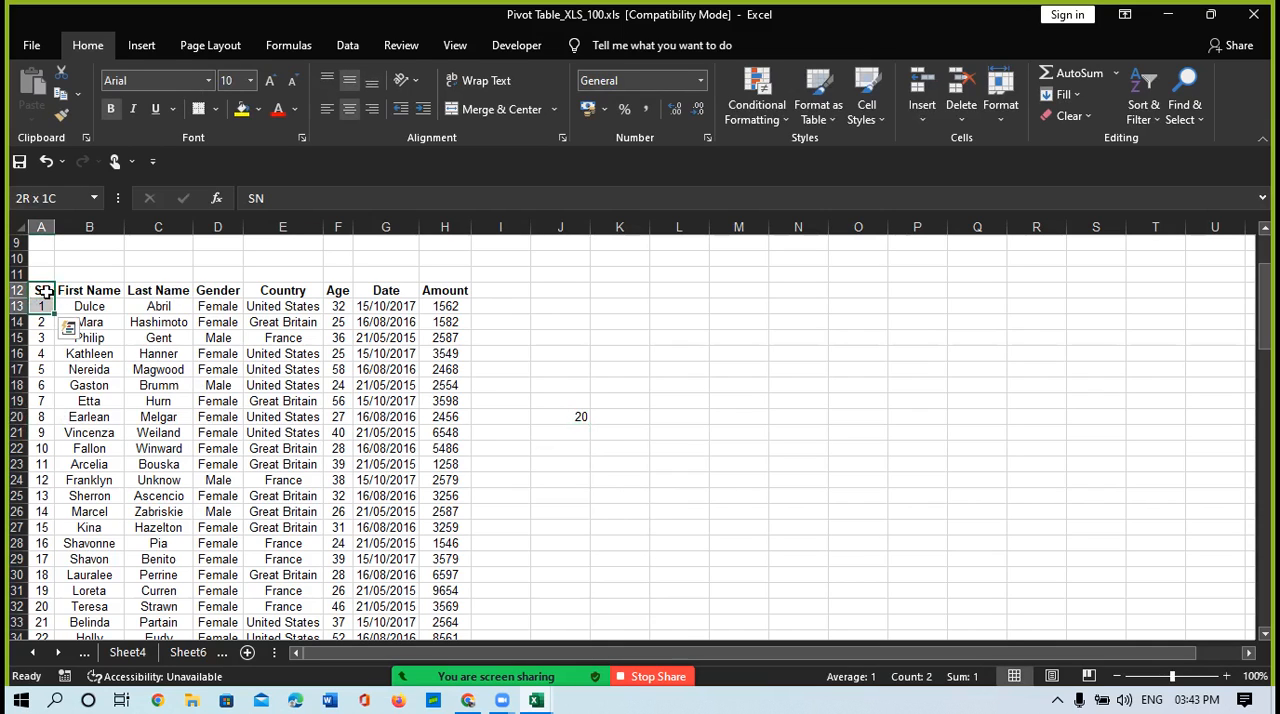
{"action": "key", "text": "shift+Down"}
{"action": "key", "text": "shift+Down"}
{"action": "key", "text": "shift+Down"}
{"action": "key", "text": "shift+Down"}
{"action": "key", "text": "shift+Down"}
{"action": "key", "text": "shift+Down"}
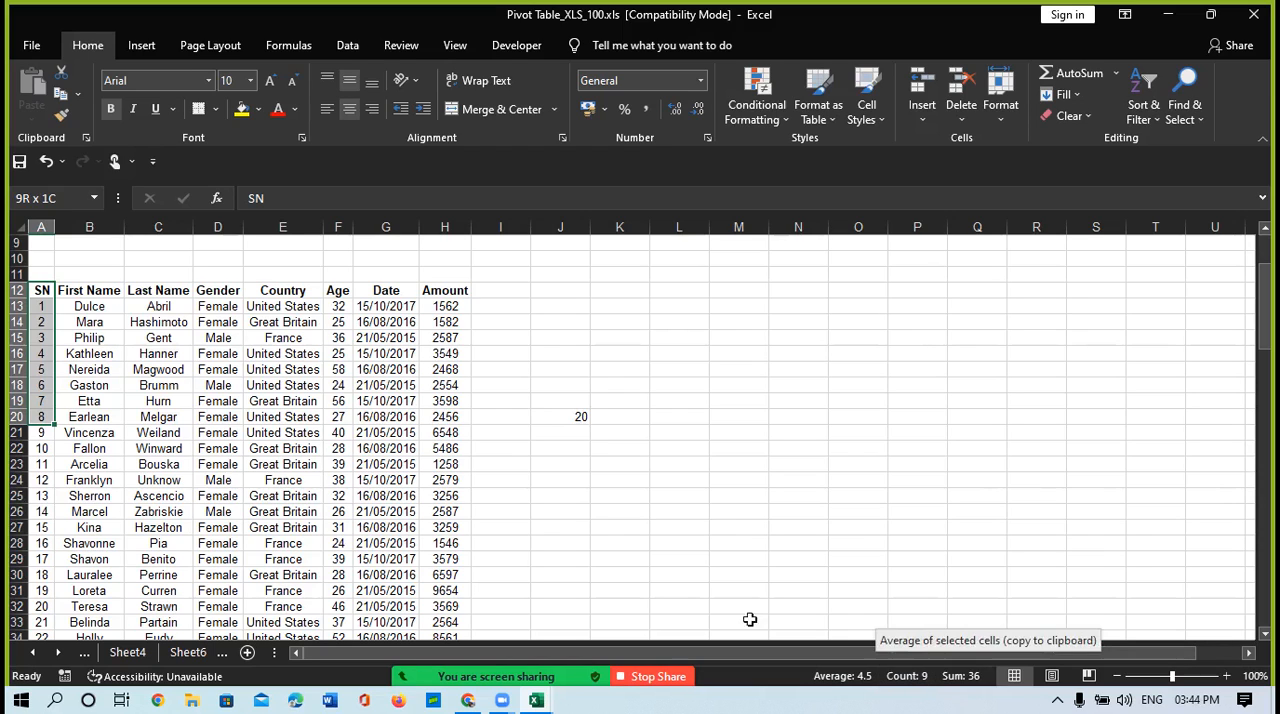
Step: Enter =ROW()-11 in cell K20 and reselect the cell to show its formula
{"action": "left_click", "coordinate": [613, 417]}
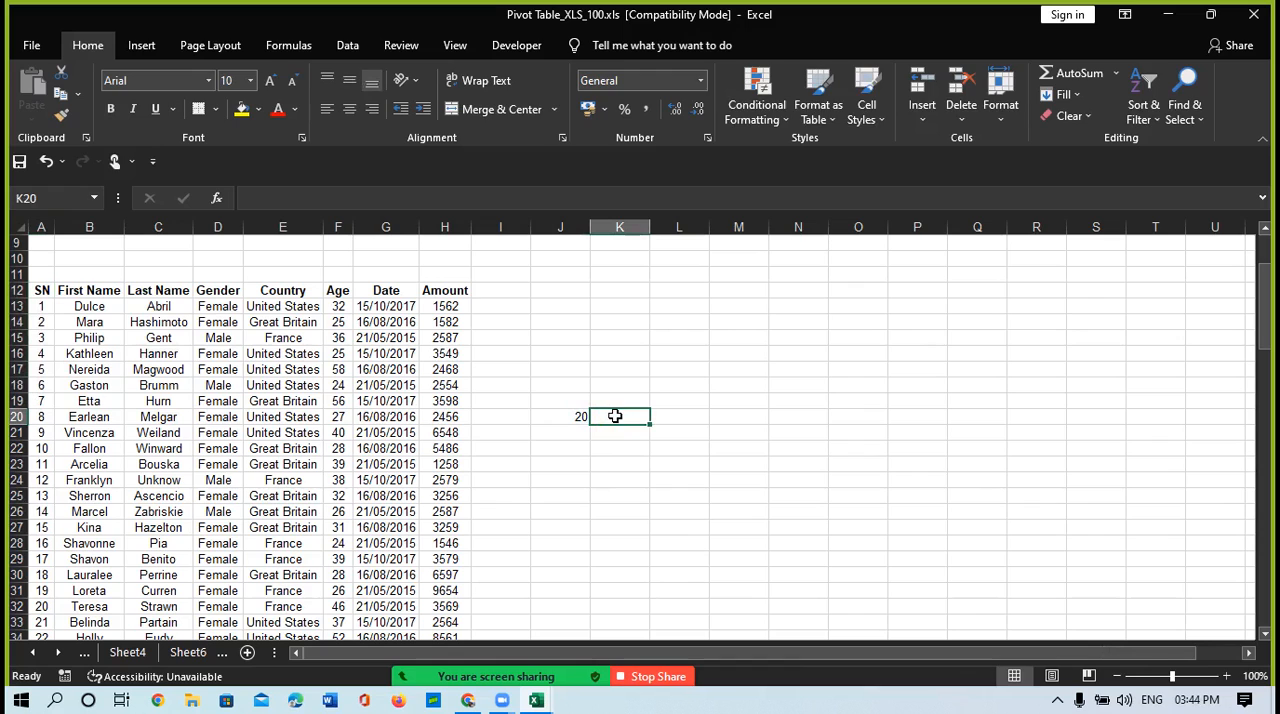
{"action": "type", "text": "="}
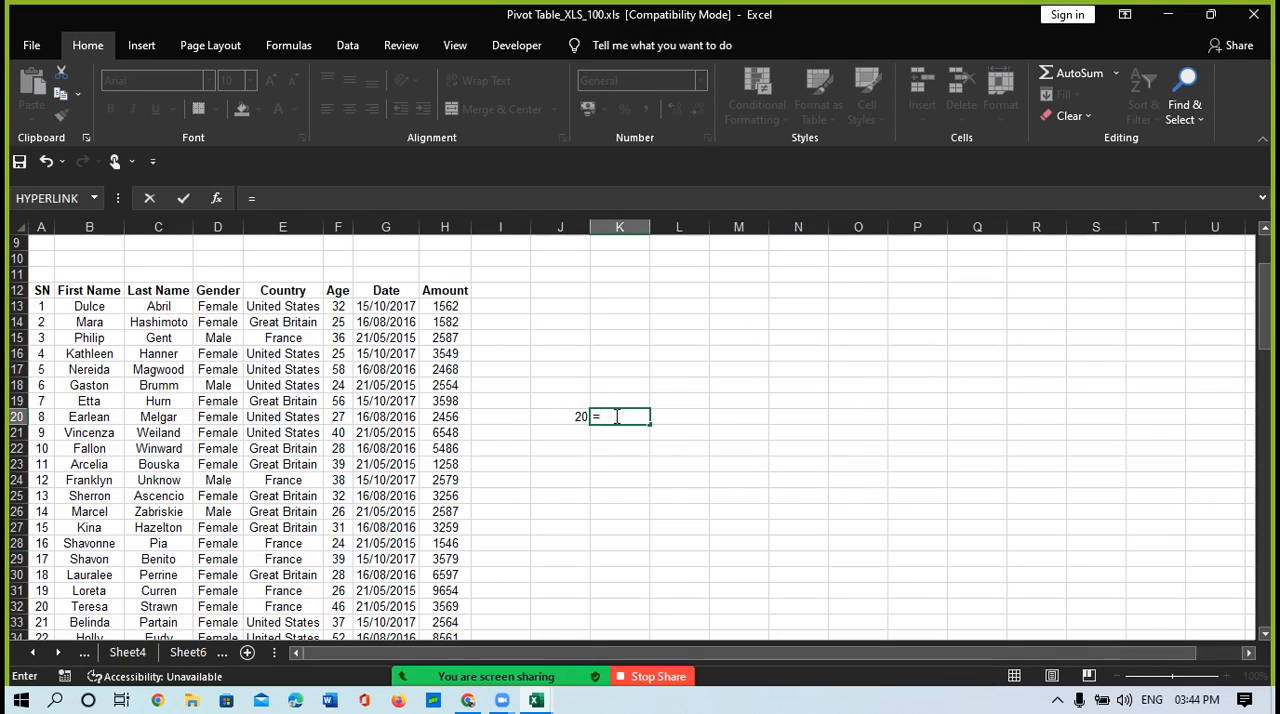
{"action": "type", "text": "row()"}
{"action": "scroll", "coordinate": [45, 273], "scroll_direction": "up", "scroll_amount": 2}
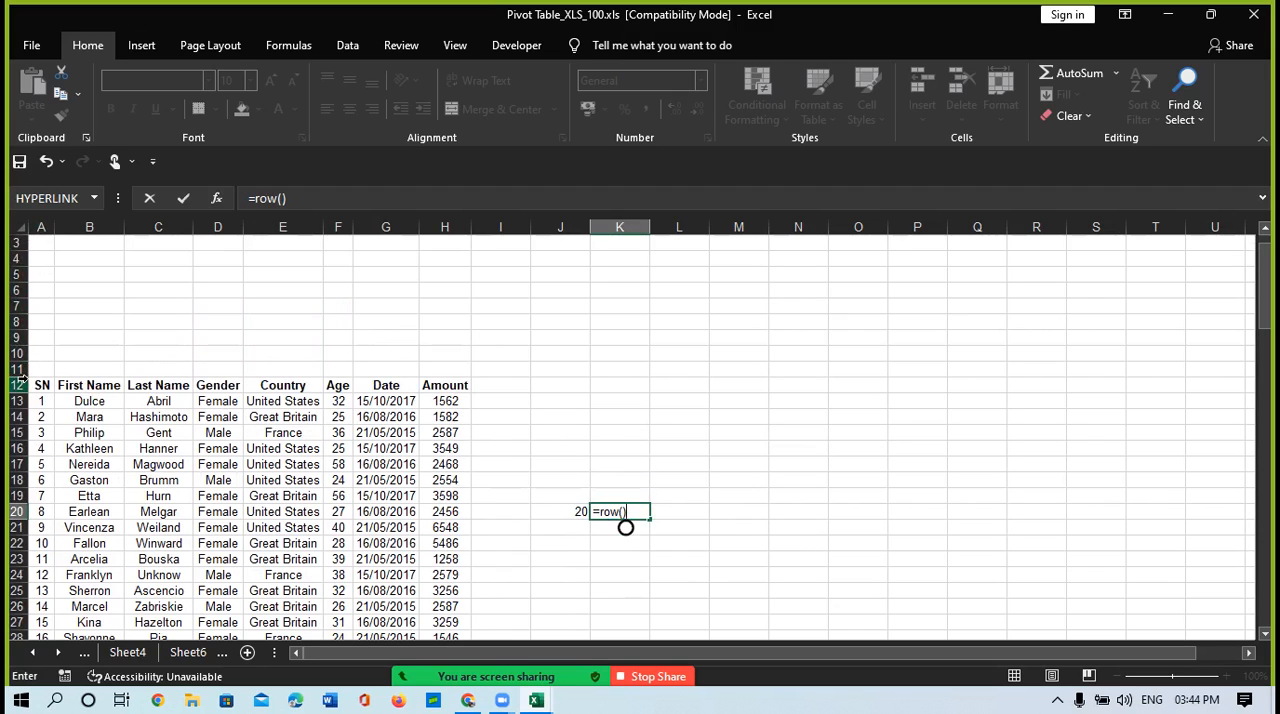
{"action": "type", "text": "-"}
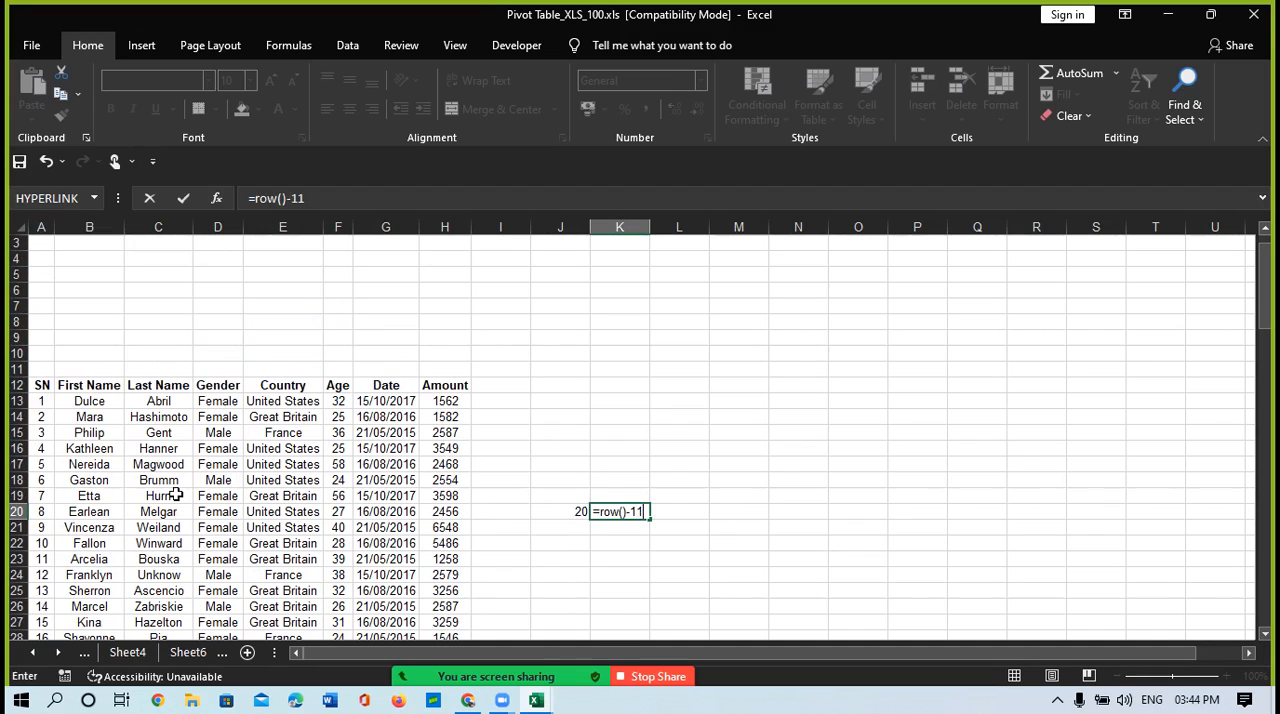
{"action": "type", "text": "11"}
{"action": "key", "text": "Return"}
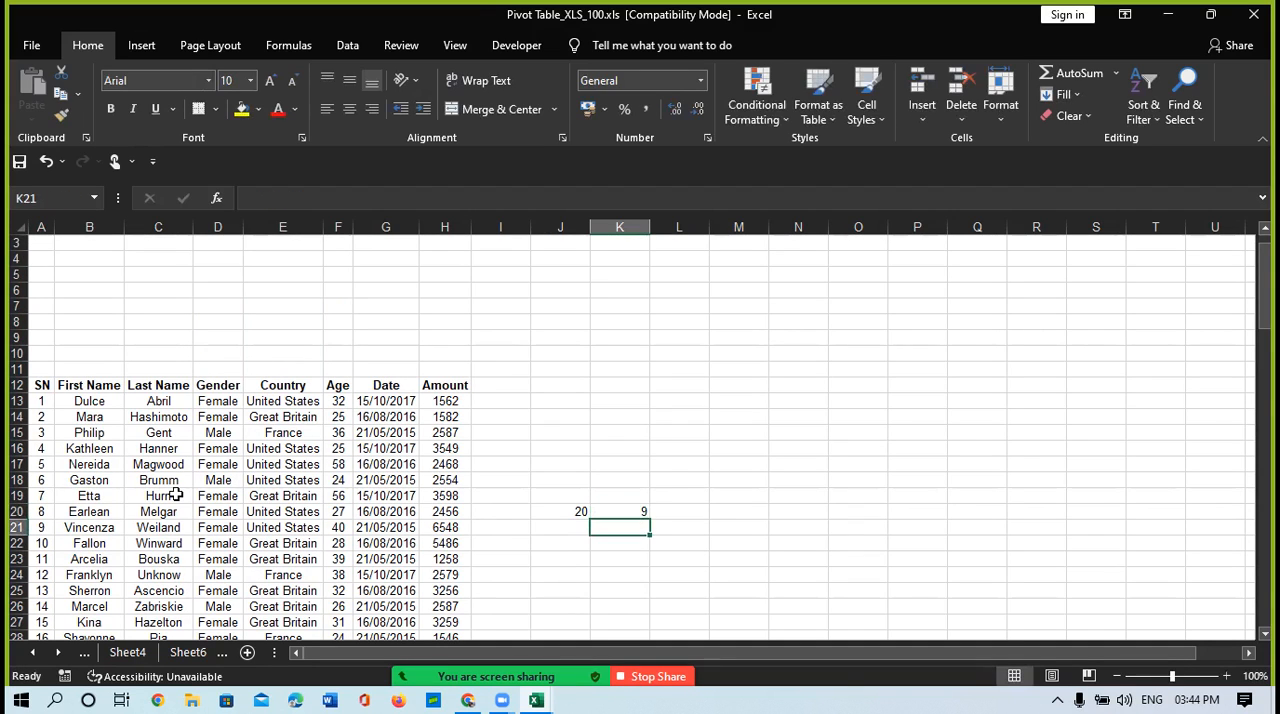
{"action": "left_click", "coordinate": [620, 511]}
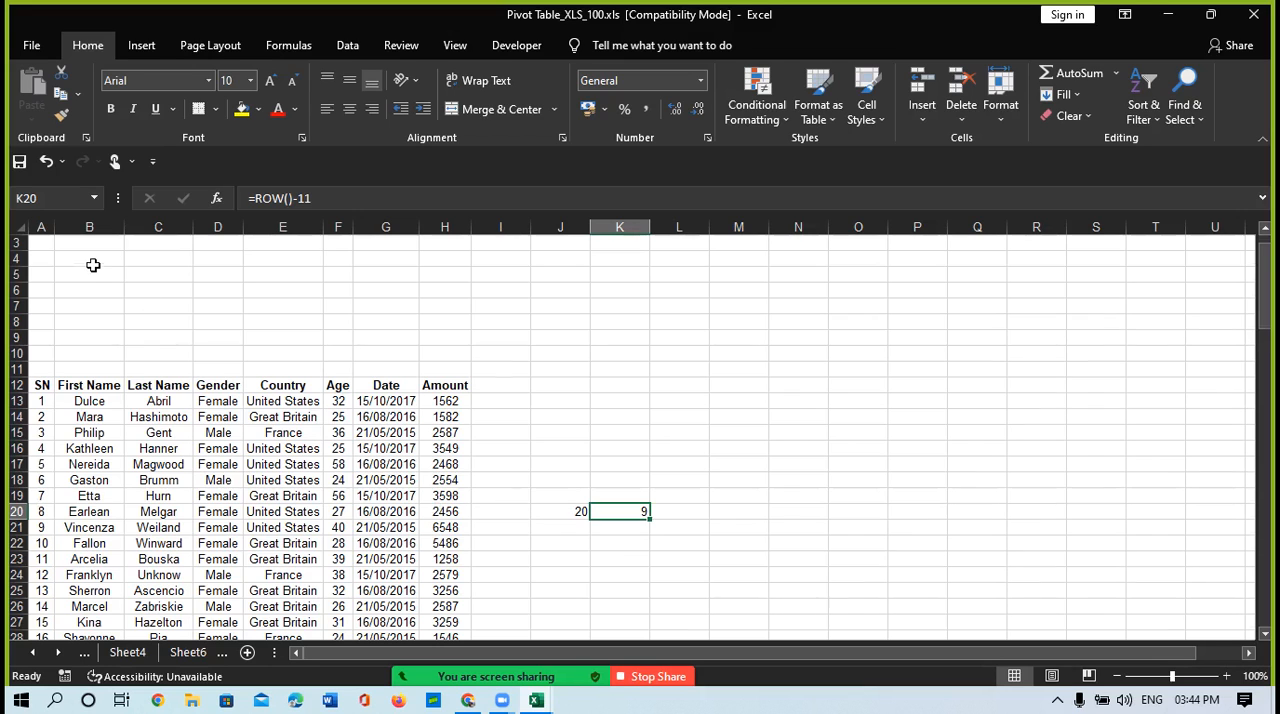
Step: Merge and center the blank range A1:H9 above the table and enter HLOOKUP as its title
{"action": "scroll", "coordinate": [93, 265], "scroll_direction": "up", "scroll_amount": 1}
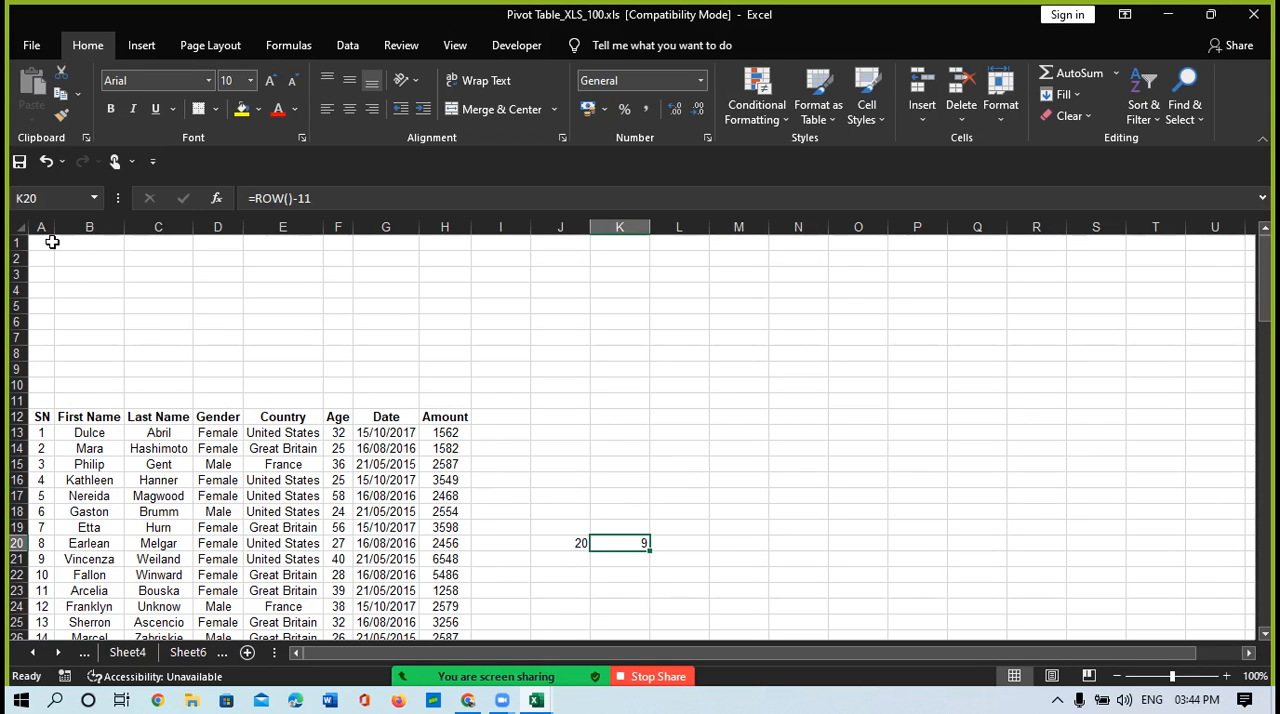
{"action": "left_click_drag", "start_coordinate": [52, 243], "coordinate": [437, 380]}
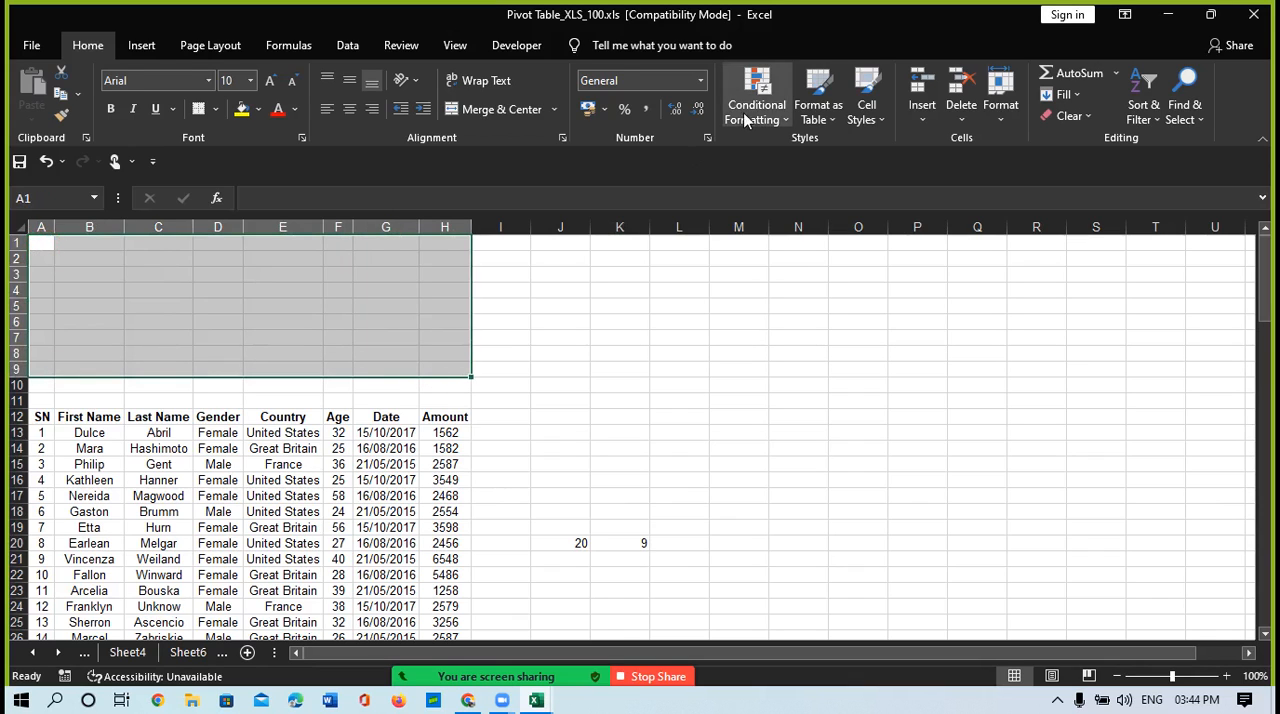
{"action": "left_click", "coordinate": [500, 110]}
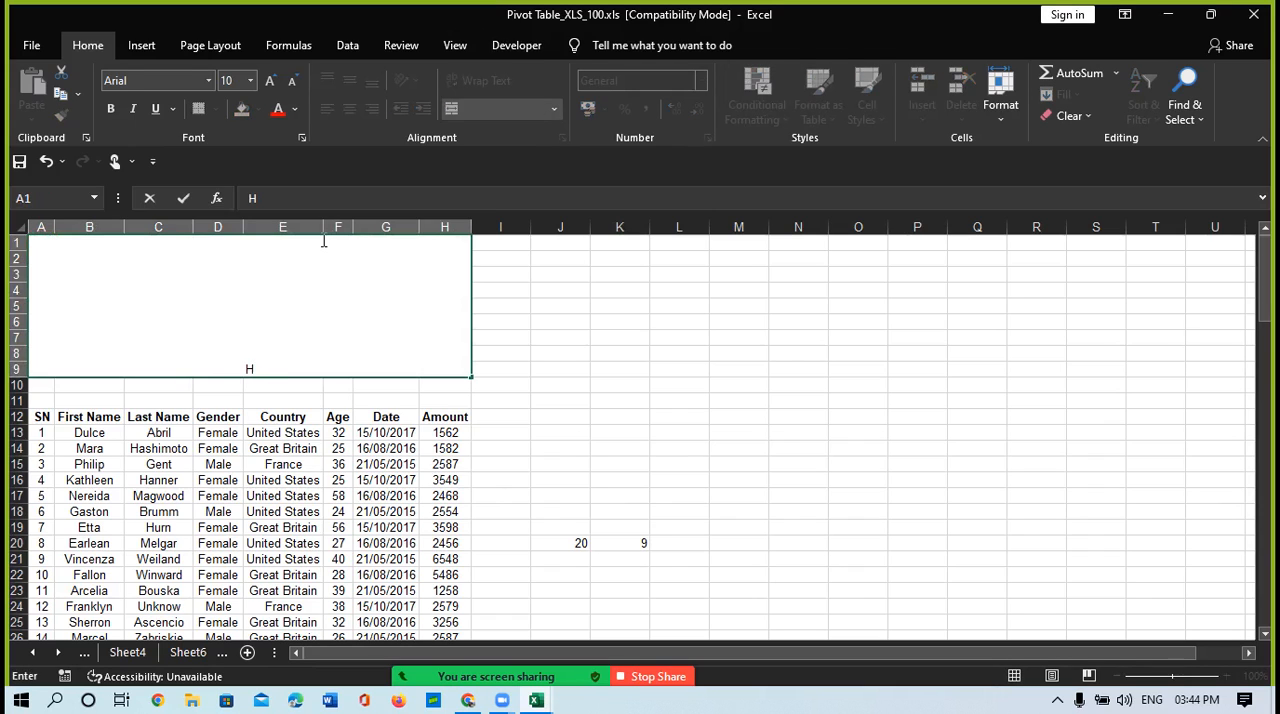
{"action": "type", "text": "OOKUP"}
{"action": "key", "text": "ctrl+Return"}
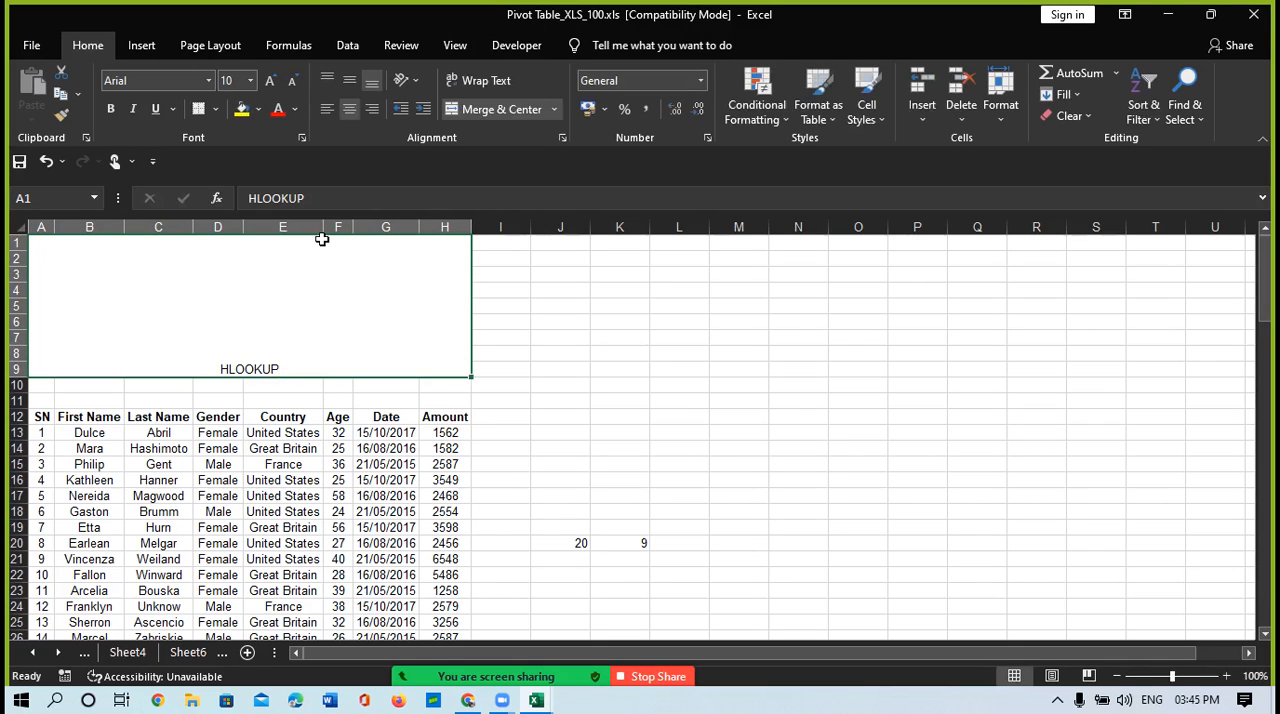
Step: Format the HLOOKUP title with font size 72, red text and a yellow fill
{"action": "left_click", "coordinate": [271, 80]}
{"action": "left_click", "coordinate": [271, 80]}
{"action": "left_click", "coordinate": [271, 80]}
{"action": "left_click", "coordinate": [271, 80]}
{"action": "left_click", "coordinate": [272, 81]}
{"action": "left_click", "coordinate": [272, 81]}
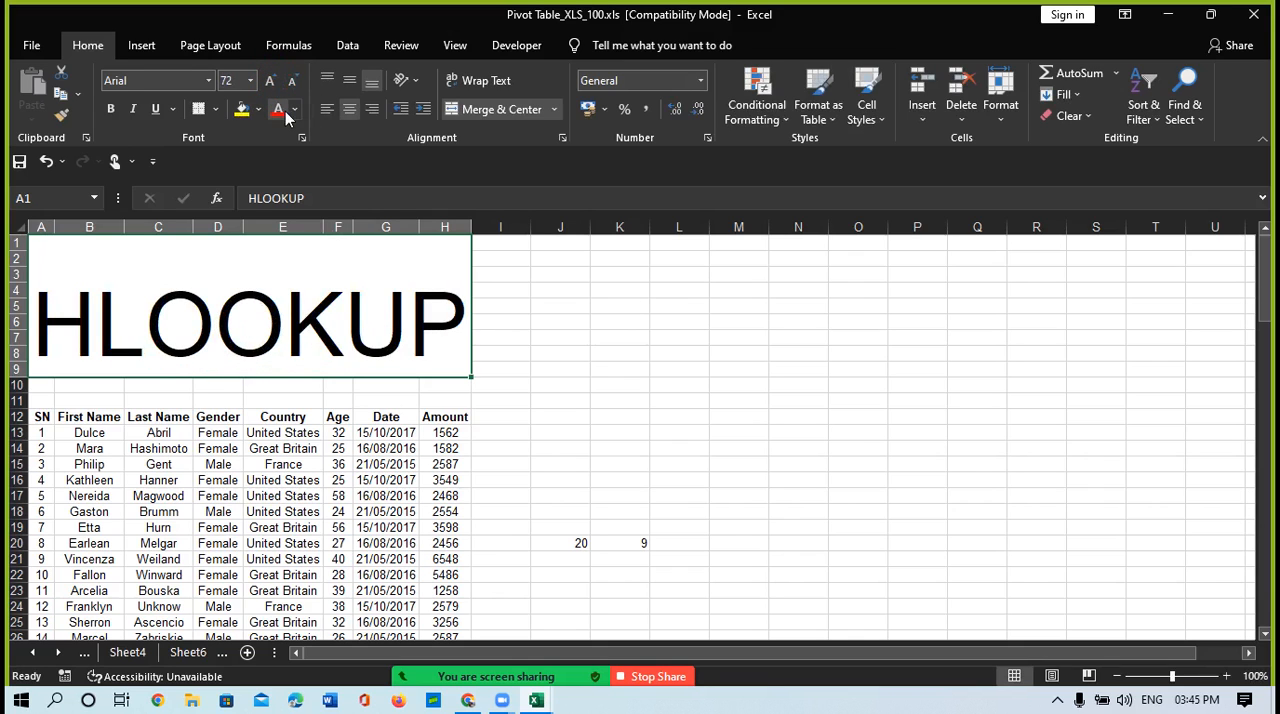
{"action": "left_click", "coordinate": [284, 111]}
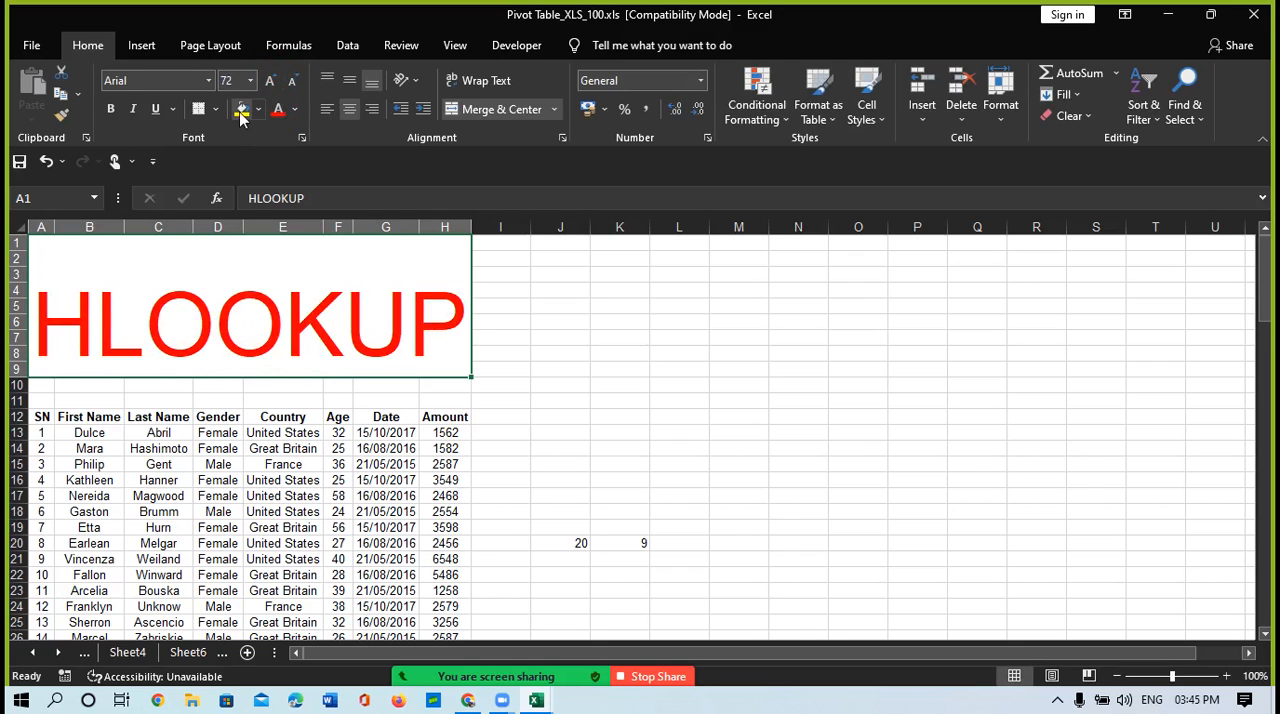
{"action": "left_click", "coordinate": [240, 112]}
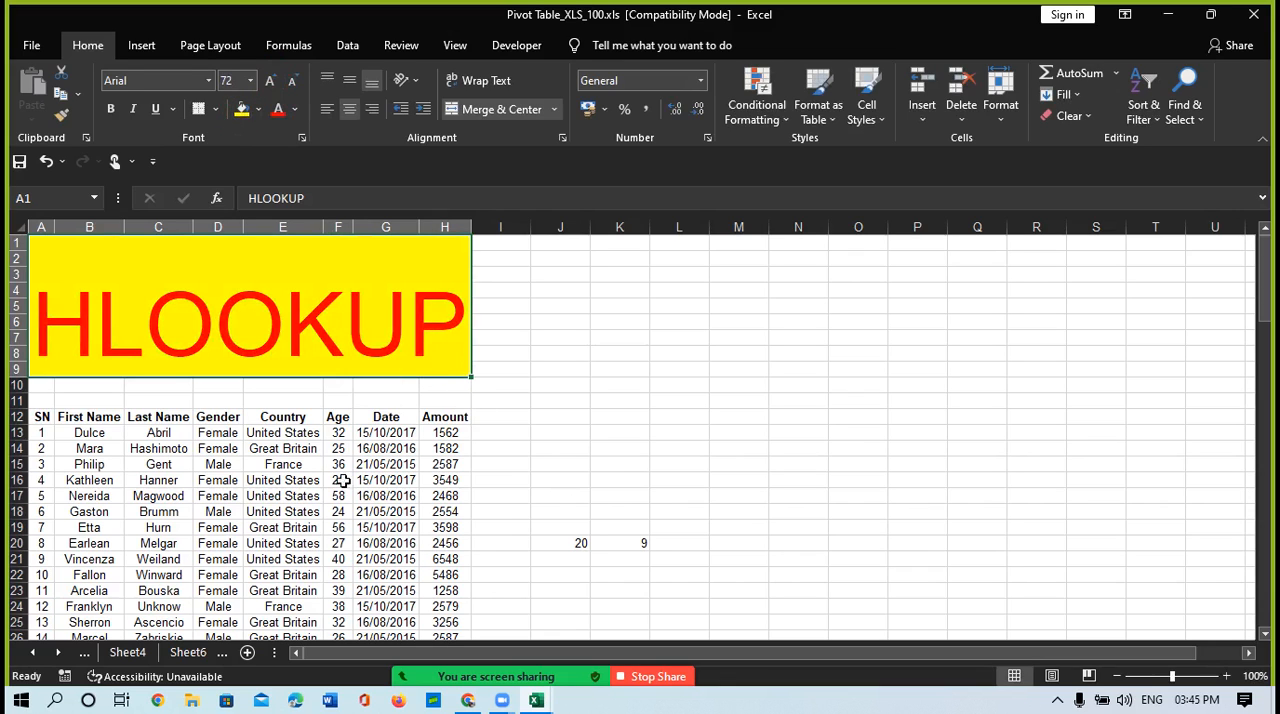
Step: Review the K20 formula and the row 20 record, and select B12:B20 in the First Name column to count its rows
{"action": "left_click", "coordinate": [619, 543]}
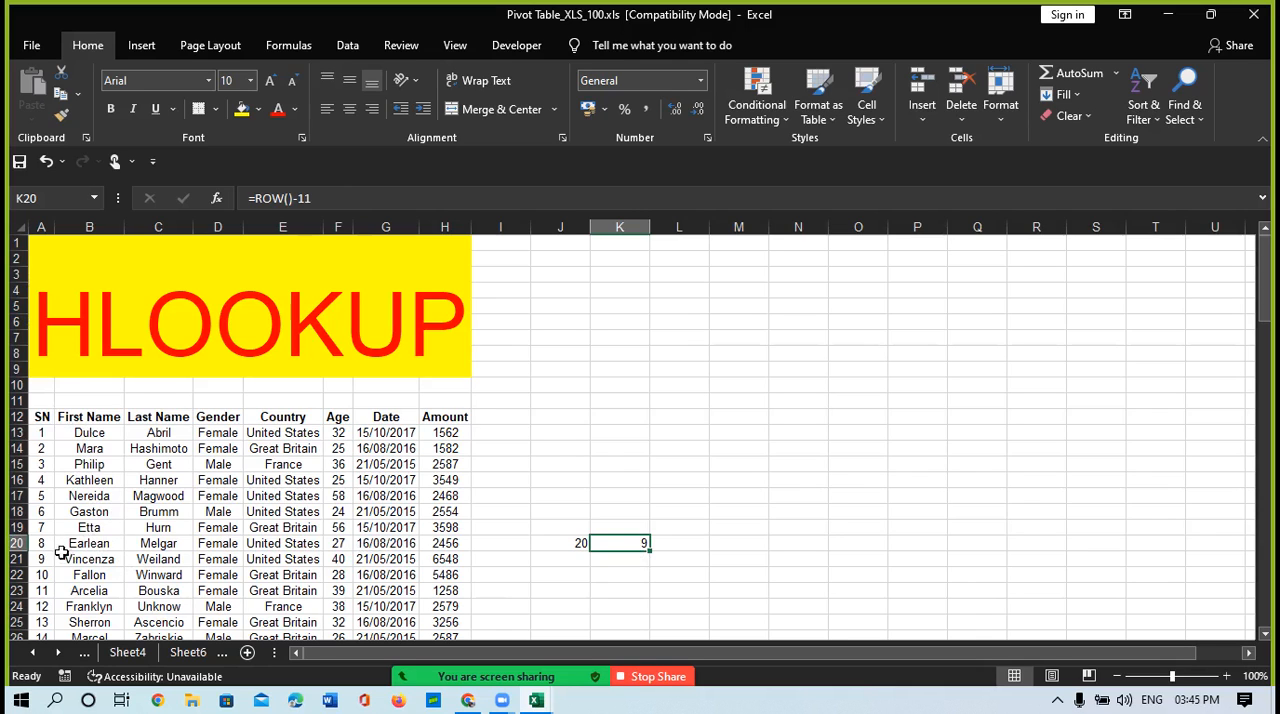
{"action": "left_click", "coordinate": [158, 544]}
{"action": "key", "text": "Right"}
{"action": "key", "text": "Left"}
{"action": "key", "text": "Left"}
{"action": "key", "text": "Left"}
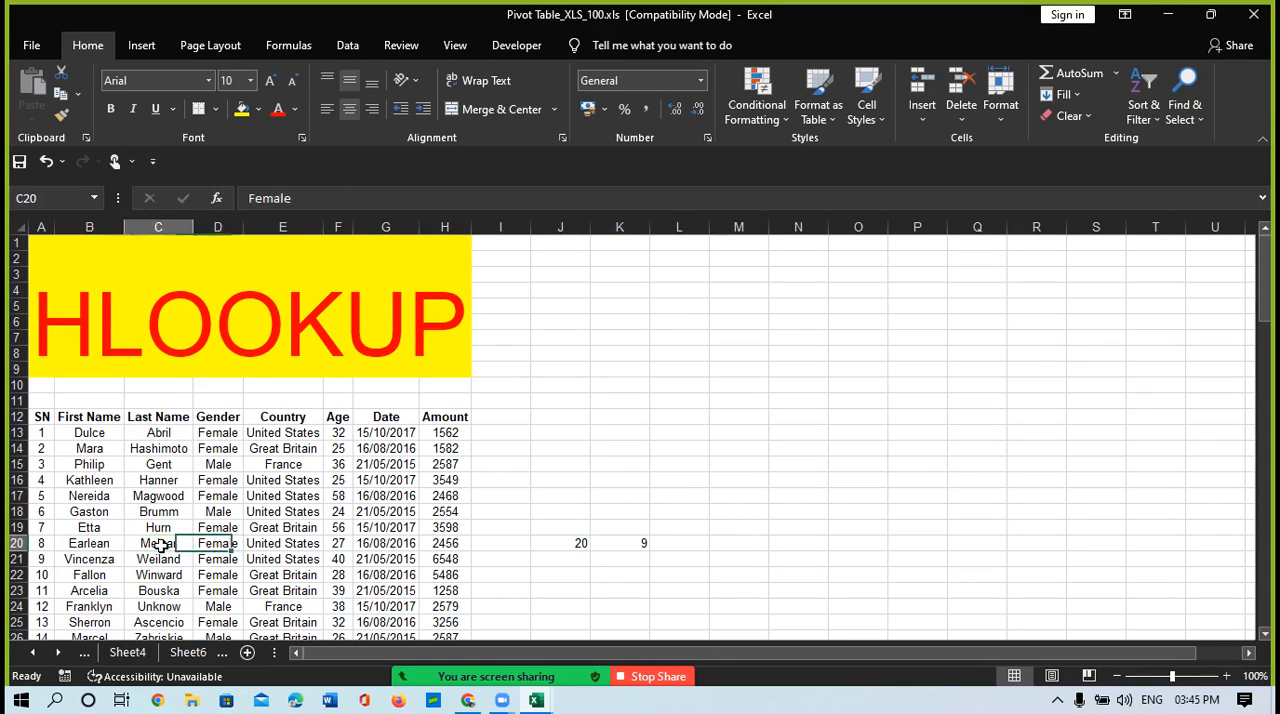
{"action": "key", "text": "Right"}
{"action": "key", "text": "Right"}
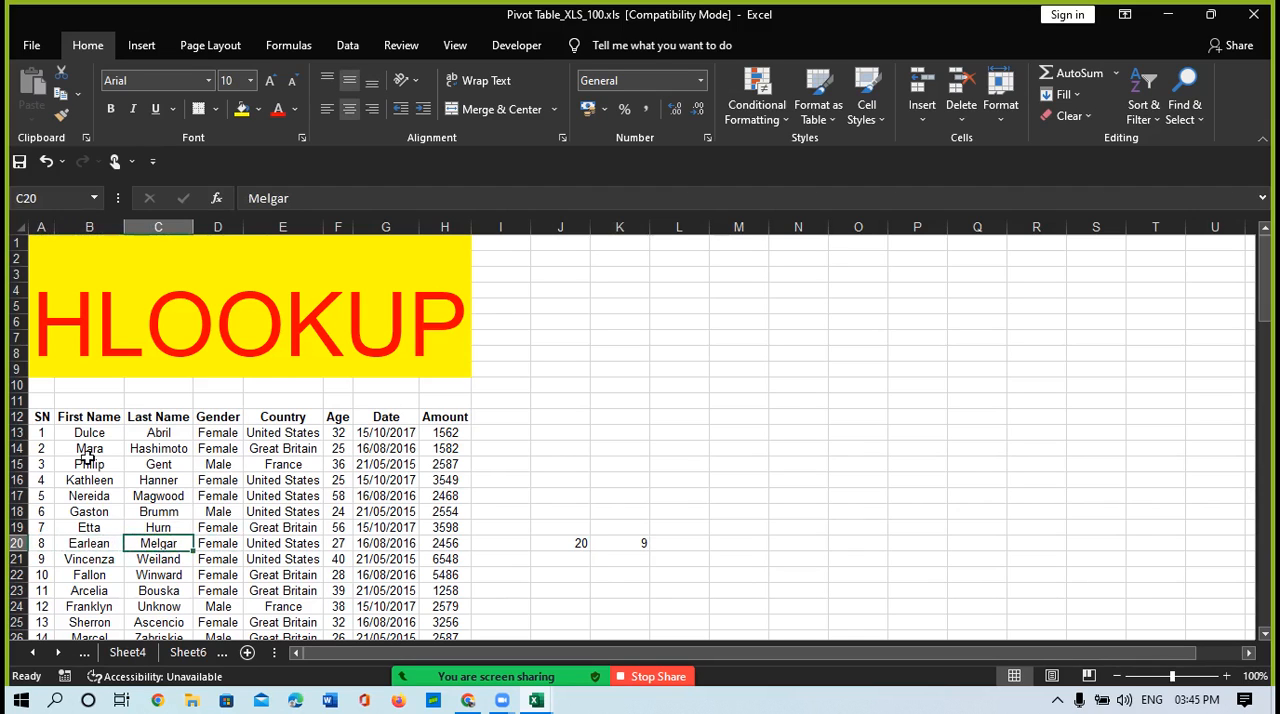
{"action": "left_click_drag", "start_coordinate": [80, 418], "coordinate": [93, 541]}
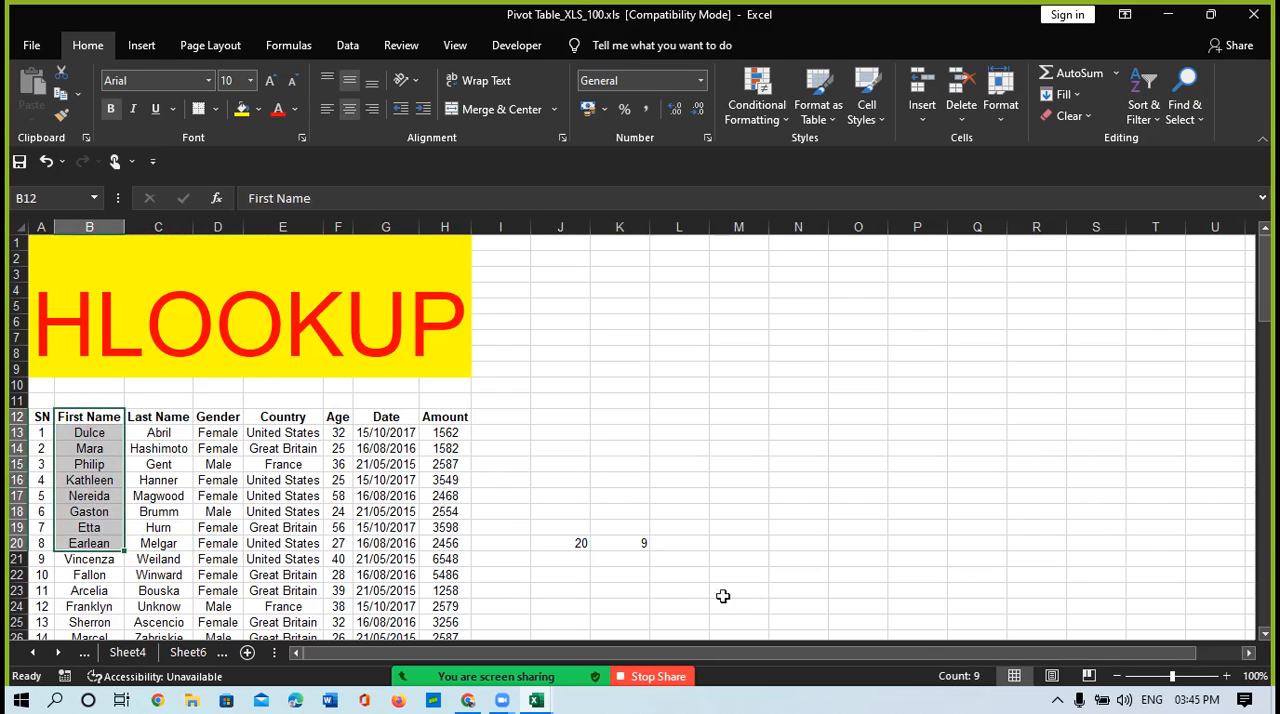
Step: Start an HLOOKUP formula in M20 with "First Name" as the lookup value and A12:H112 as the table array
{"action": "left_click", "coordinate": [755, 542]}
{"action": "type", "text": "="}
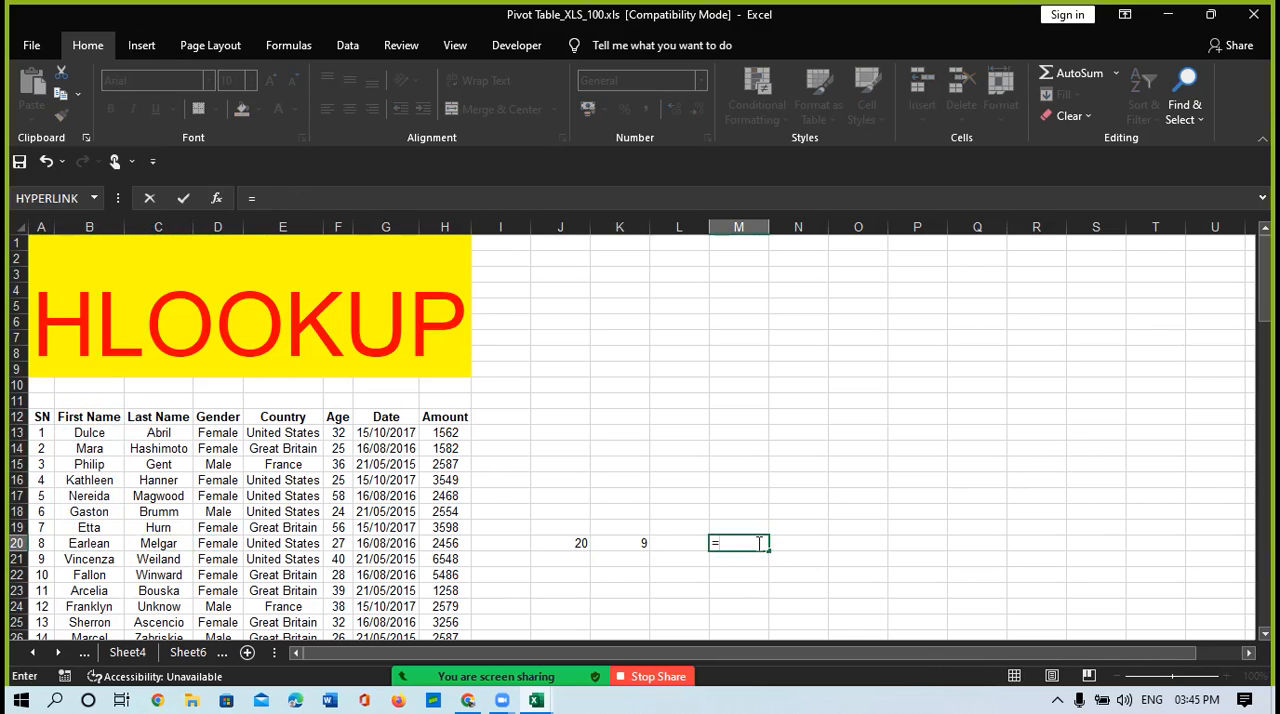
{"action": "type", "text": "hlo"}
{"action": "key", "text": "Tab"}
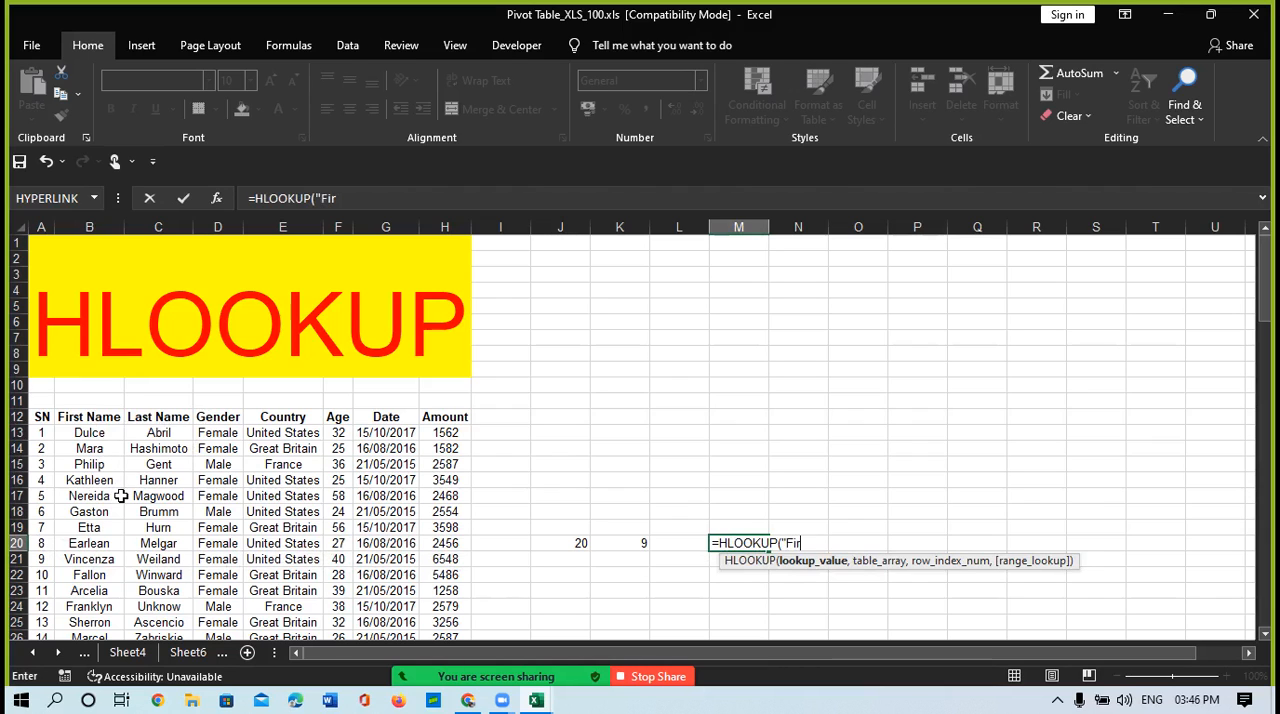
{"action": "type", "text": "Name\","}
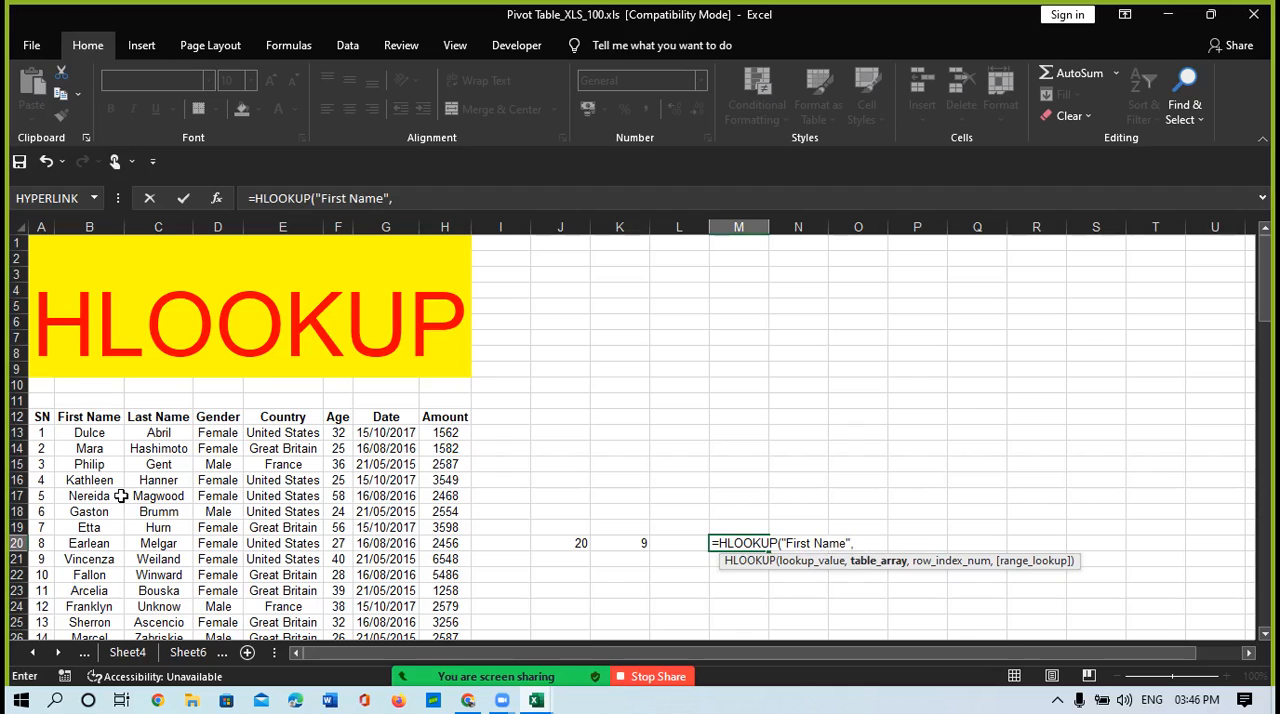
{"action": "left_click", "coordinate": [38, 416]}
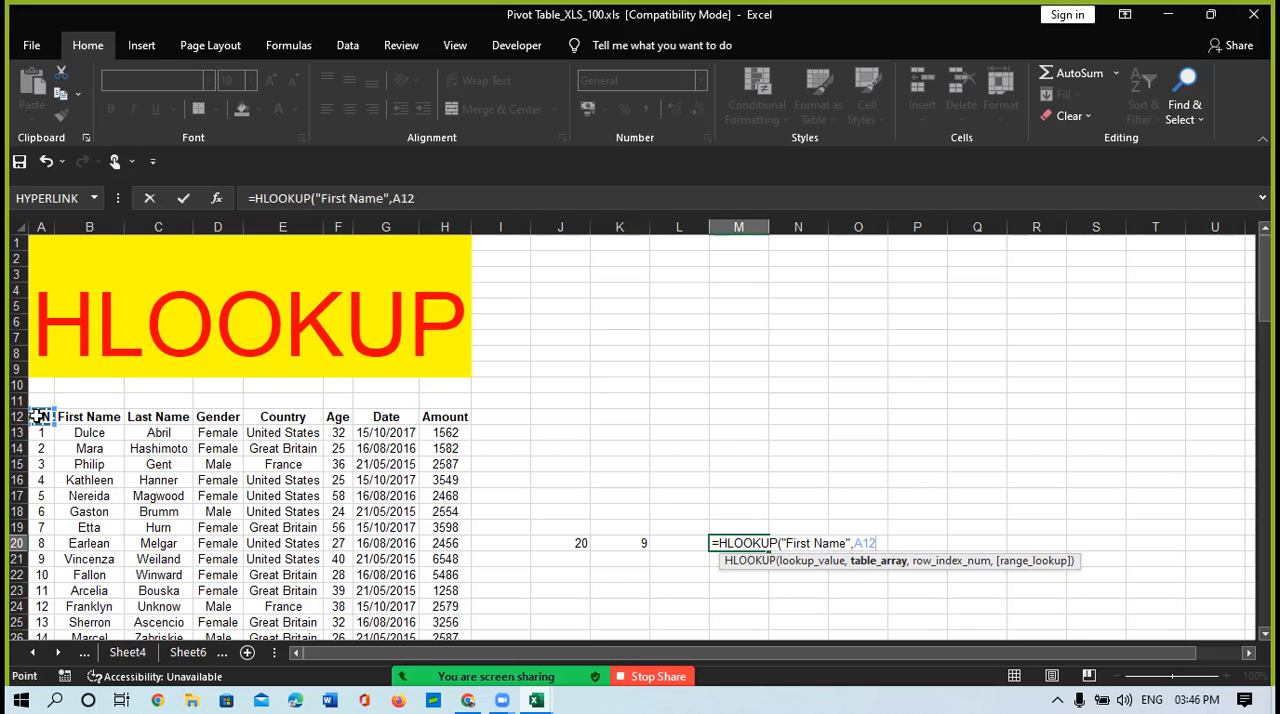
{"action": "key", "text": "ctrl+shift+Right"}
{"action": "key", "text": "ctrl+shift+Down"}
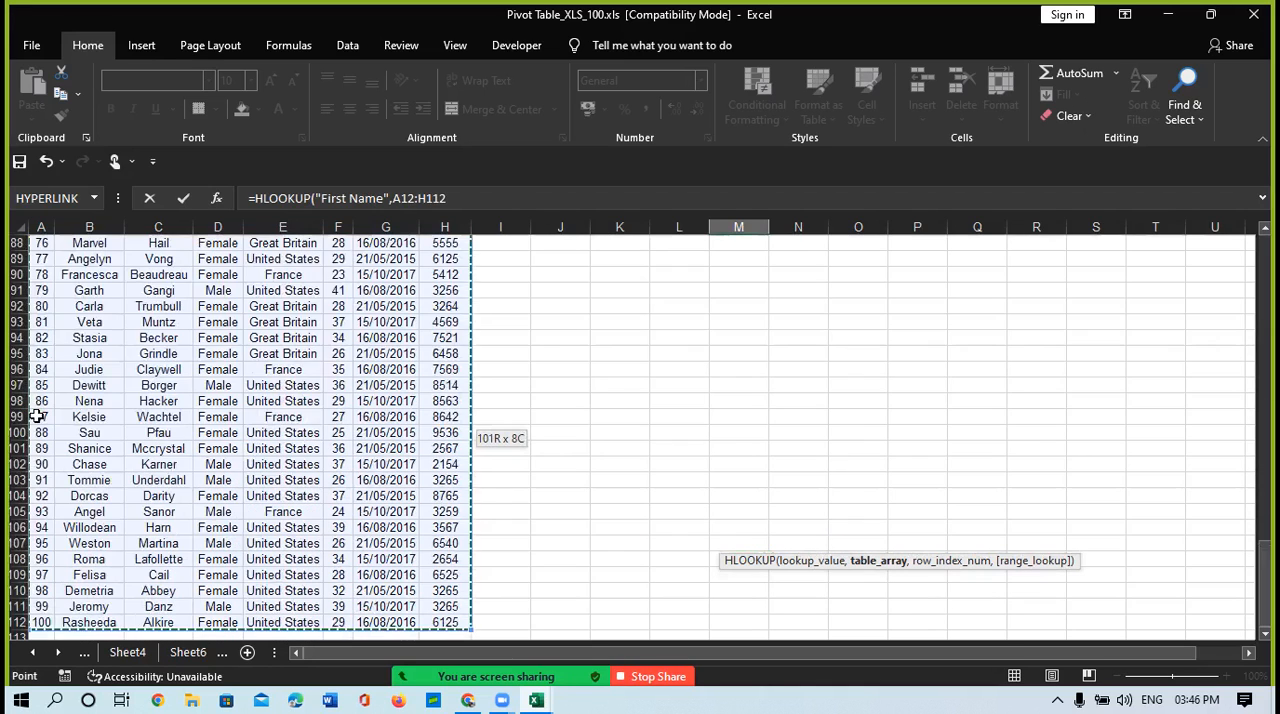
{"action": "type", "text": ","}
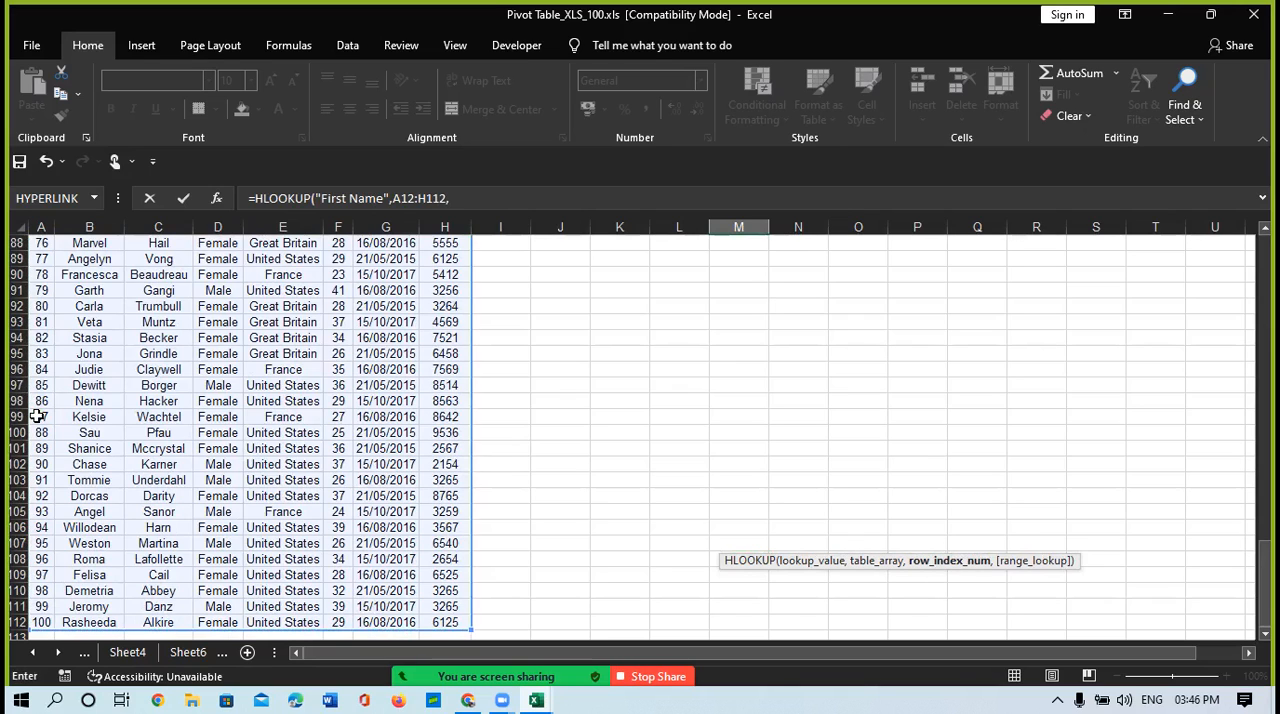
{"action": "type", "text": "rwo"}
{"action": "type", "text": "o"}
Step: Complete the M20 formula with row index 9 and exact match FALSE, and reselect the cell to check it
{"action": "key", "text": "BackSpace"}
{"action": "key", "text": "BackSpace"}
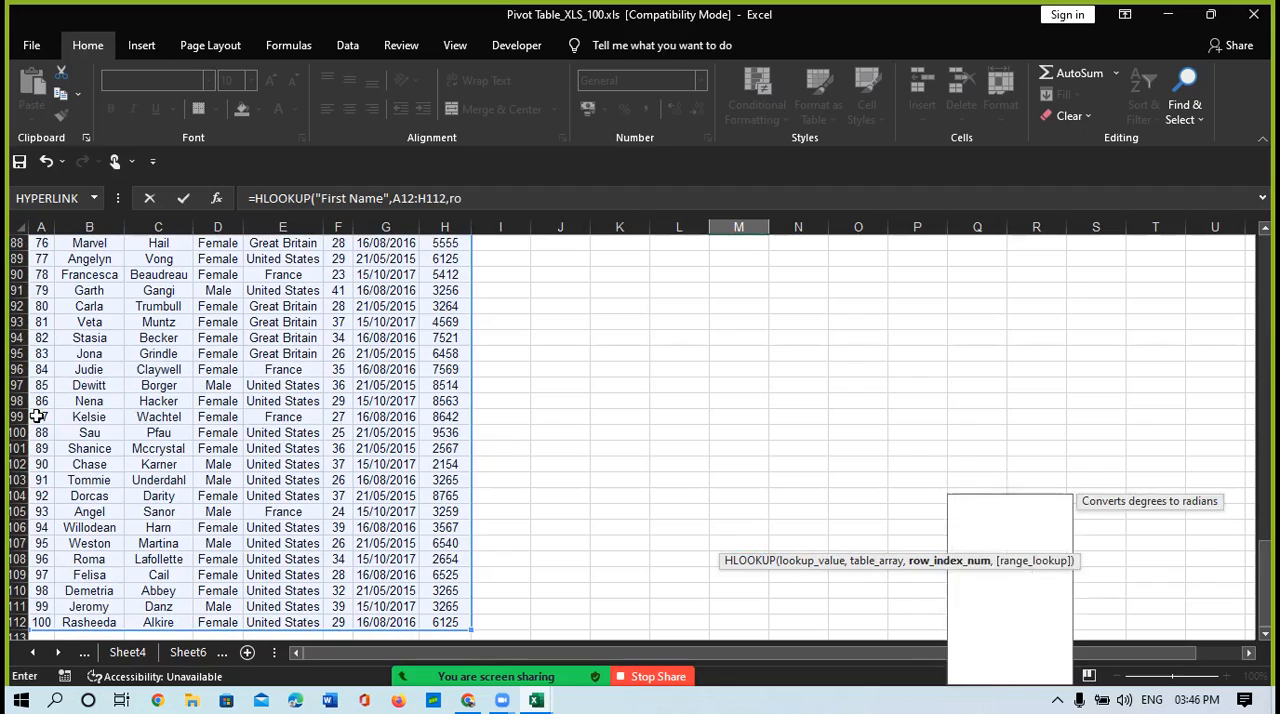
{"action": "type", "text": "ow"}
{"action": "key", "text": "BackSpace"}
{"action": "key", "text": "BackSpace"}
{"action": "key", "text": "BackSpace"}
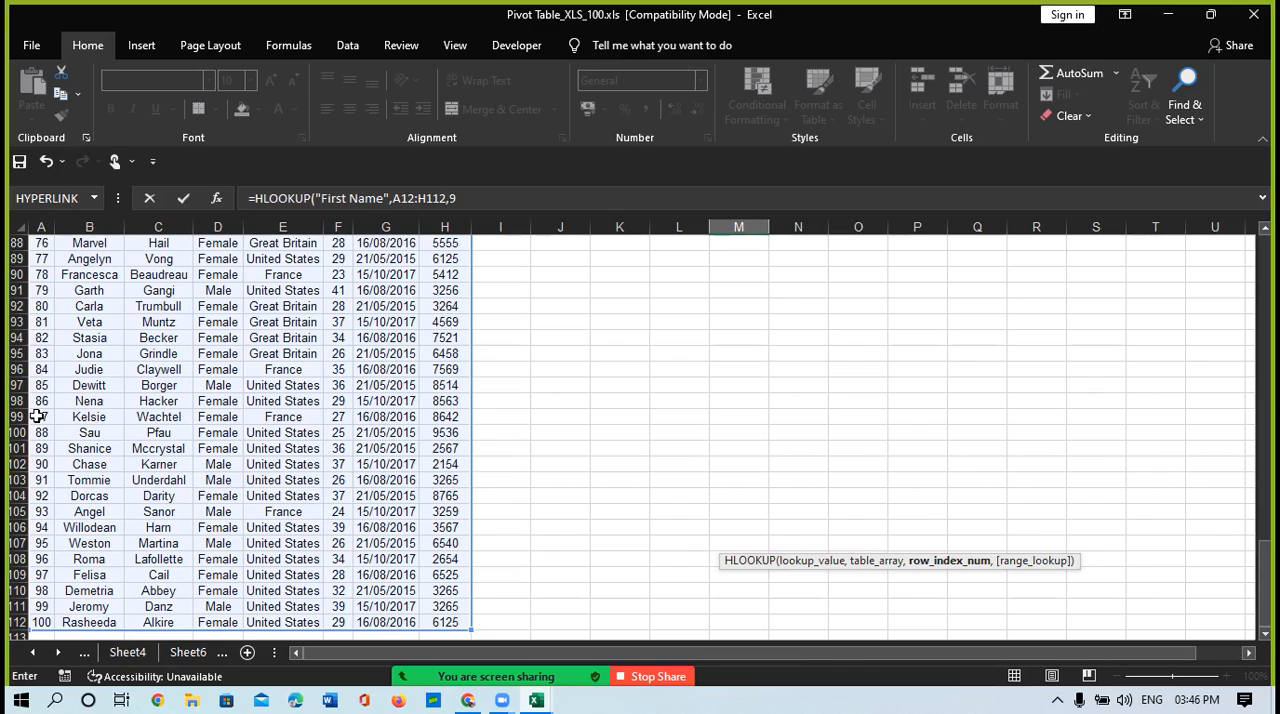
{"action": "type", "text": ","}
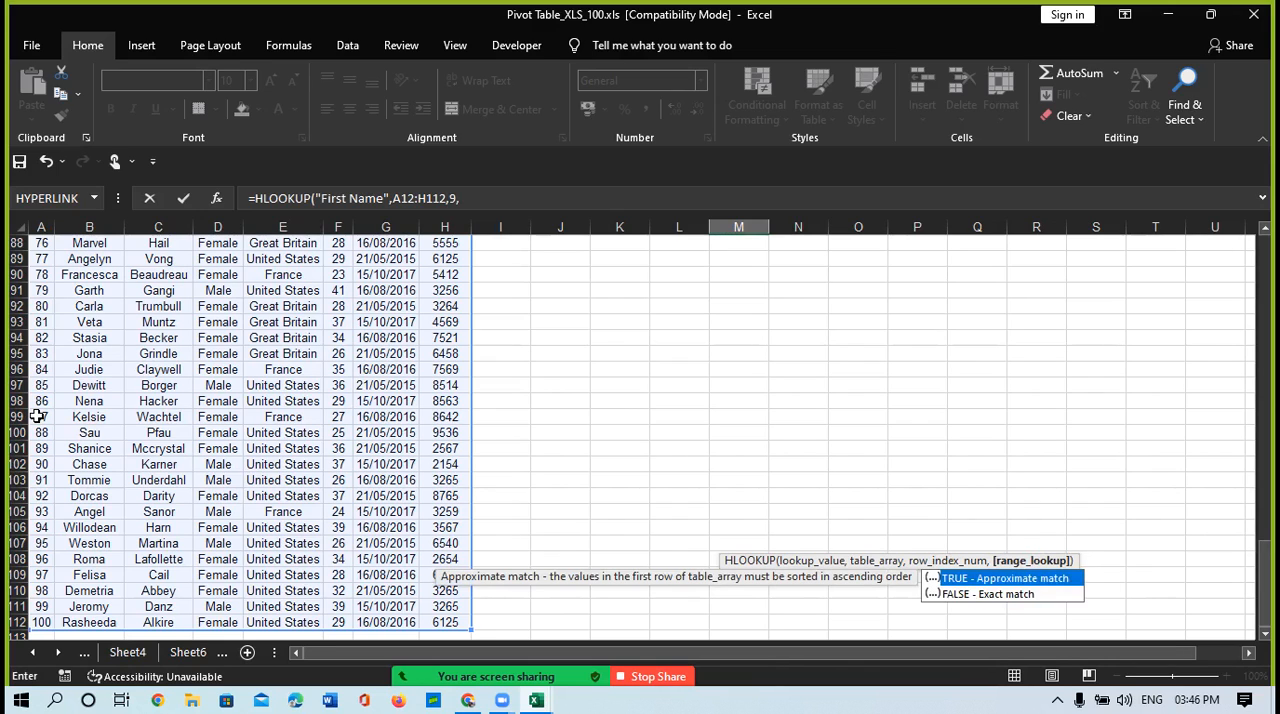
{"action": "key", "text": "Down"}
{"action": "key", "text": "Tab"}
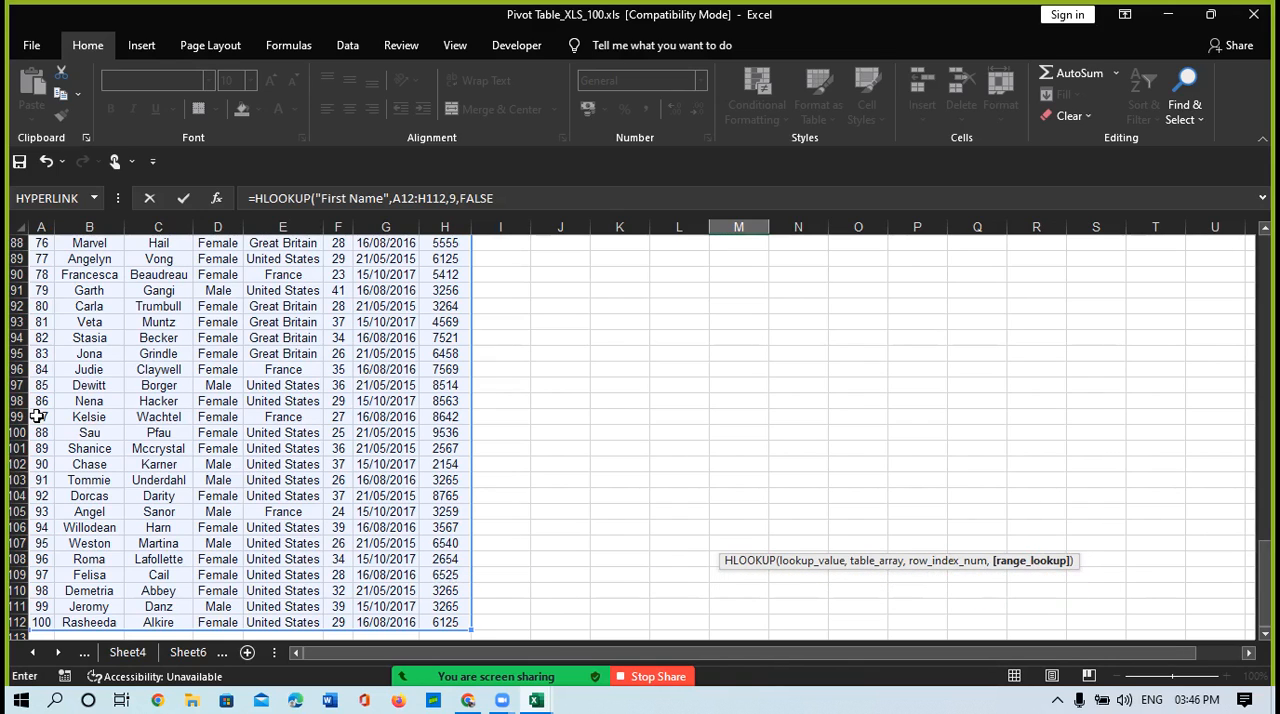
{"action": "type", "text": ")"}
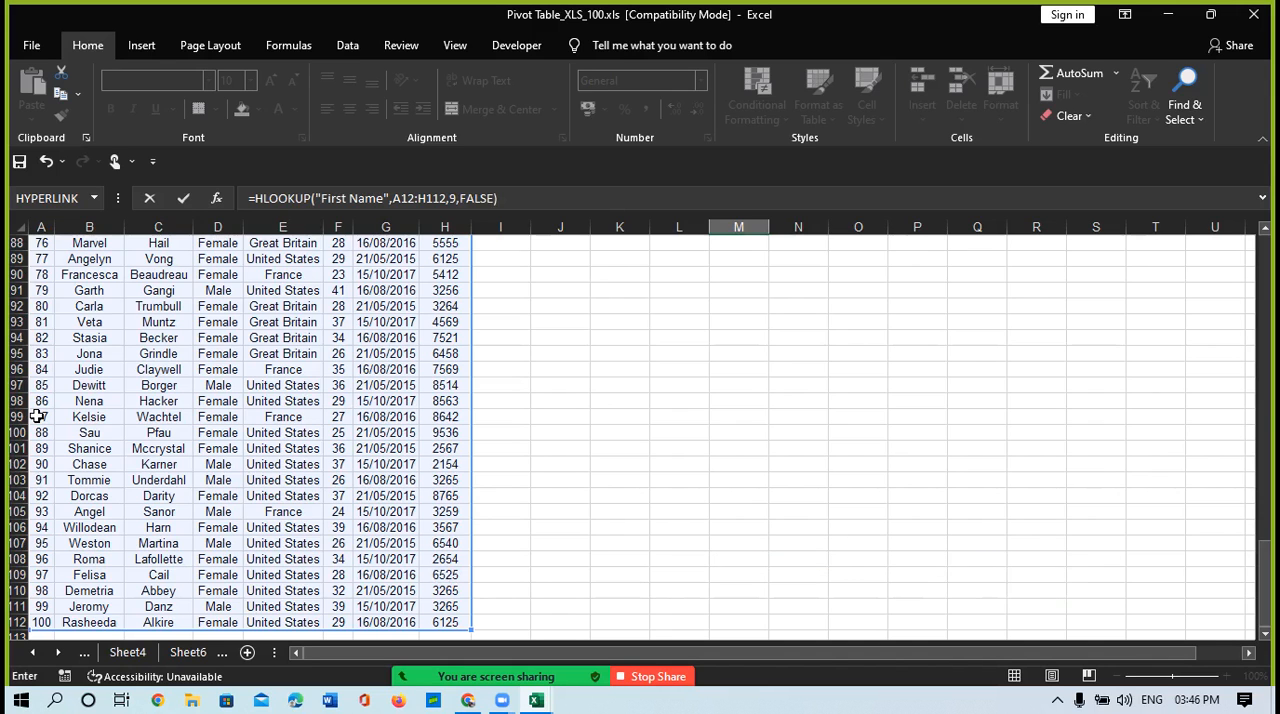
{"action": "key", "text": "Return"}
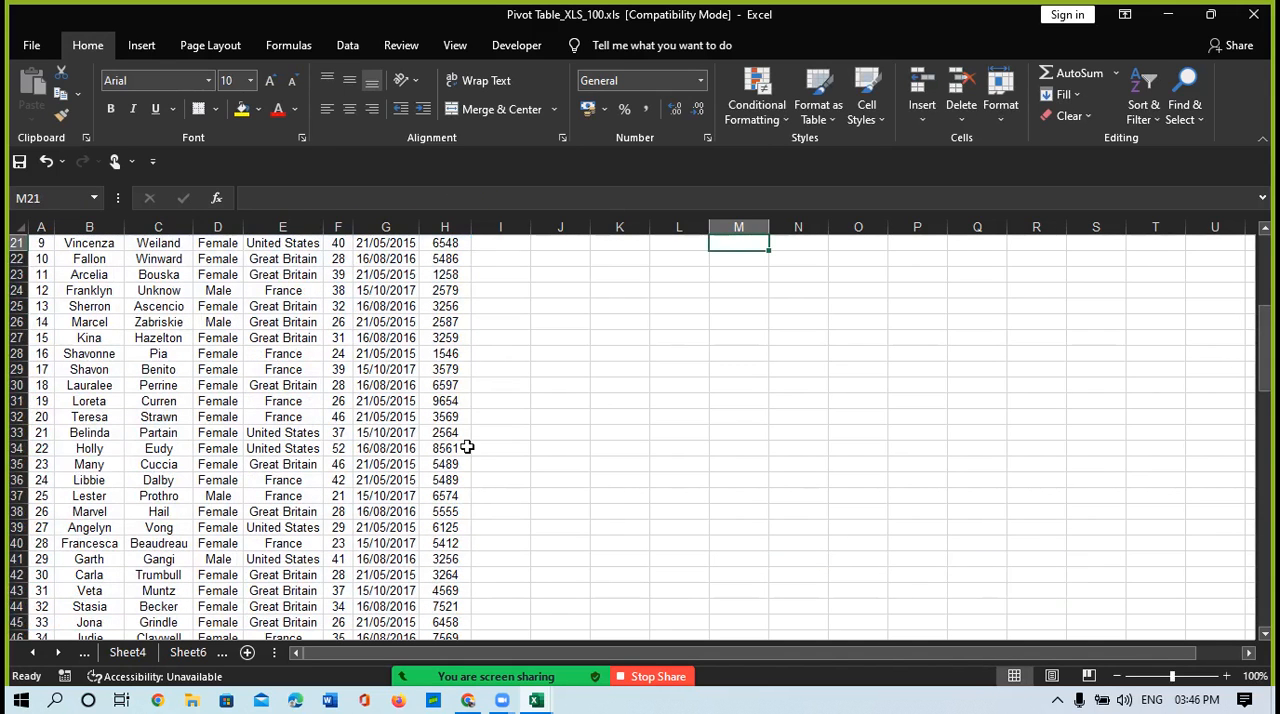
{"action": "scroll", "coordinate": [466, 449], "scroll_direction": "up", "scroll_amount": 5}
{"action": "left_click", "coordinate": [729, 449]}
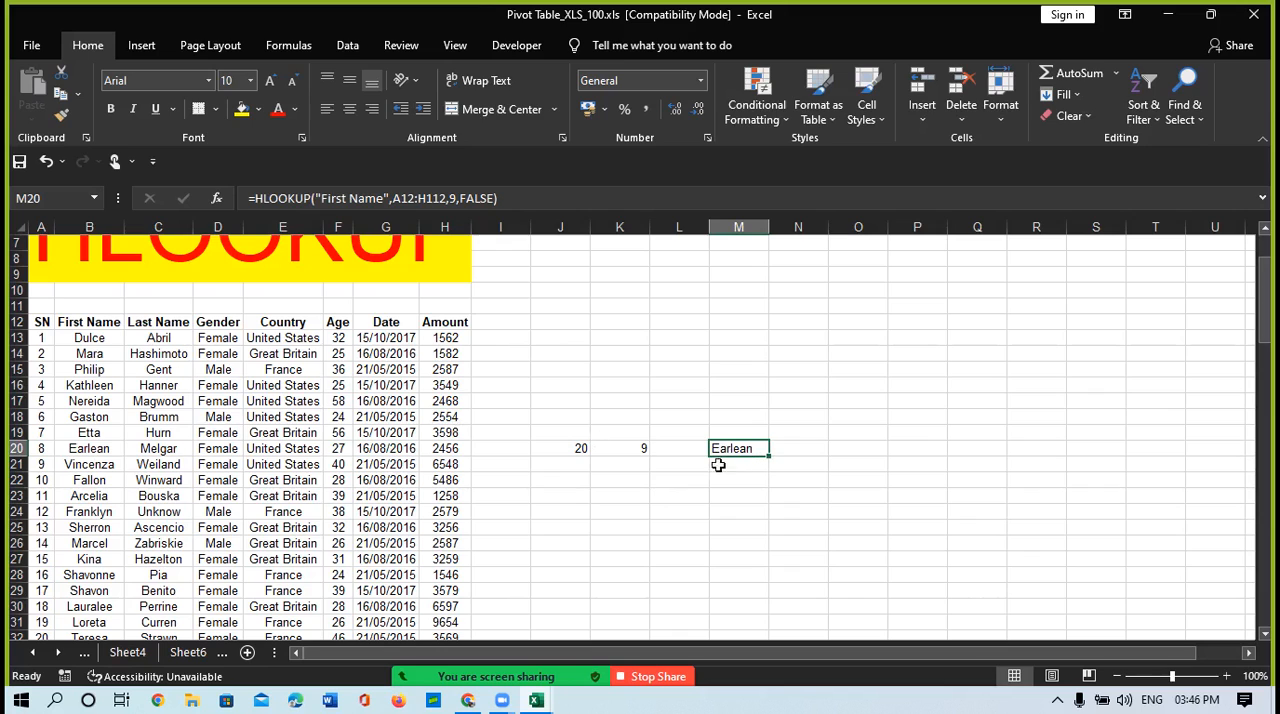
Step: Start an HLOOKUP formula in M22 with "First Name" as the lookup value
{"action": "left_click", "coordinate": [622, 452]}
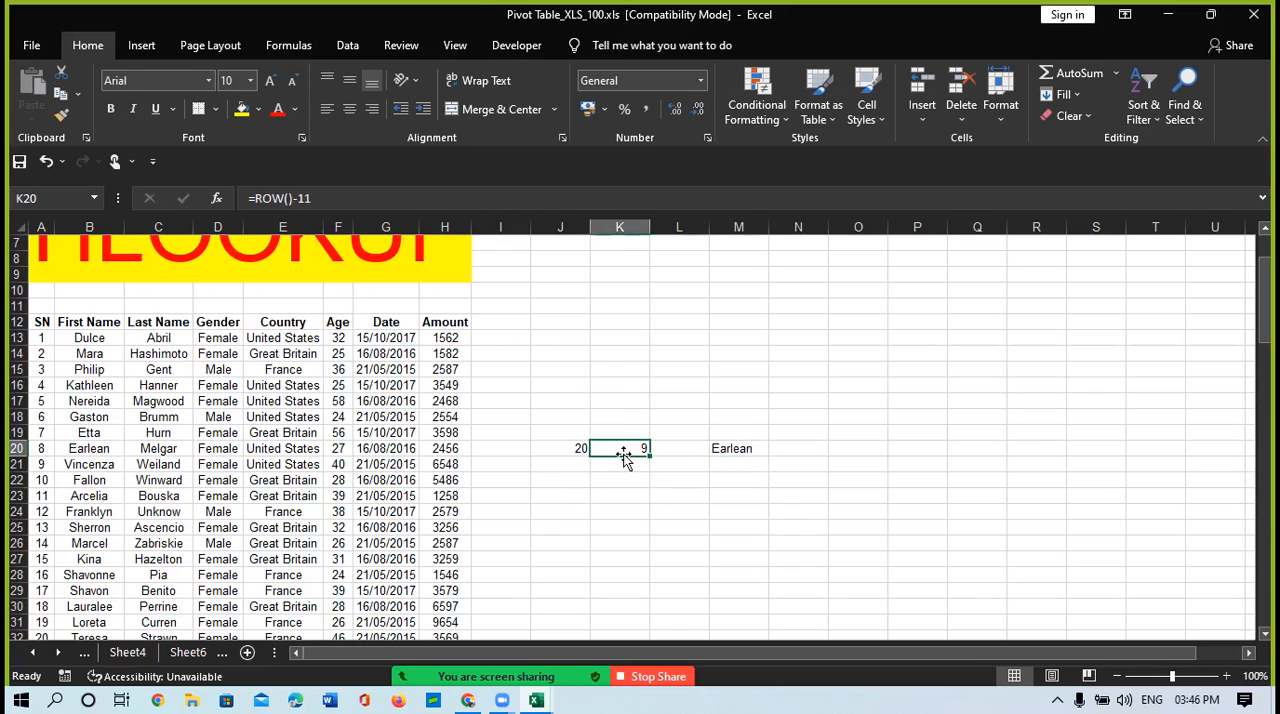
{"action": "left_click", "coordinate": [732, 484]}
{"action": "type", "text": "="}
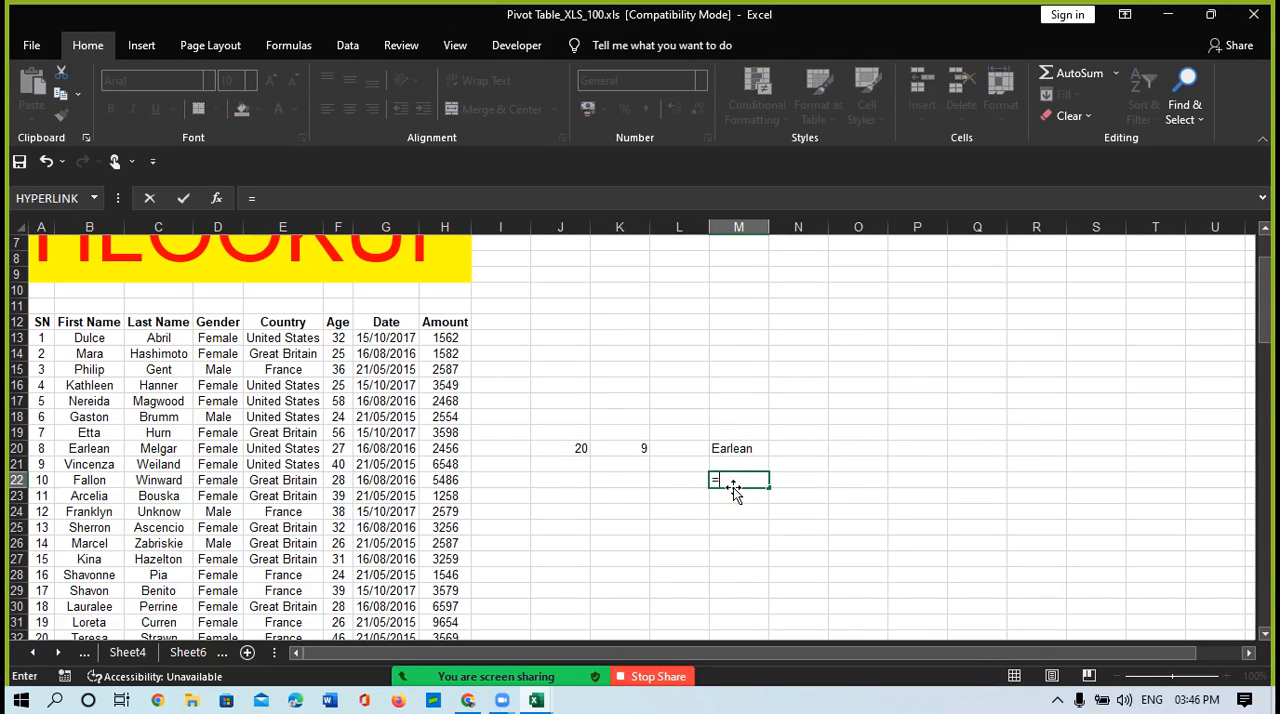
{"action": "type", "text": "hlo"}
{"action": "key", "text": "Tab"}
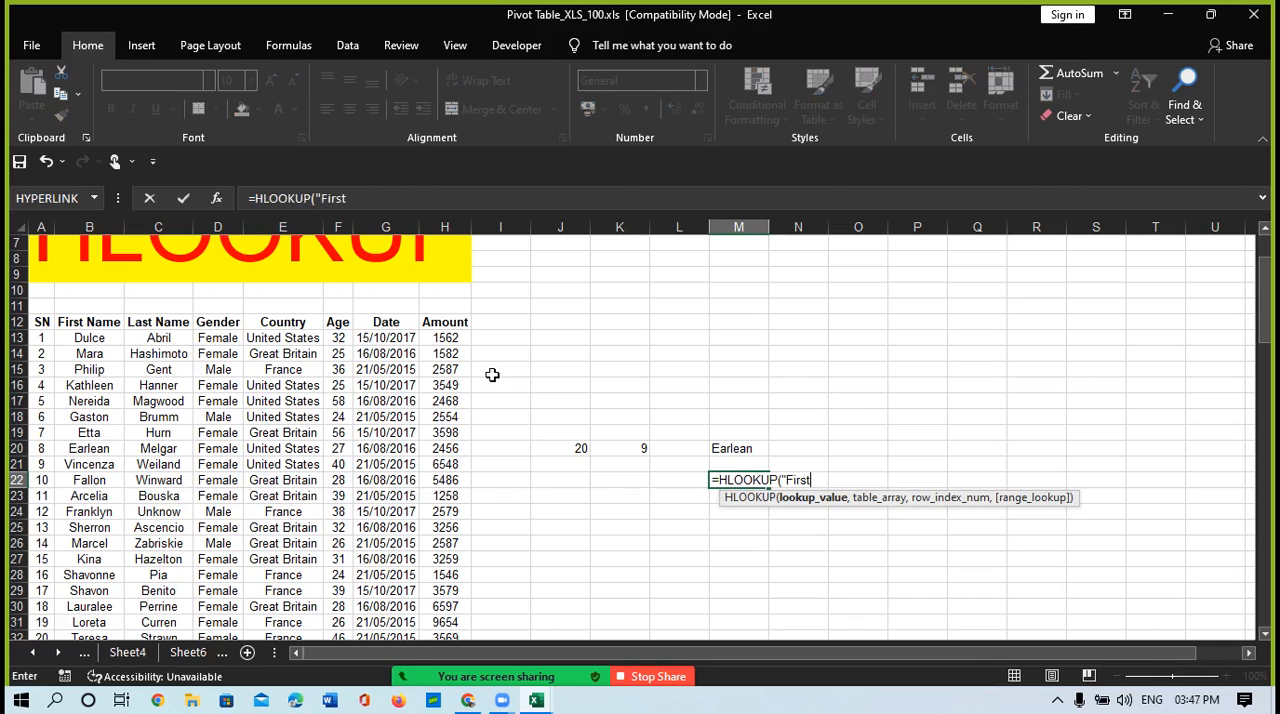
{"action": "type", "text": "\"First Name\"<"}
{"action": "key", "text": "BackSpace"}
{"action": "type", "text": ","}
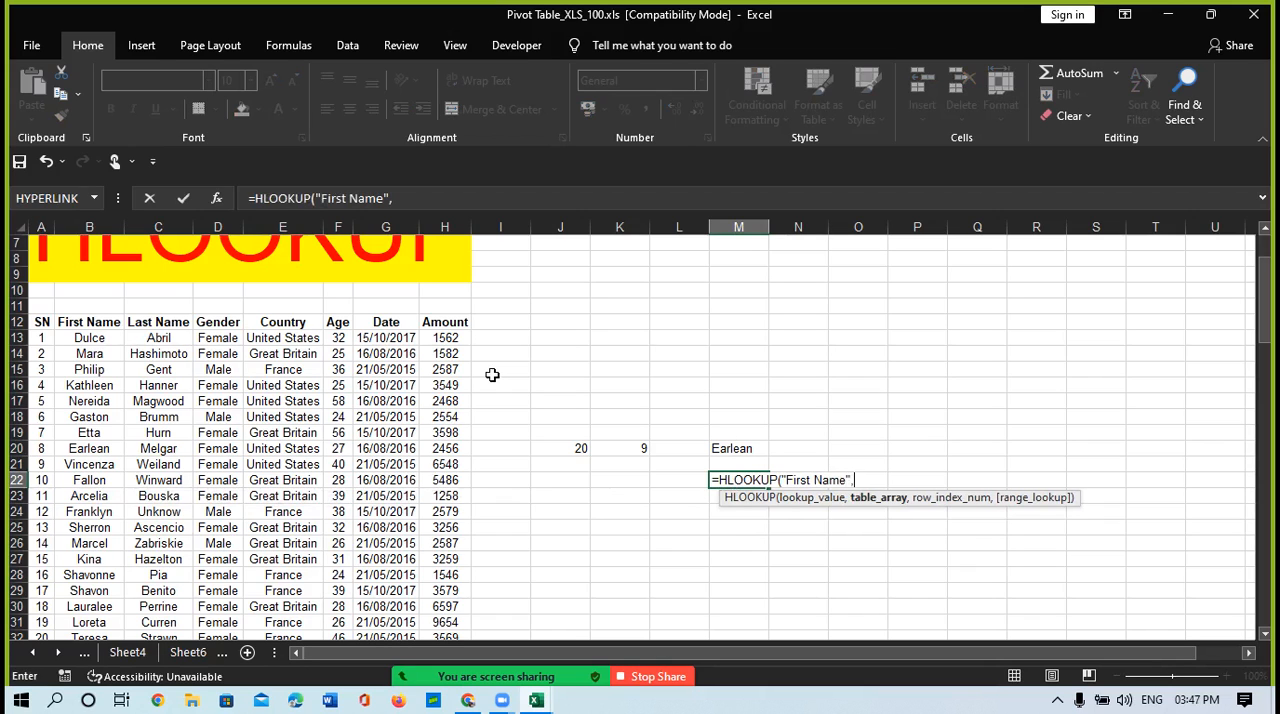
Step: Set the table array of the M22 HLOOKUP to the whole table, A12:H112, including the header row
{"action": "left_click", "coordinate": [44, 320]}
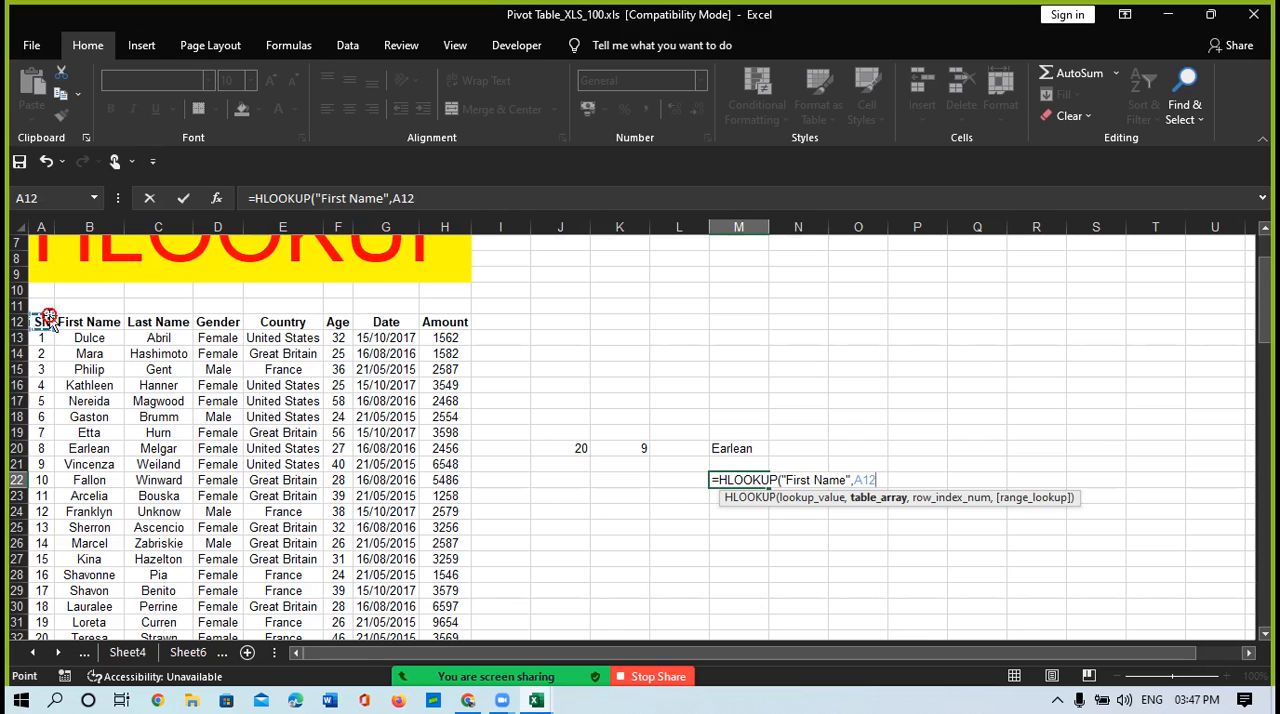
{"action": "key", "text": "shift+Right"}
{"action": "key", "text": "ctrl+shift+Right"}
{"action": "key", "text": "ctrl+shift+Down"}
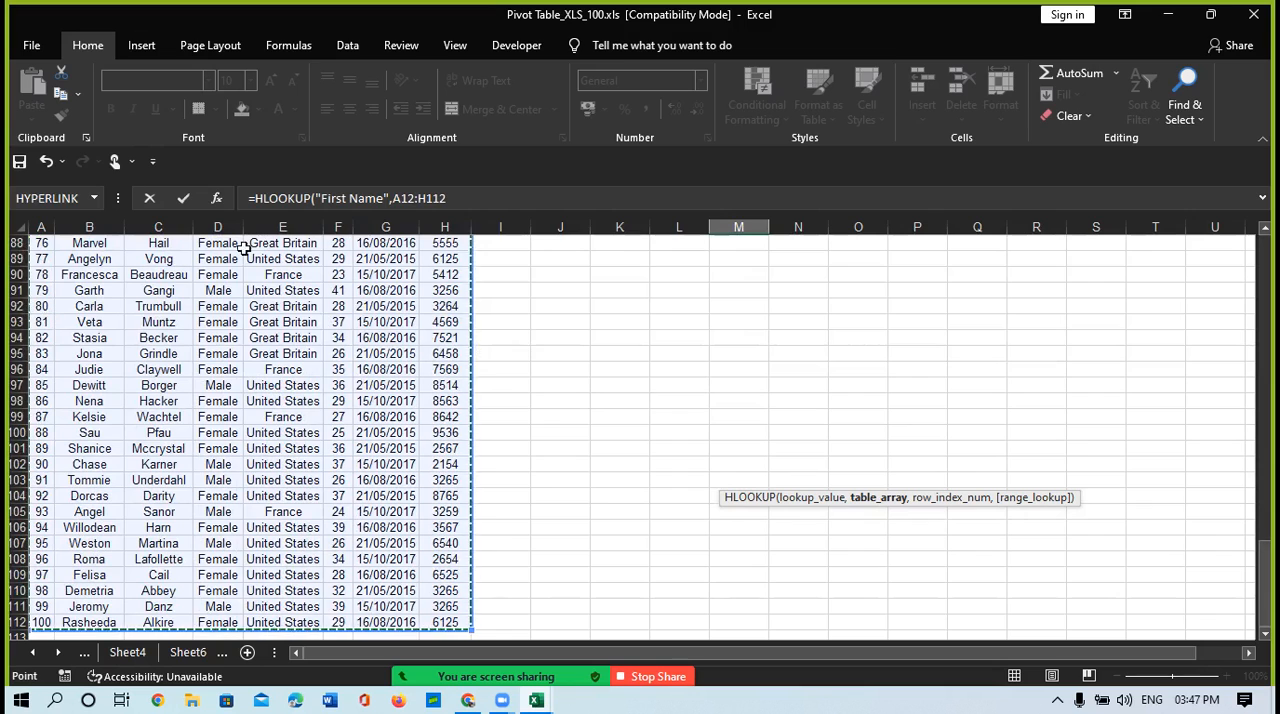
{"action": "type", "text": ","}
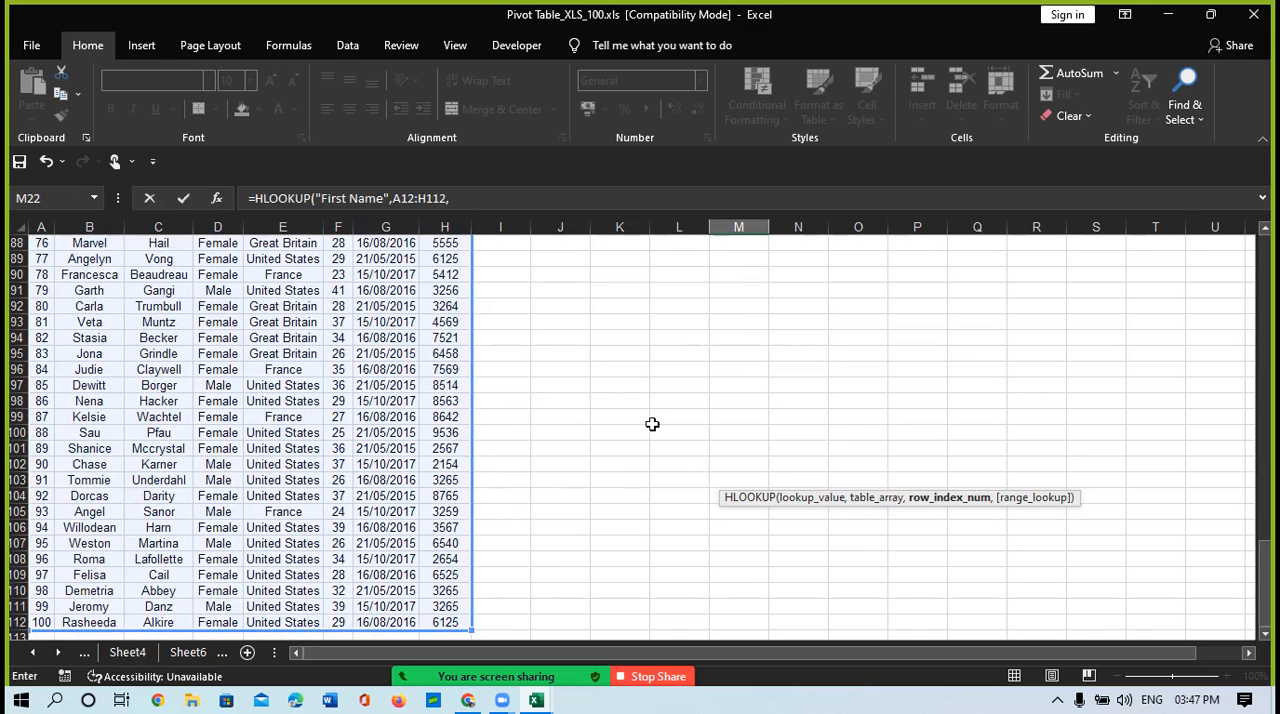
{"action": "scroll", "coordinate": [652, 424], "scroll_direction": "up", "scroll_amount": 20}
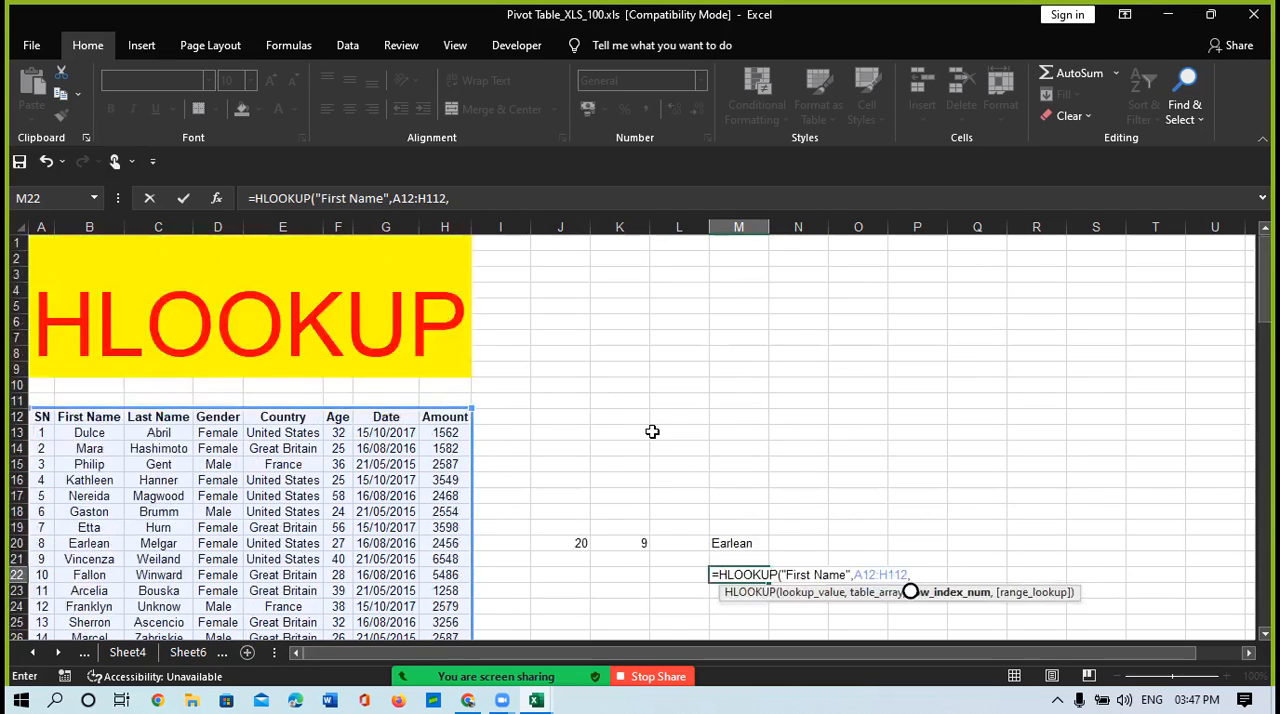
{"action": "scroll", "coordinate": [652, 431], "scroll_direction": "down", "scroll_amount": 2}
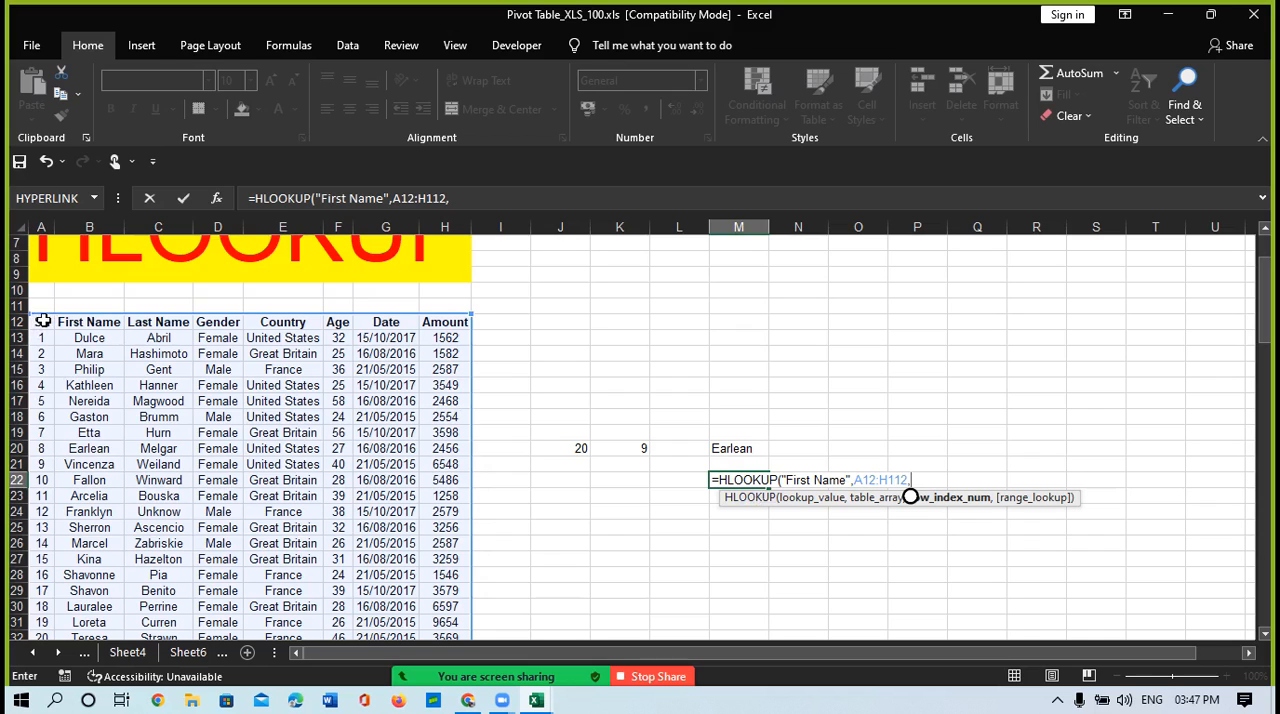
Step: Complete the M22 formula with row index ROW()-11 and exact match FALSE, and check it against the row 22 record
{"action": "type", "text": "row()-11"}
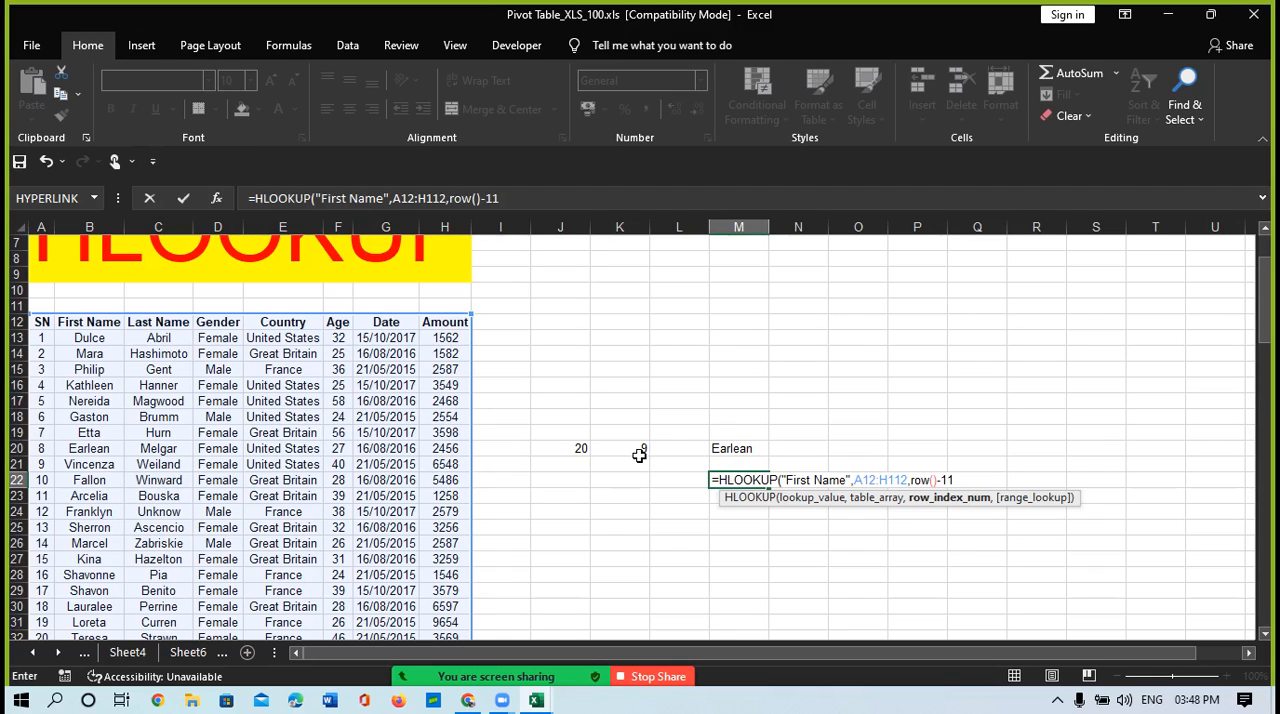
{"action": "type", "text": ","}
{"action": "key", "text": "Down"}
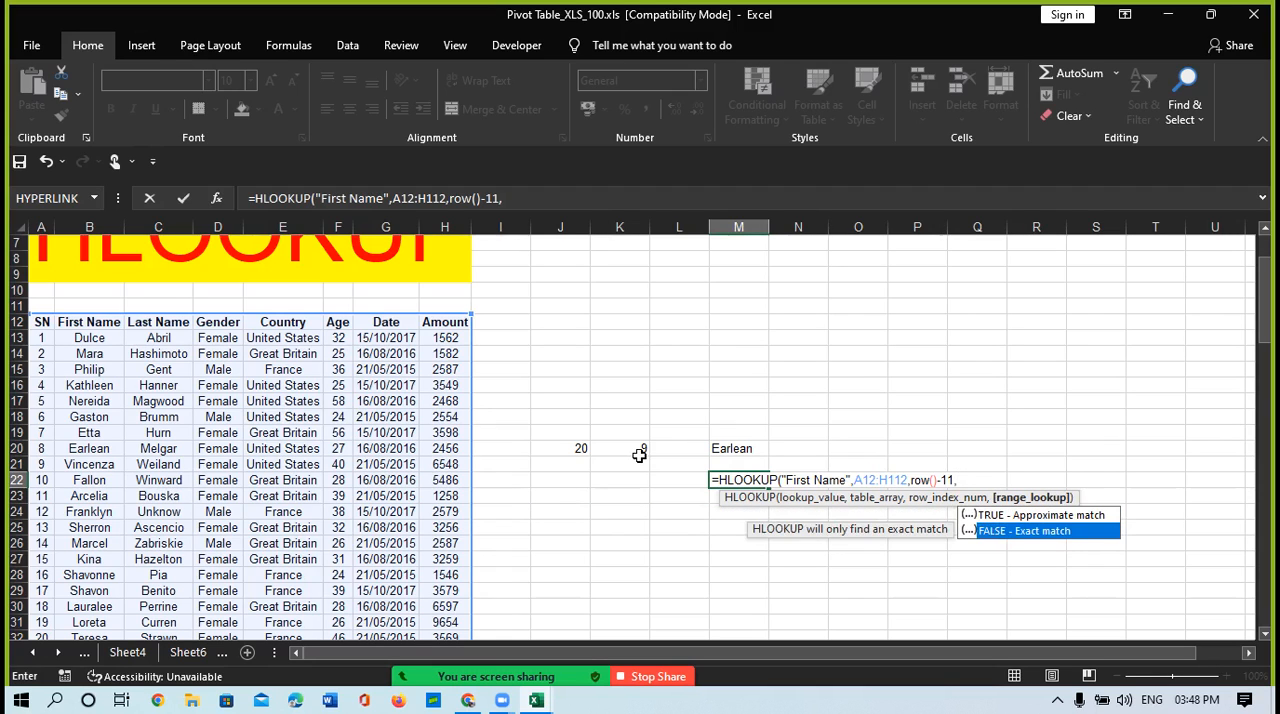
{"action": "key", "text": "Tab"}
{"action": "type", "text": ")"}
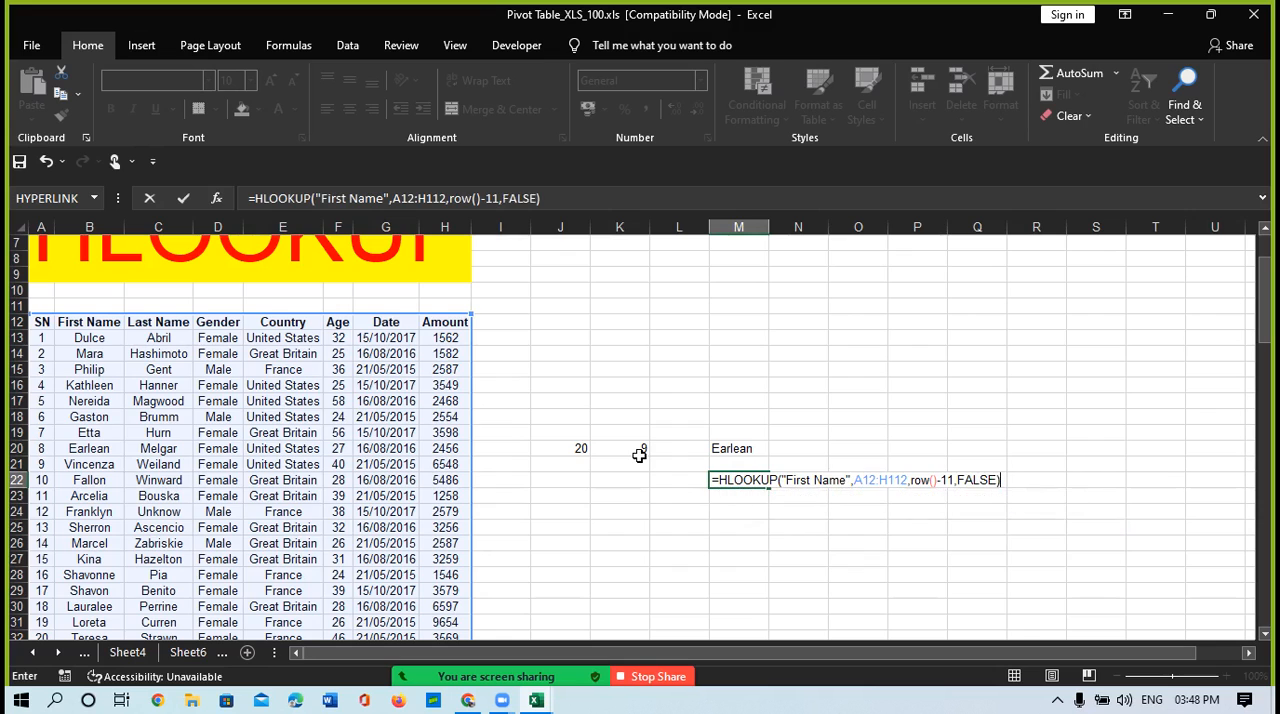
{"action": "key", "text": "Return"}
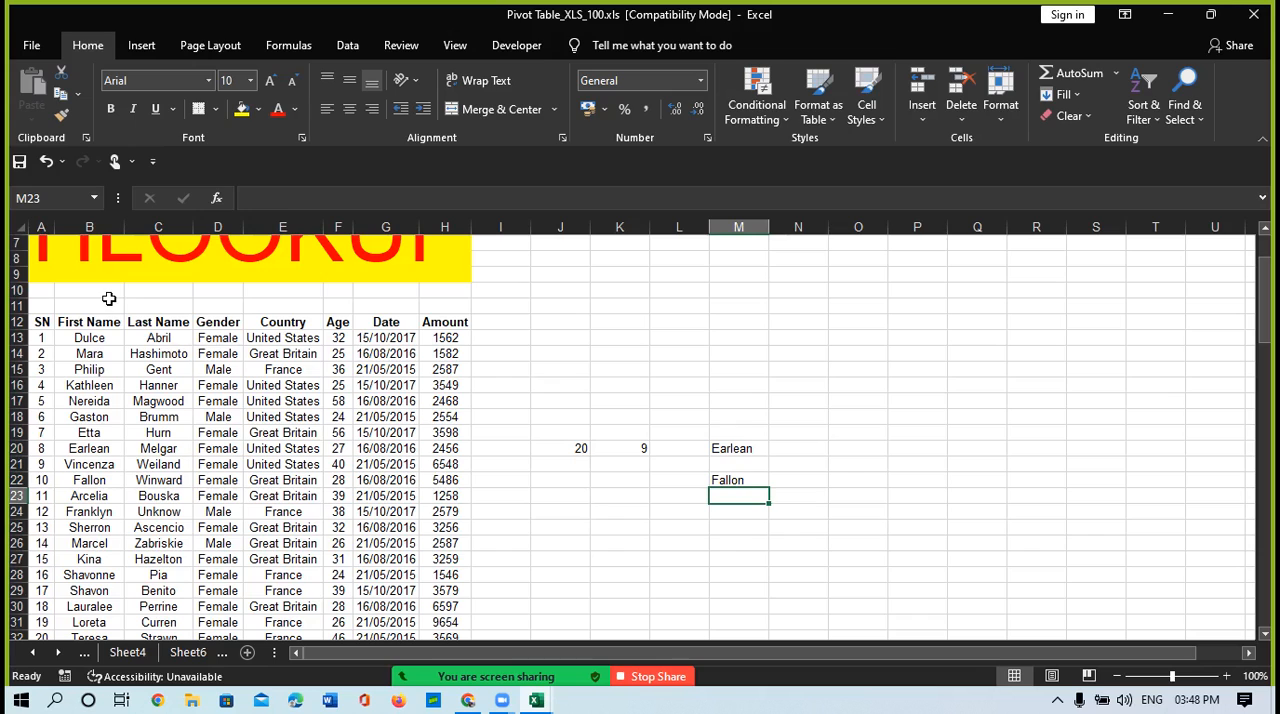
{"action": "key", "text": "Up"}
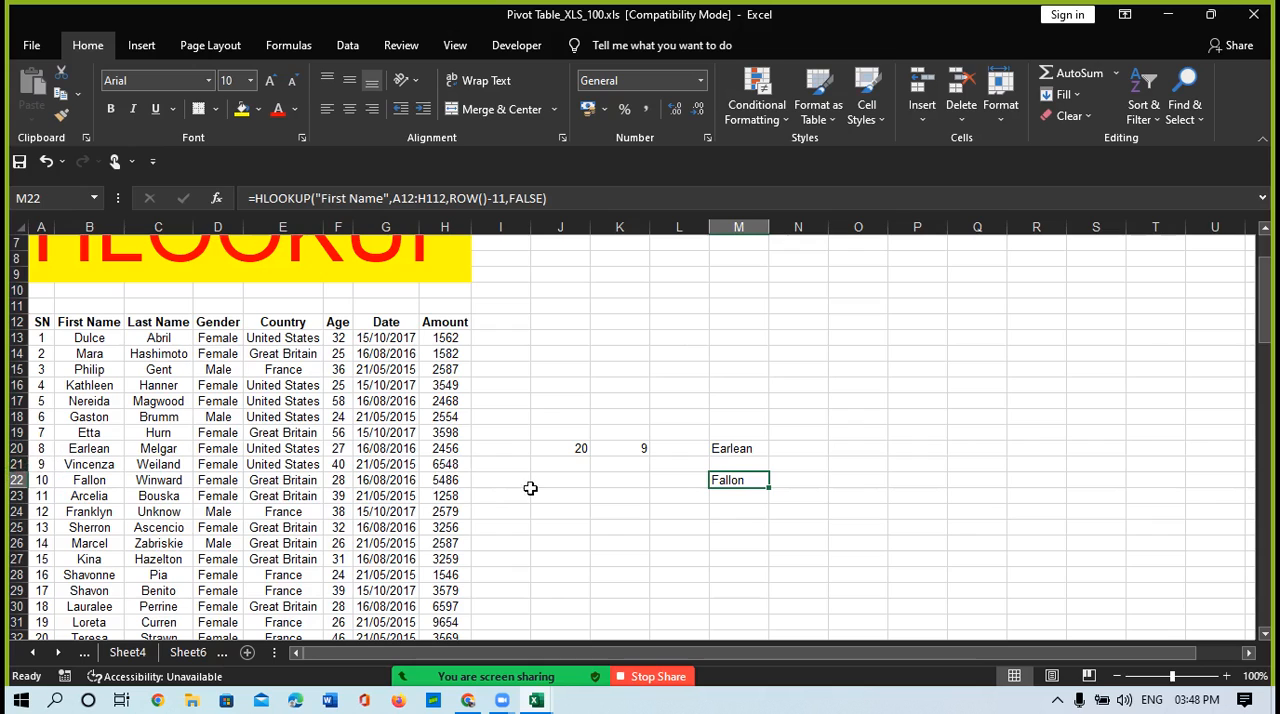
{"action": "left_click", "coordinate": [16, 480]}
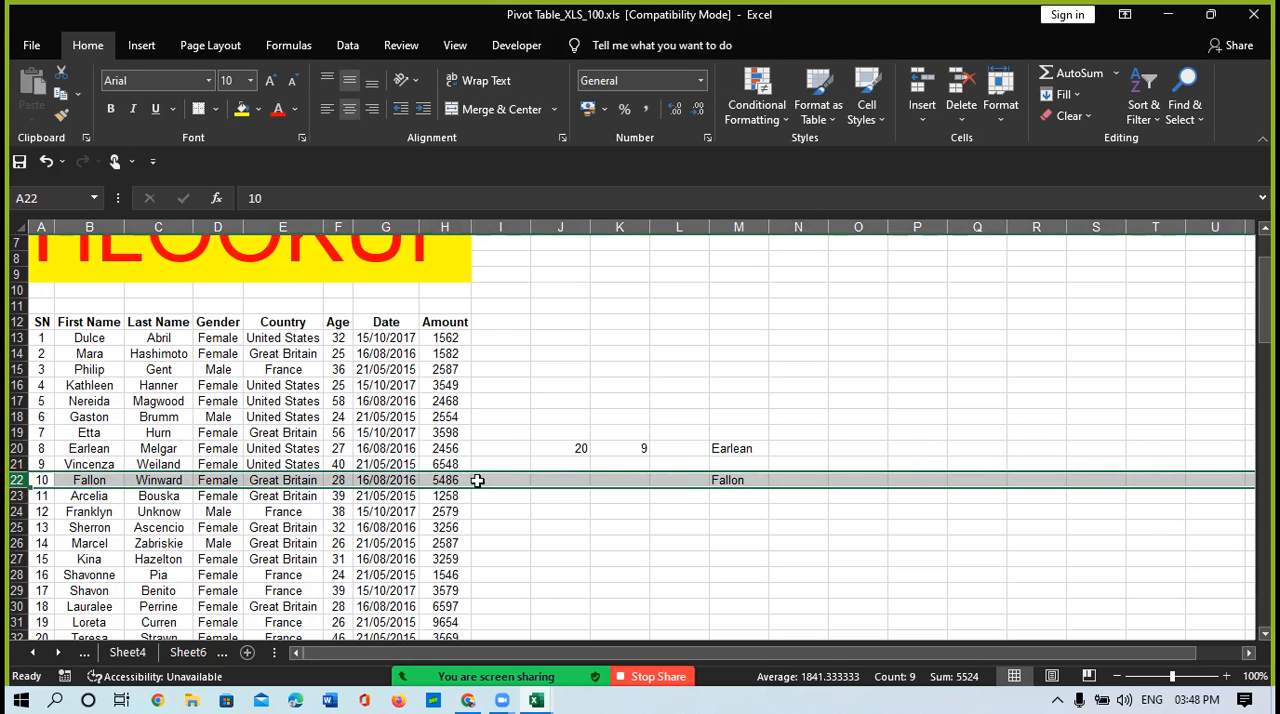
Step: Enter =ROW() in K22 to return that cell's row number
{"action": "left_click", "coordinate": [642, 487]}
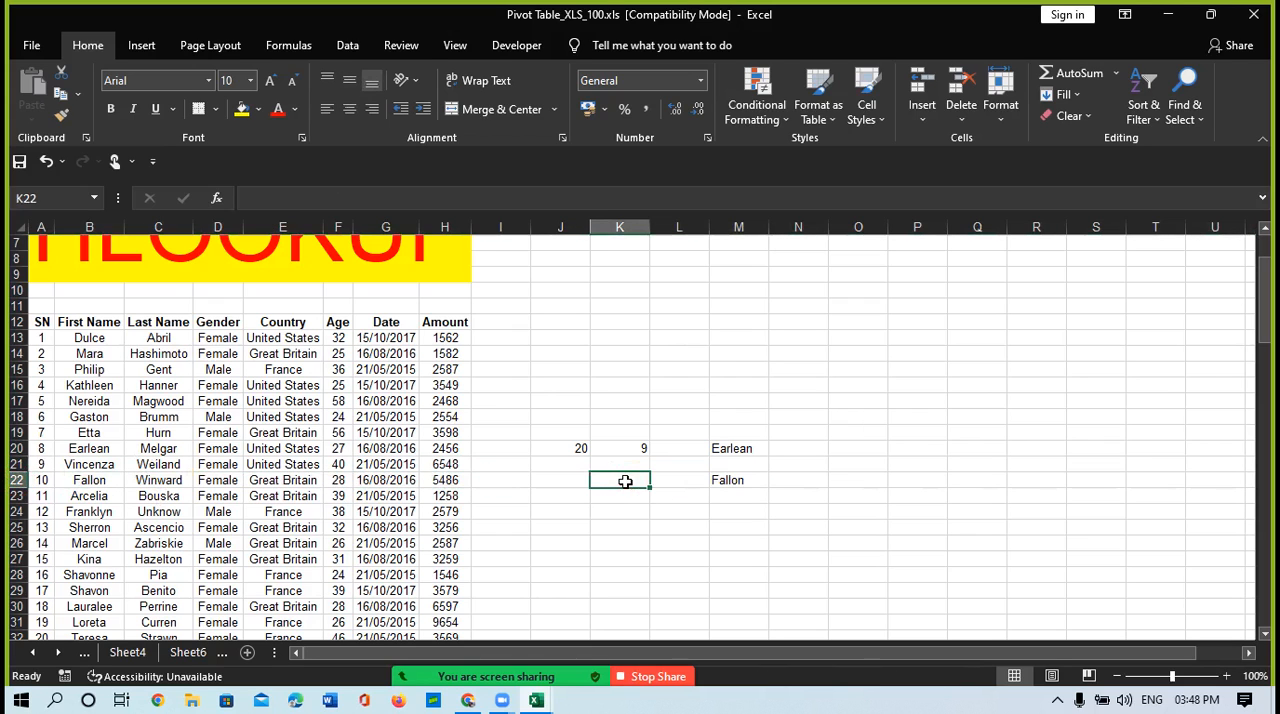
{"action": "type", "text": "=row()"}
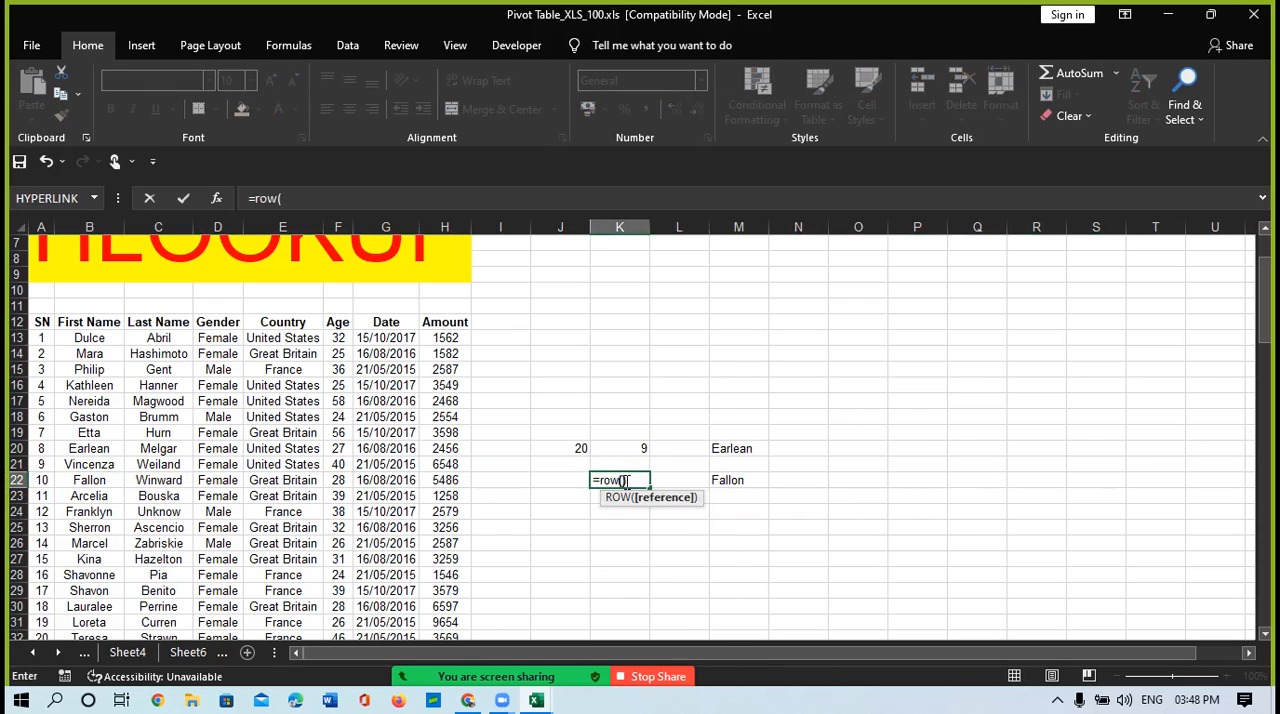
{"action": "key", "text": "Return"}
{"action": "left_click", "coordinate": [625, 482]}
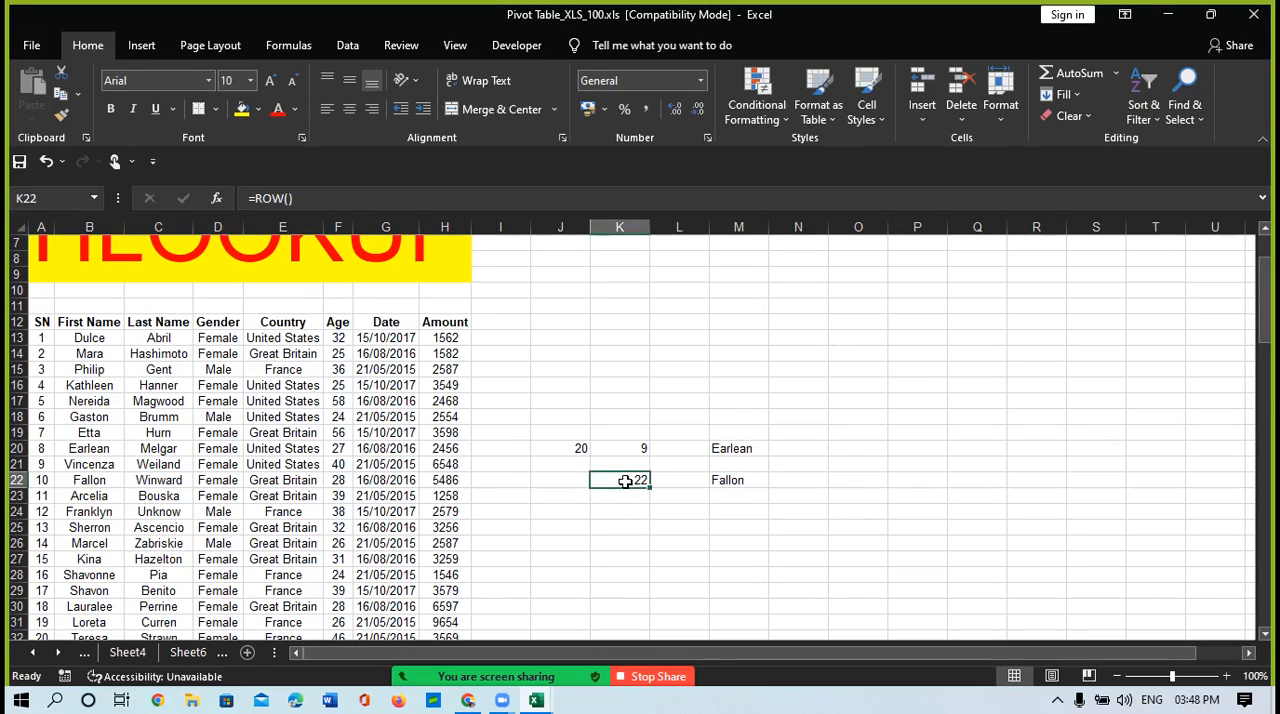
Step: Enter =ROW()-11 in L22 to work out the row index within the table
{"action": "key", "text": "Right"}
{"action": "type", "text": "=row"}
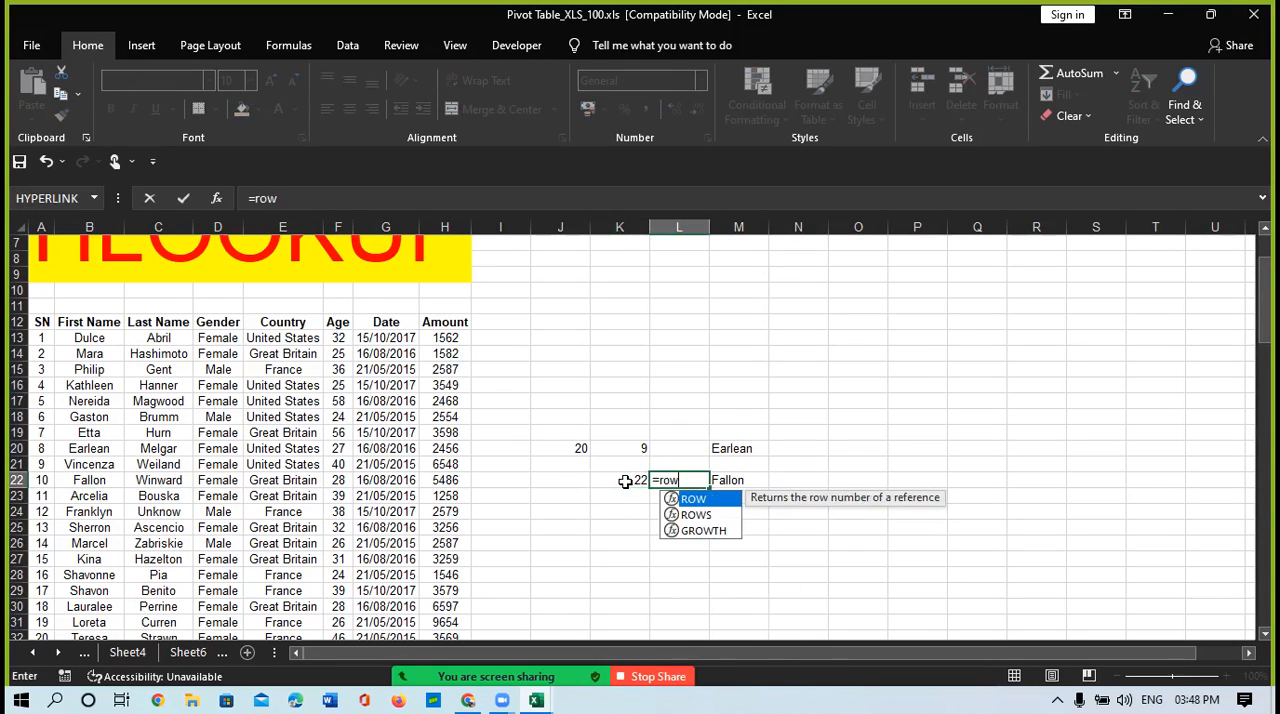
{"action": "key", "text": "Tab"}
{"action": "type", "text": ")-11"}
{"action": "key", "text": "ctrl+Return"}
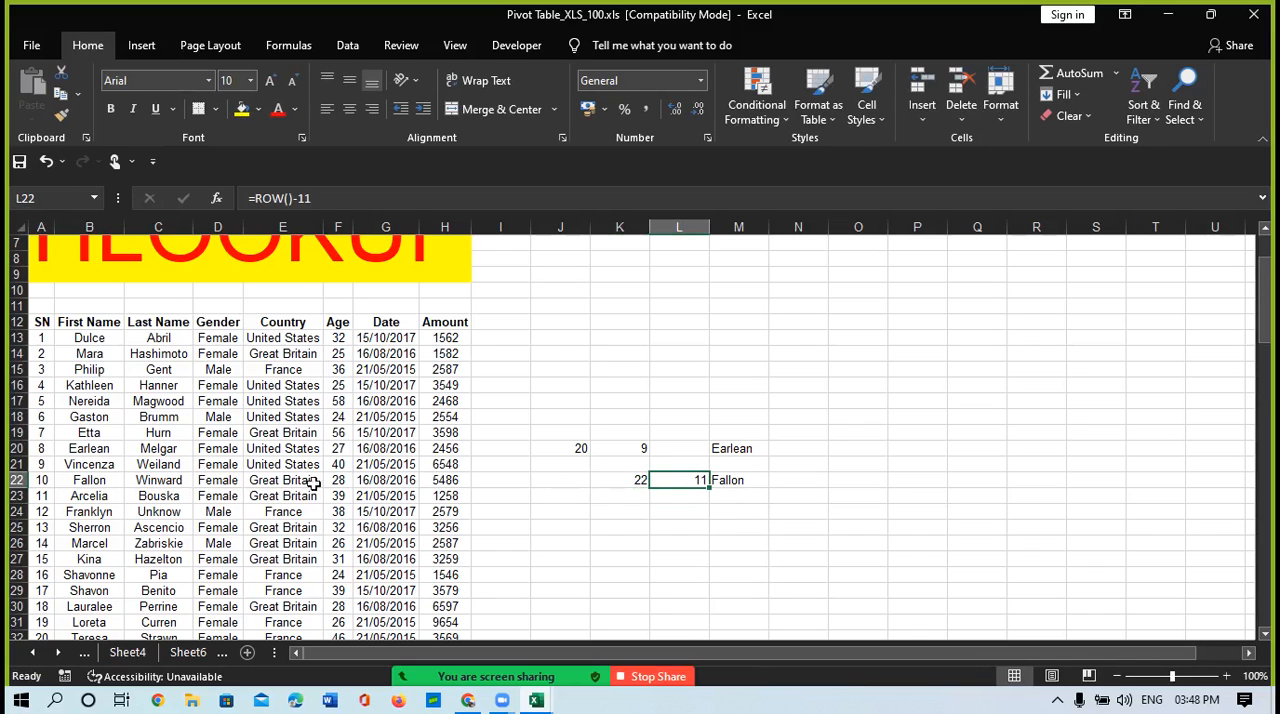
Step: Select A12:A22 in the SN column to count its rows, and compare with the formulas in L22 and M22
{"action": "double_click", "coordinate": [42, 323]}
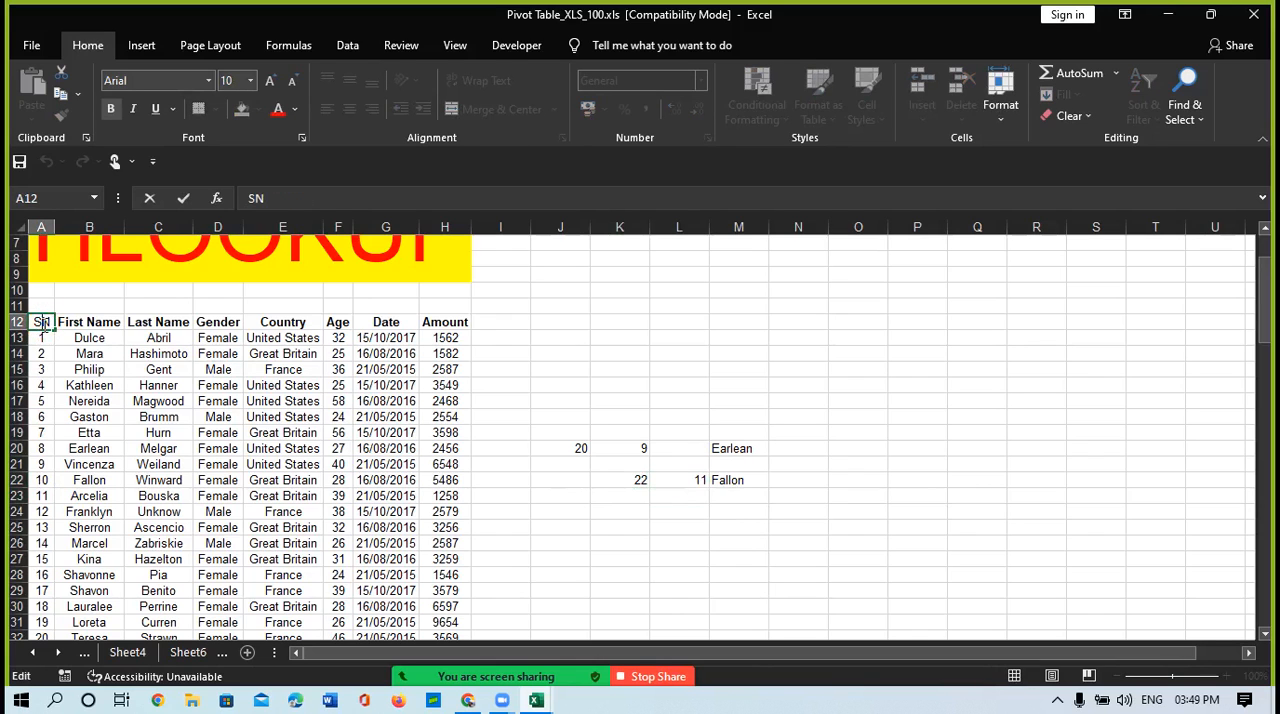
{"action": "key", "text": "Return"}
{"action": "key", "text": "Up"}
{"action": "key", "text": "shift+Down"}
{"action": "key", "text": "shift+Down"}
{"action": "key", "text": "shift+Down"}
{"action": "key", "text": "shift+Down"}
{"action": "key", "text": "shift+Down"}
{"action": "key", "text": "shift+Down"}
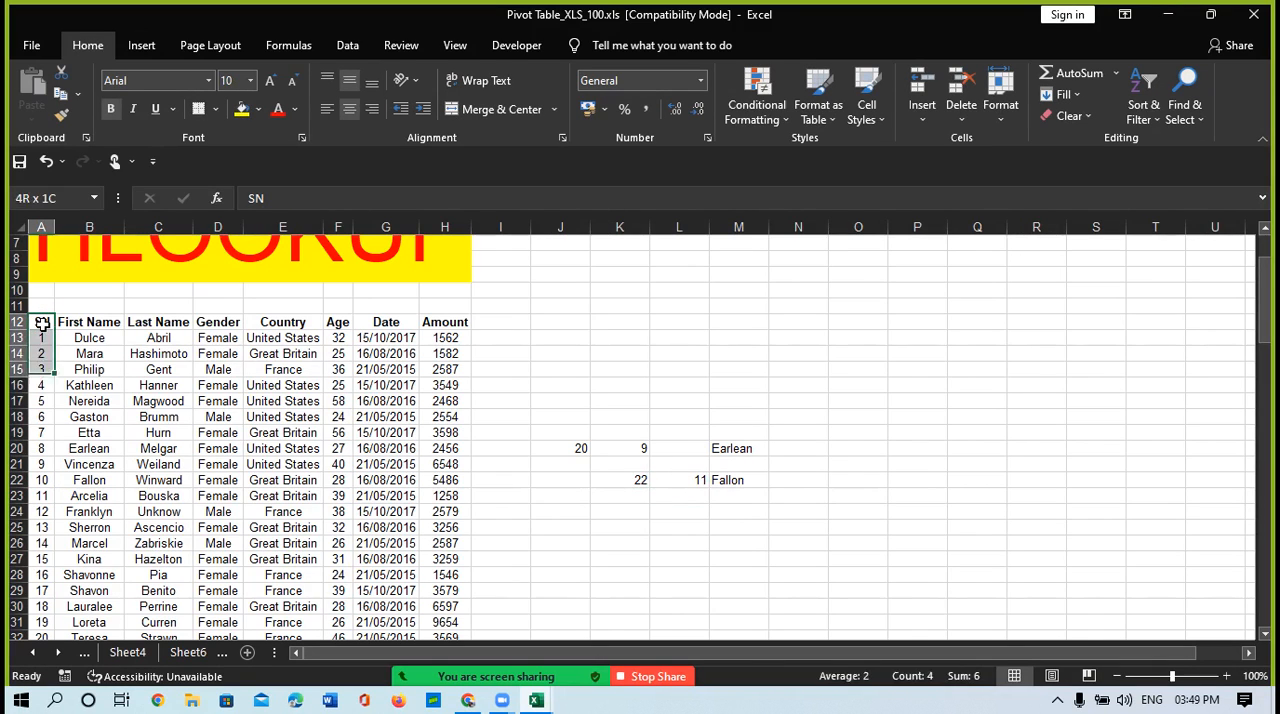
{"action": "key", "text": "shift+Down"}
{"action": "key", "text": "shift+Down"}
{"action": "key", "text": "shift+Down"}
{"action": "key", "text": "shift+Down"}
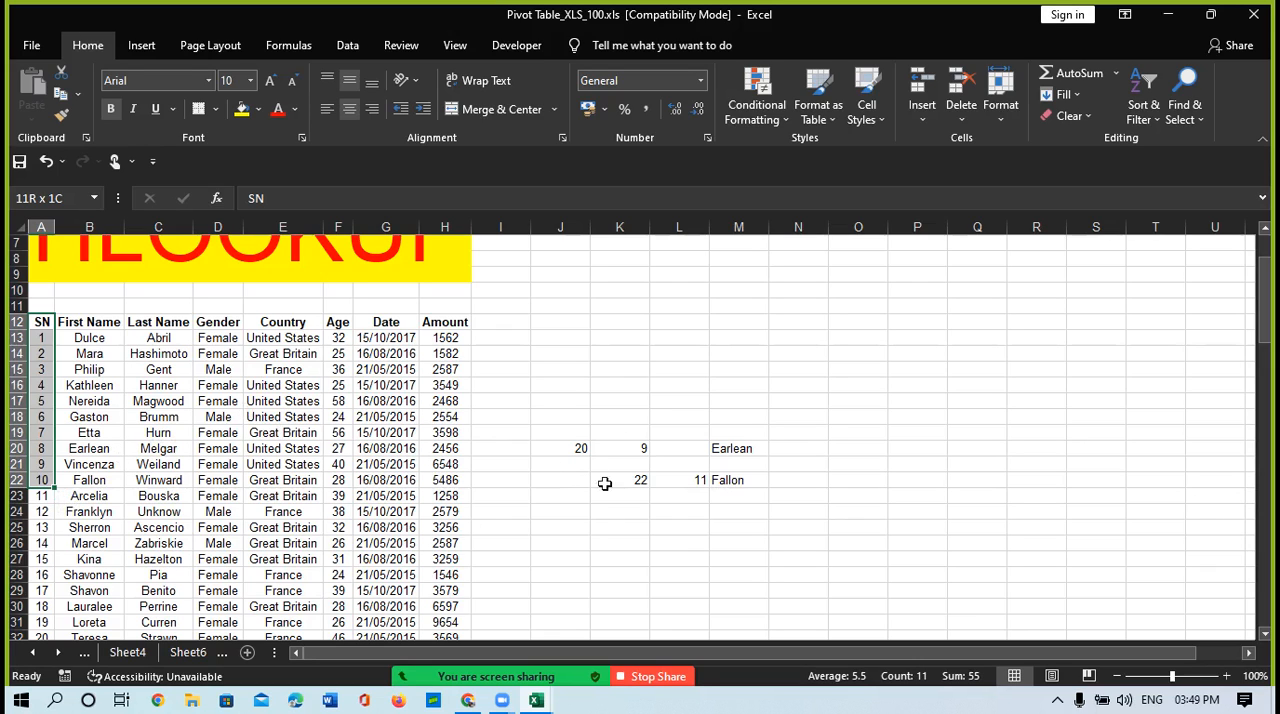
{"action": "left_click", "coordinate": [686, 480]}
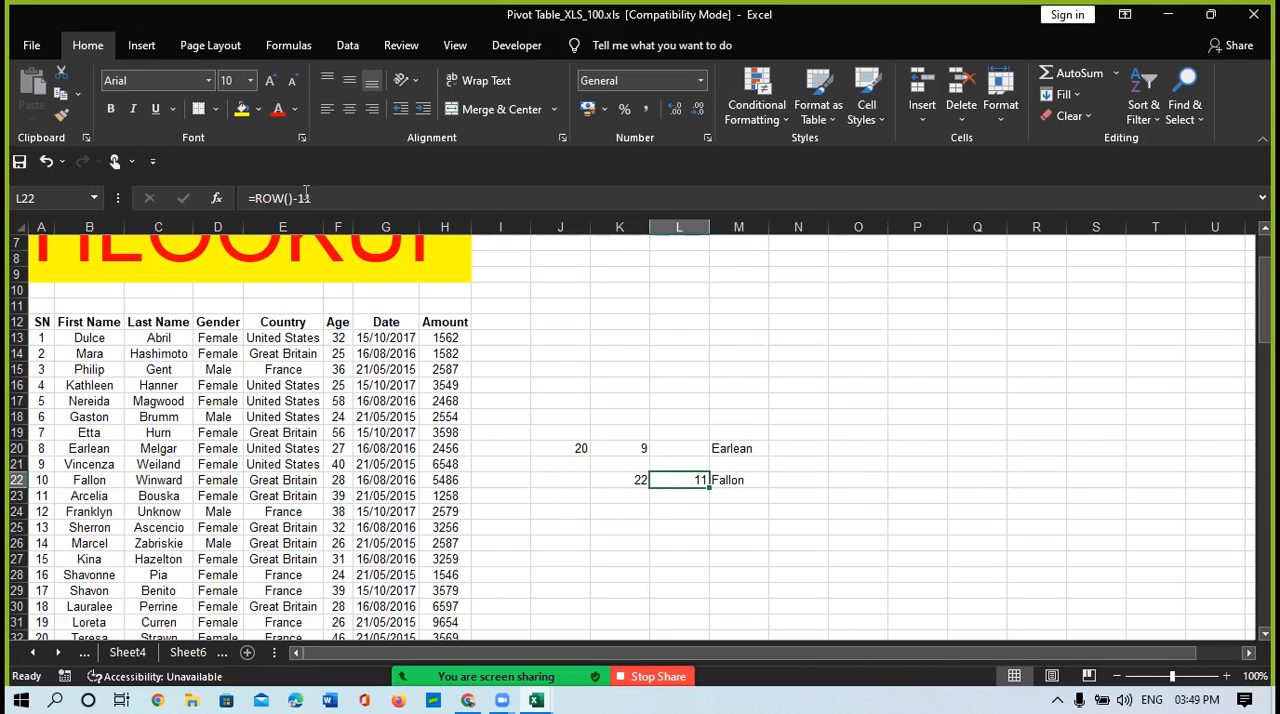
{"action": "left_click", "coordinate": [738, 484]}
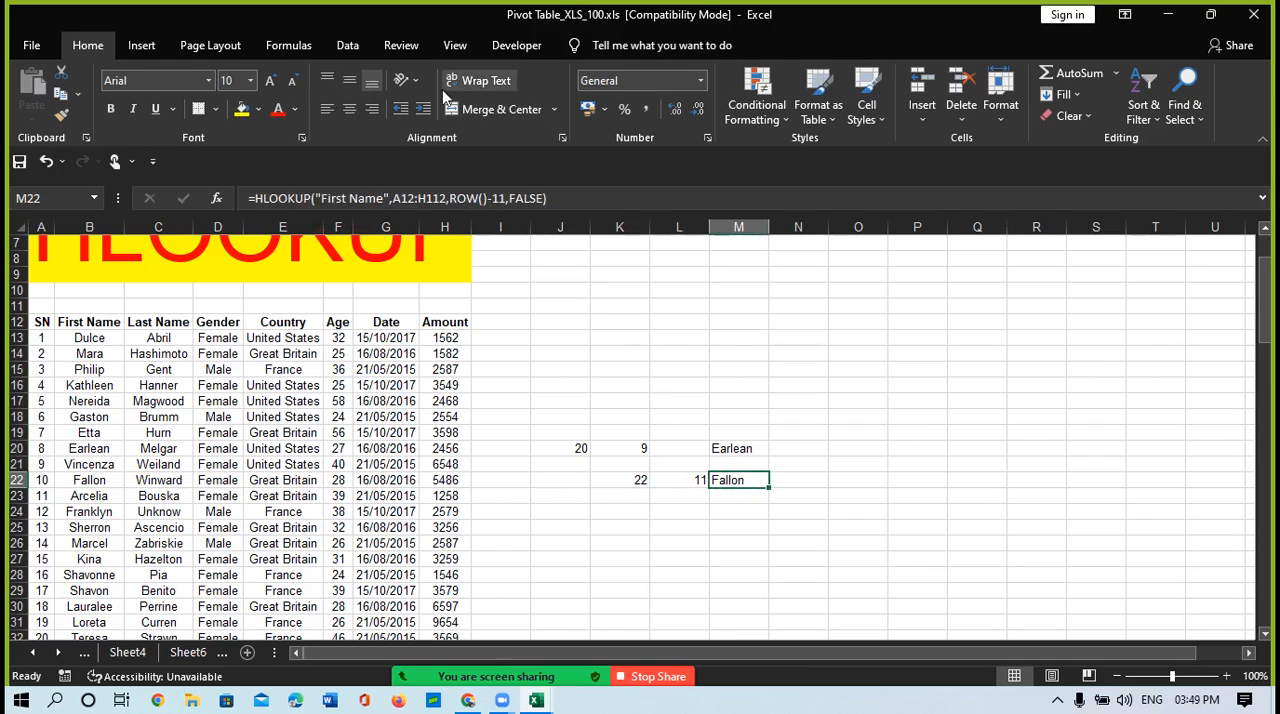